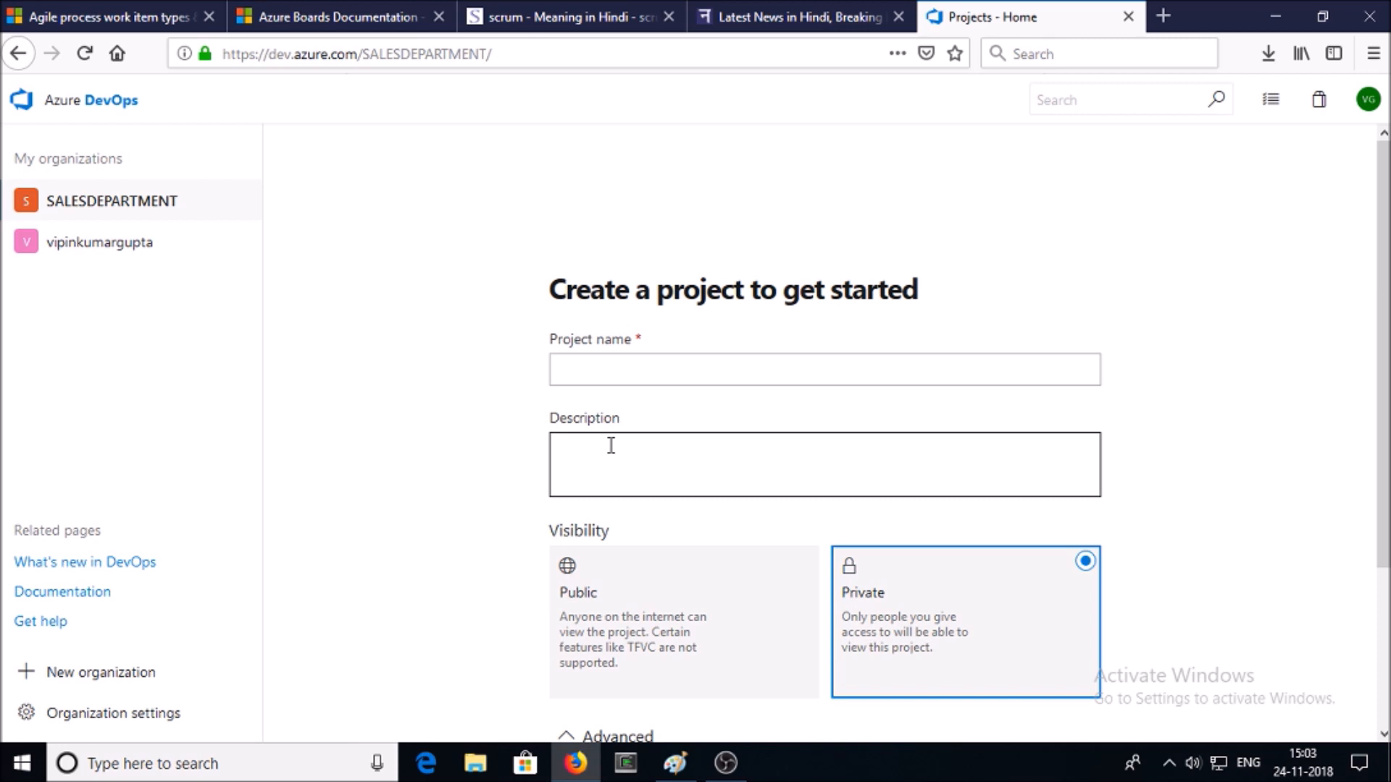
# Name the new project Petclinic-Java and give it the description "Demo project".
pyautogui.write('emo pro')
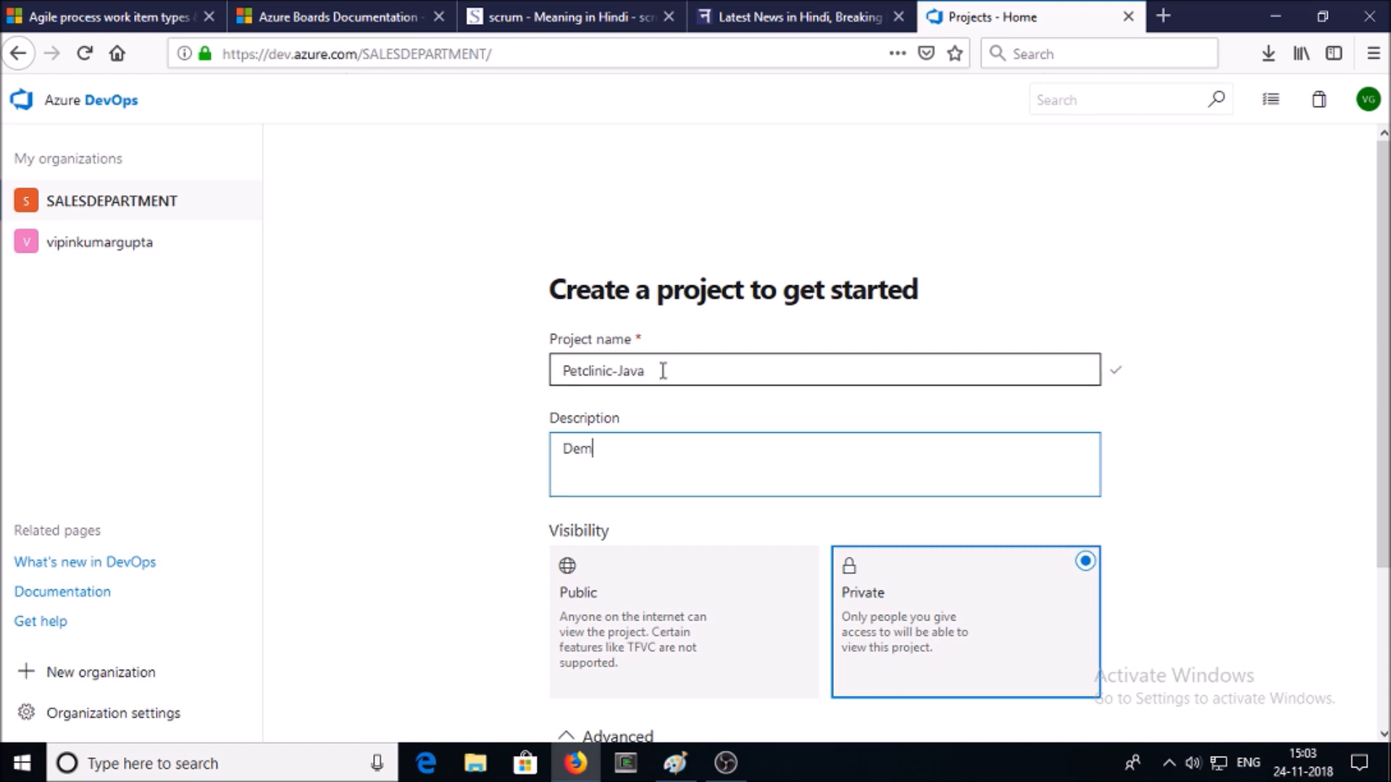
pyautogui.press('BackSpace')
pyautogui.press('BackSpace')
pyautogui.write('t')
pyautogui.press('BackSpace')
pyautogui.write('rope')
pyautogui.press('BackSpace')
pyautogui.press('BackSpace')
pyautogui.write('ject')
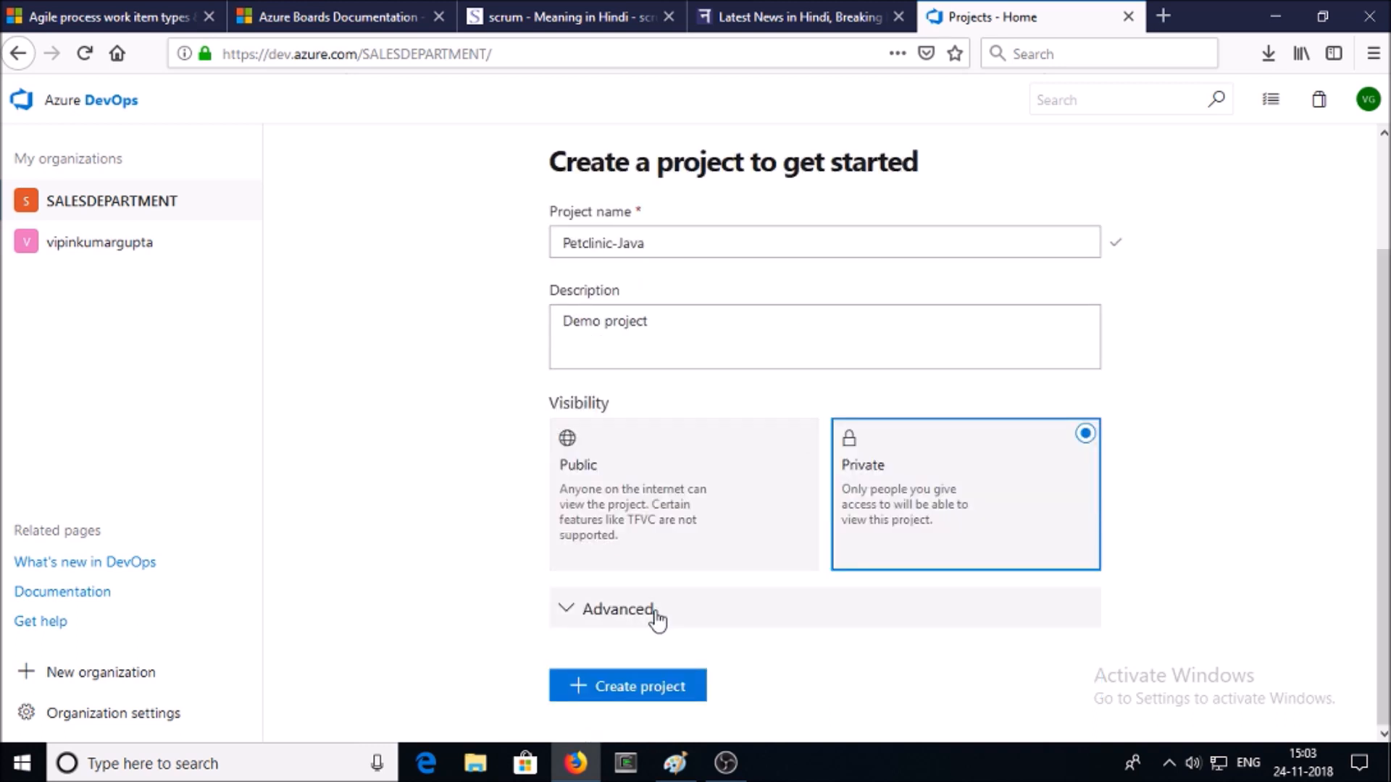
# Keep Agile as the work item process in the advanced options and create the project.
pyautogui.click(576, 621)
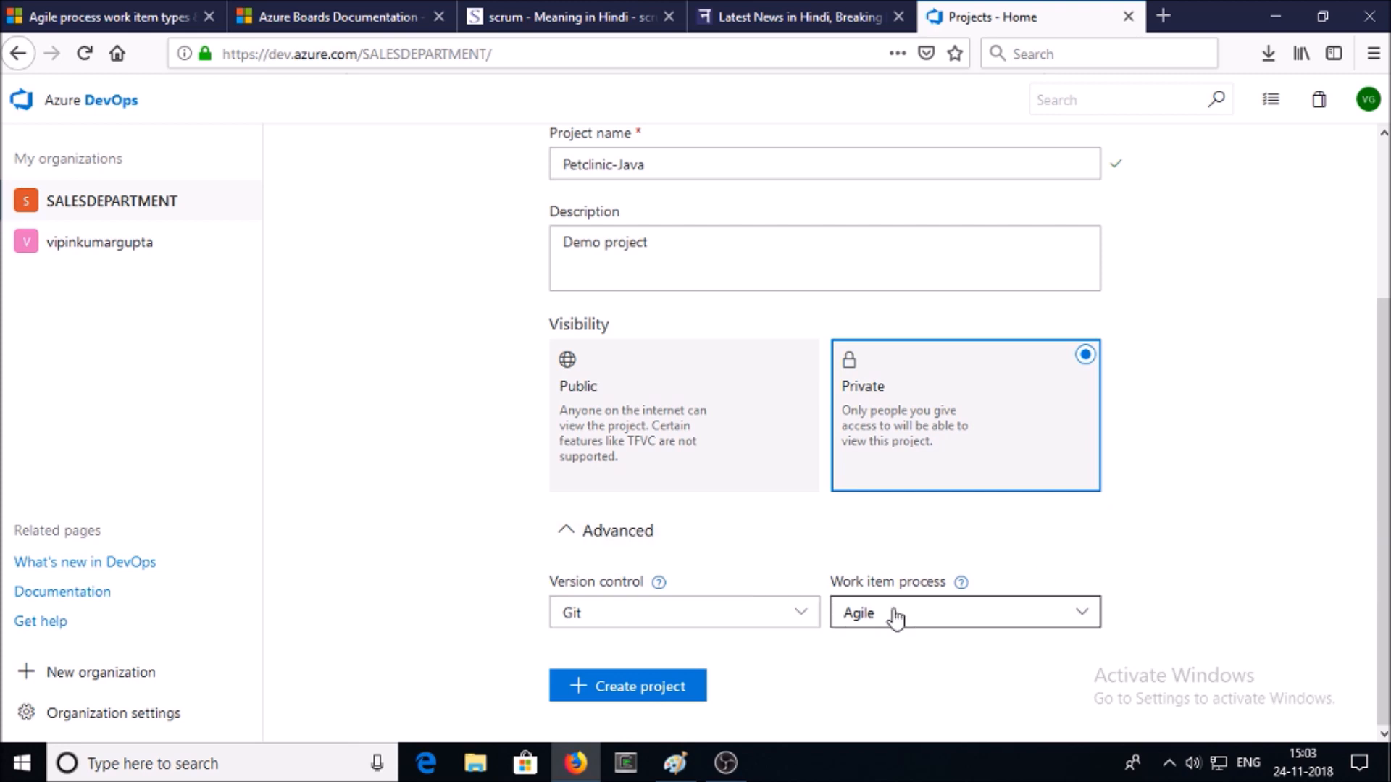
pyautogui.click(1082, 616)
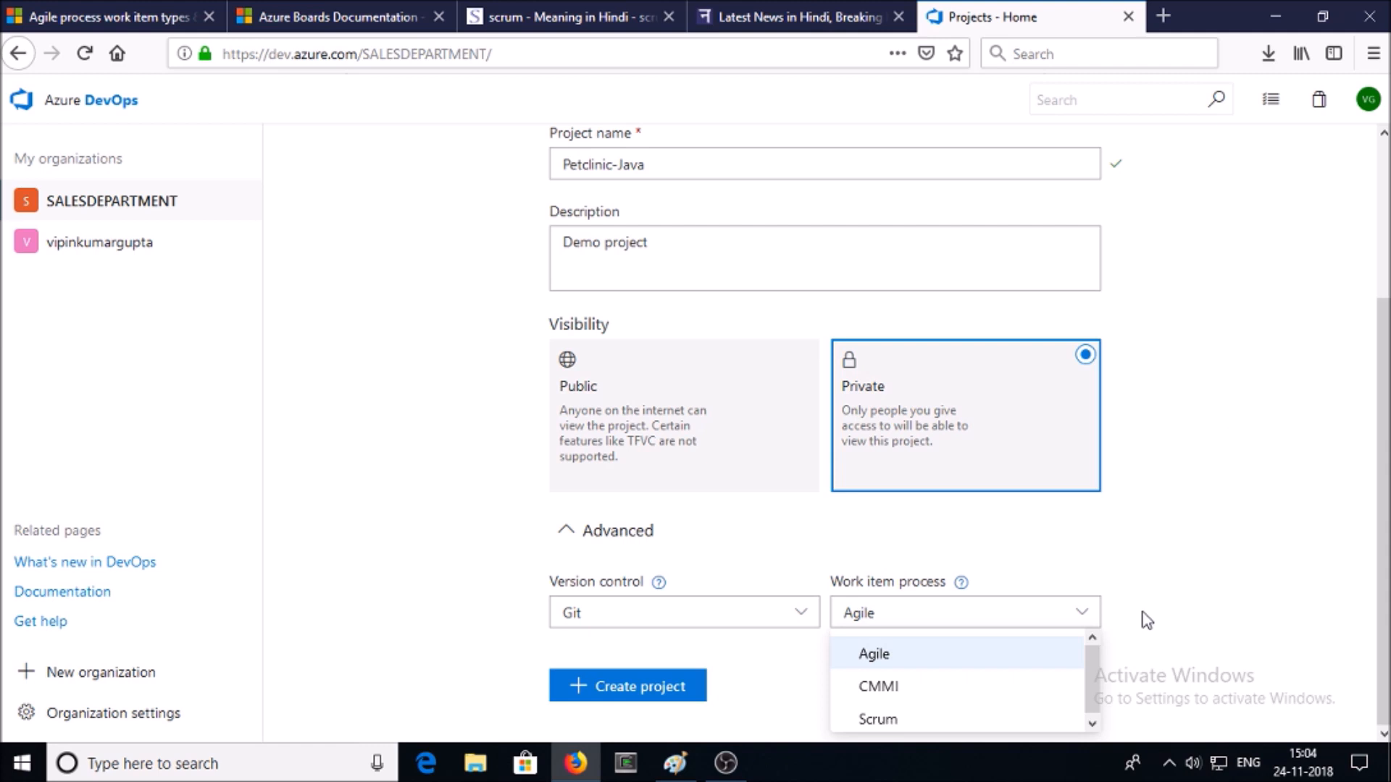
pyautogui.click(896, 624)
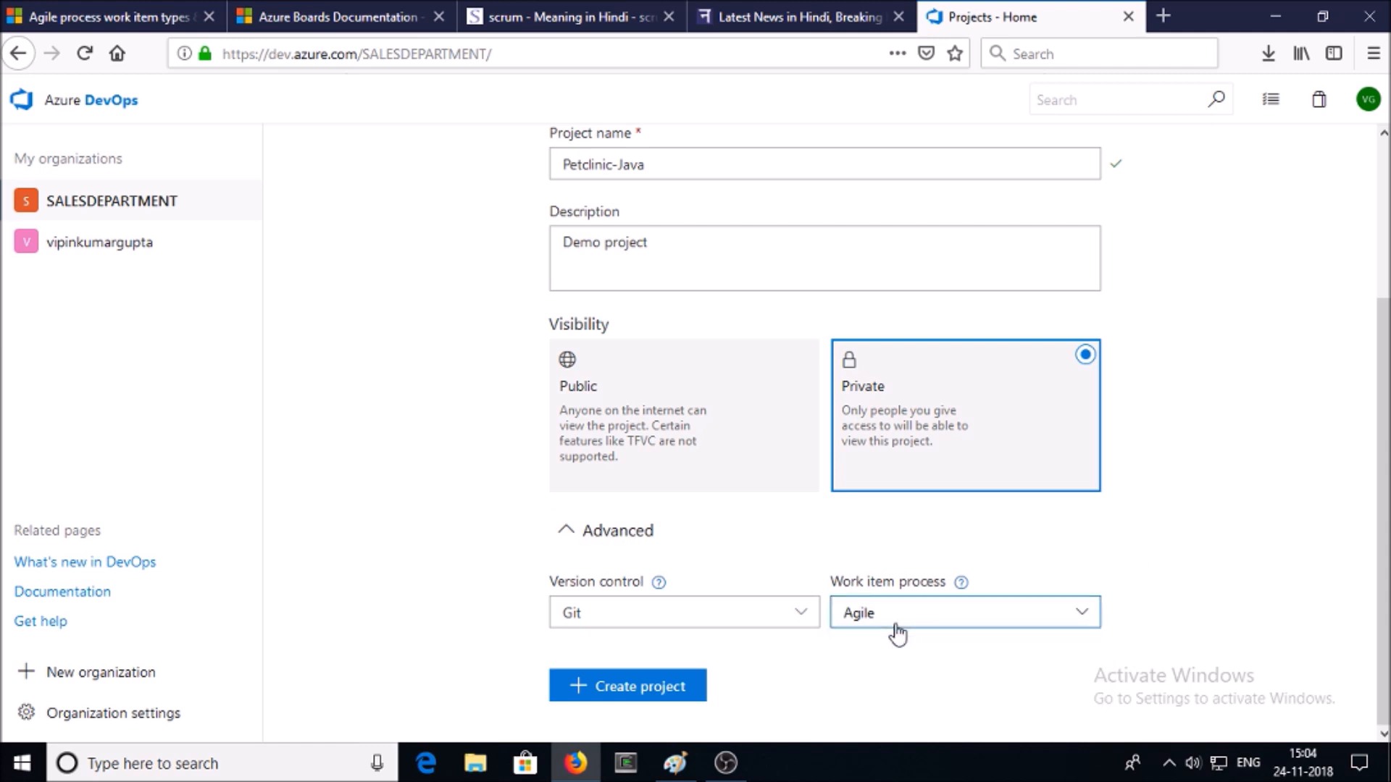
pyautogui.click(637, 687)
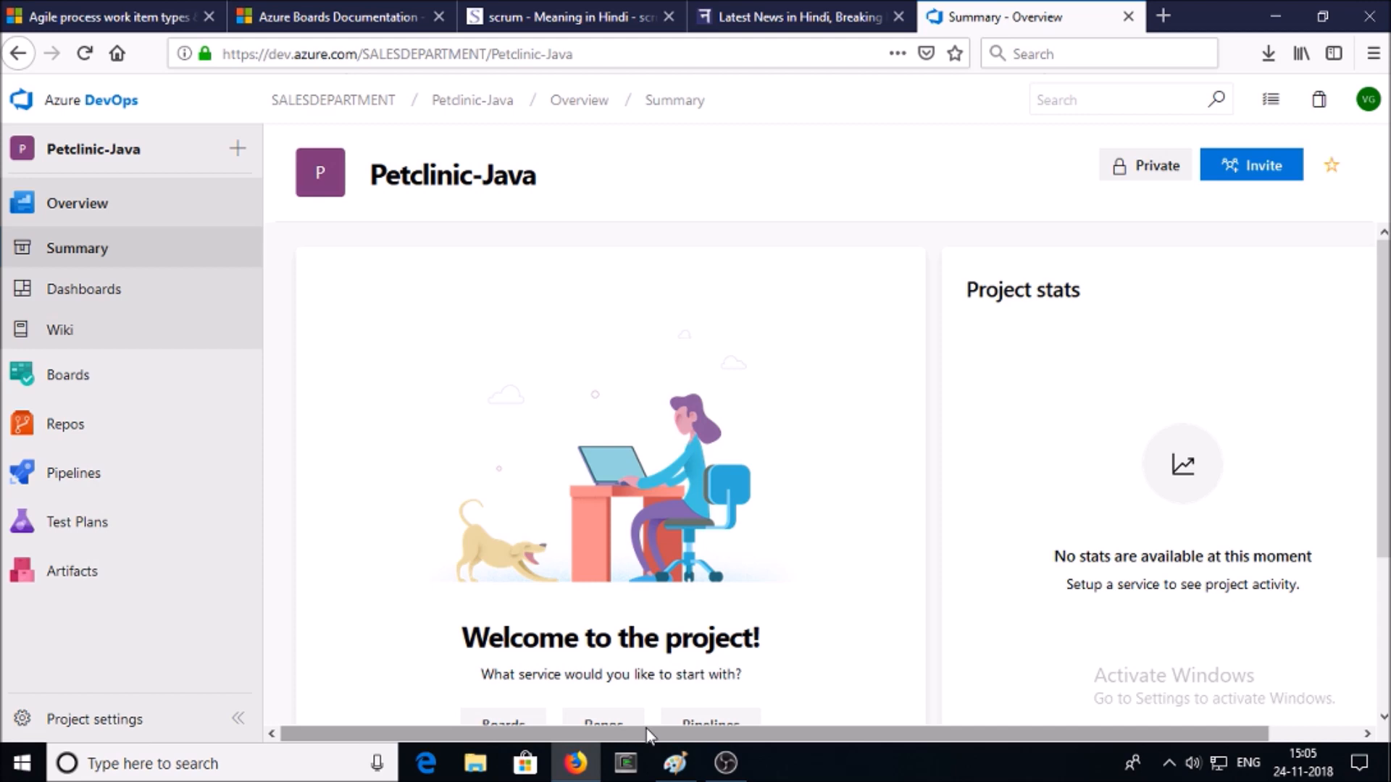
# Start a new user story among the Petclinic-Java project's work items.
pyautogui.moveTo(133, 394)
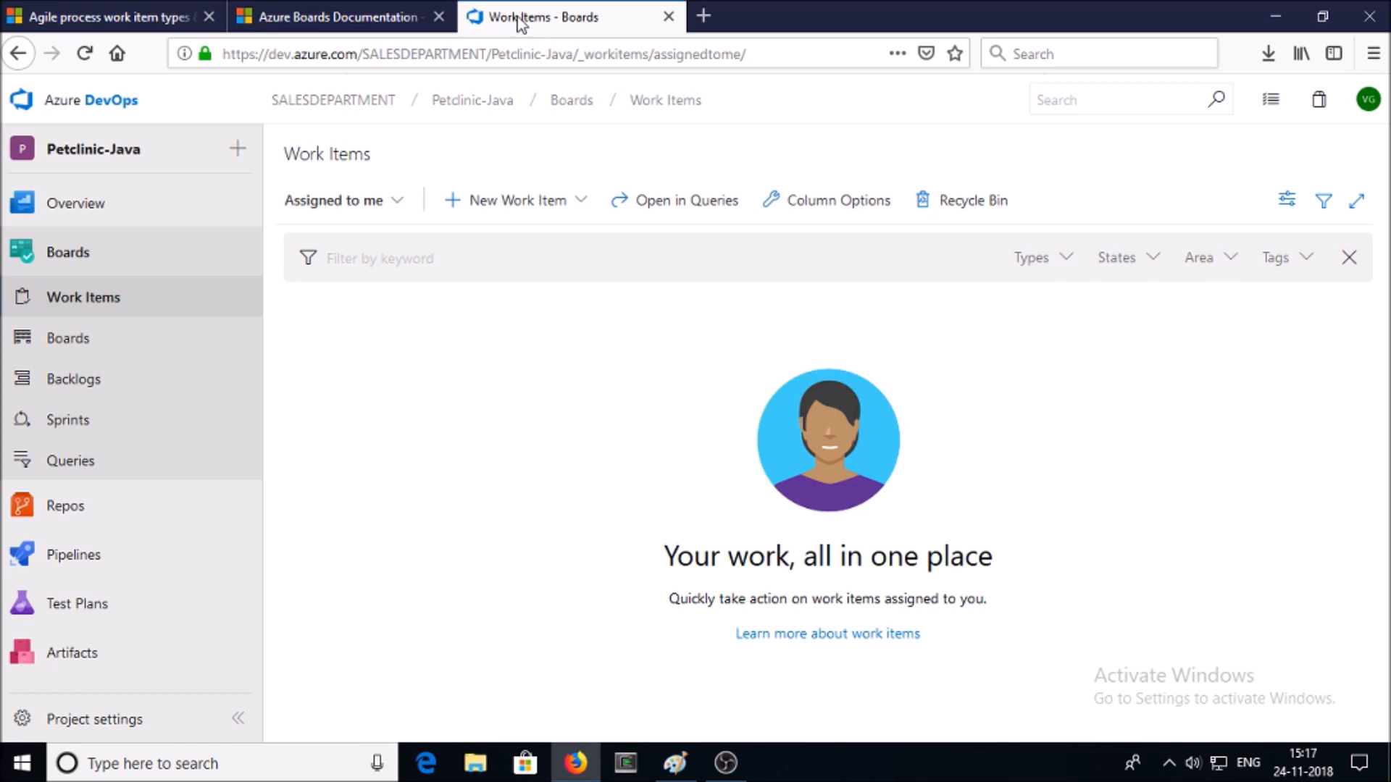
pyautogui.click(525, 207)
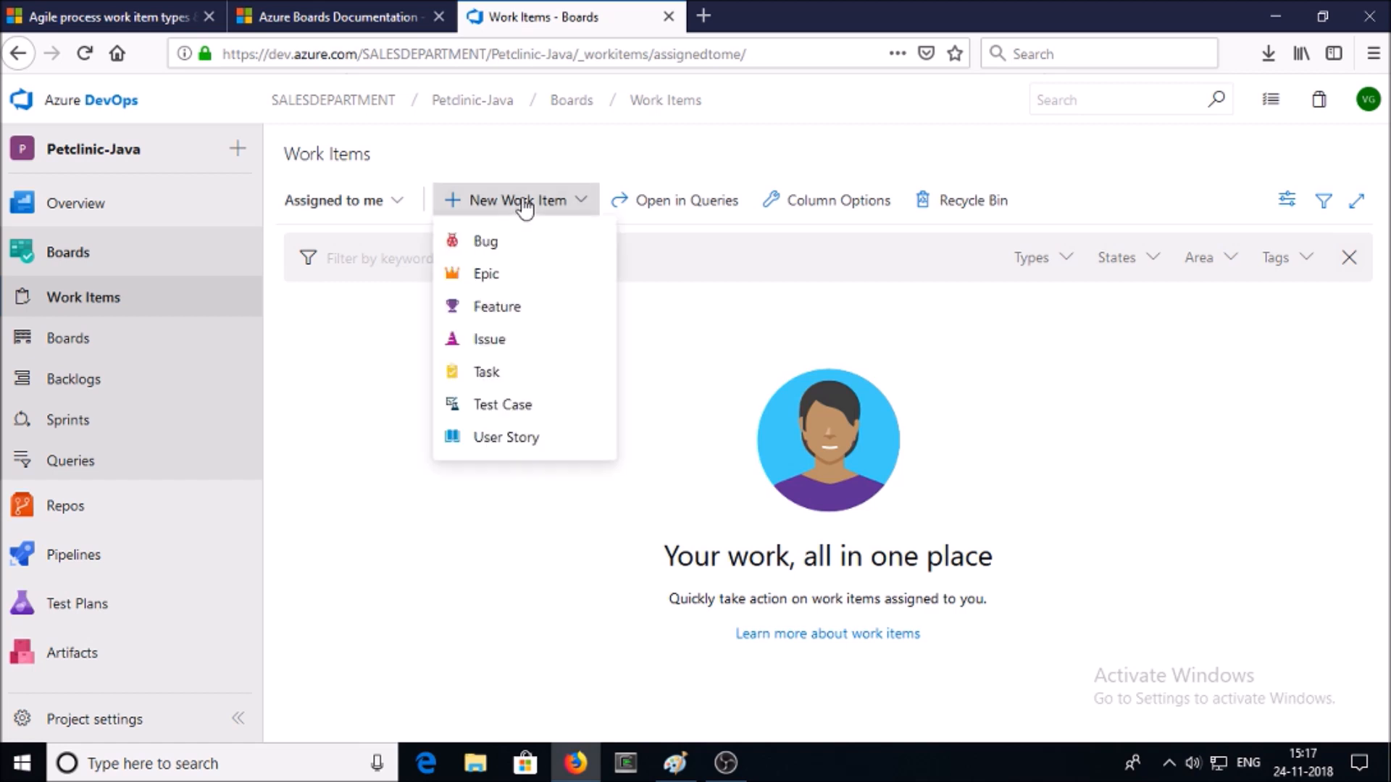
pyautogui.click(528, 455)
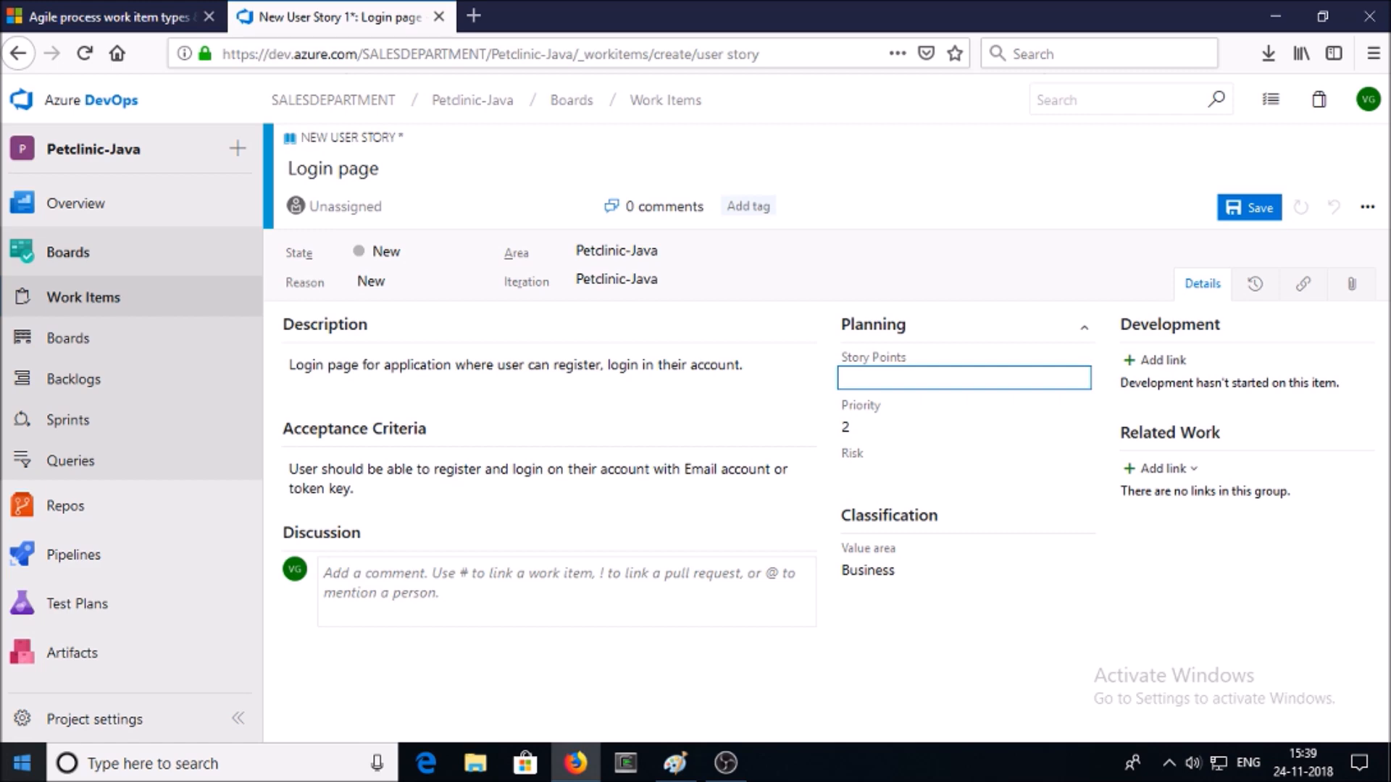
# Set the Login page user story's story points to 7 and its priority to 1.
pyautogui.write('7')
pyautogui.press('Tab')
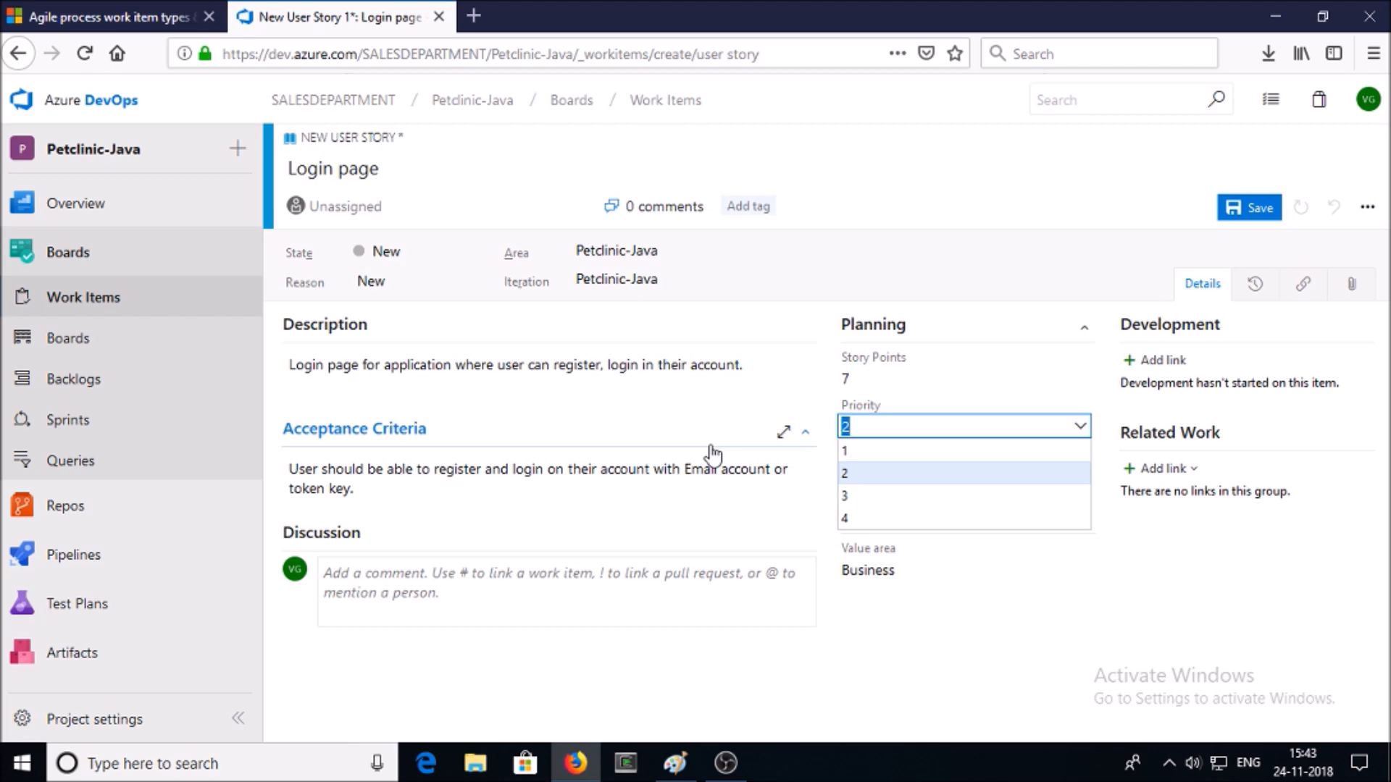
pyautogui.click(869, 451)
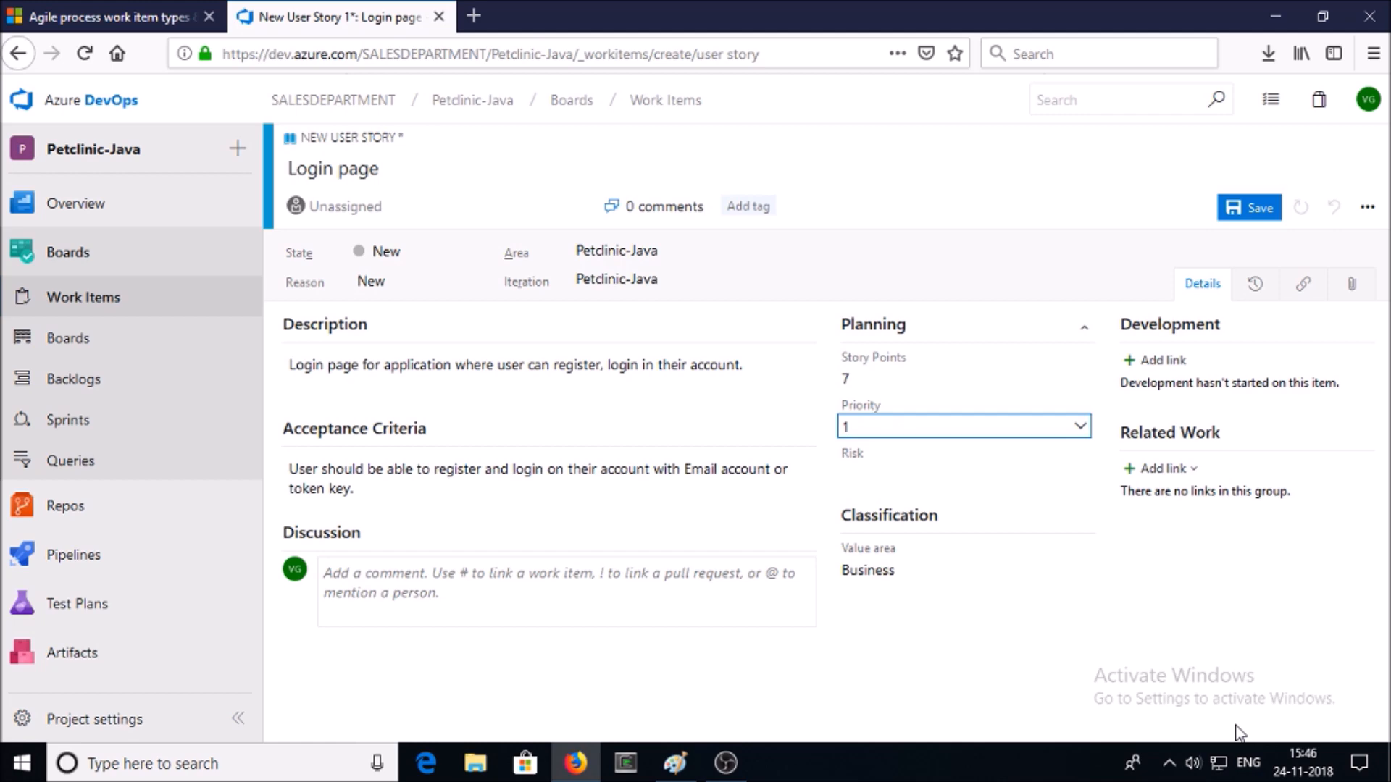
pyautogui.press('BackSpace')
pyautogui.write('3')
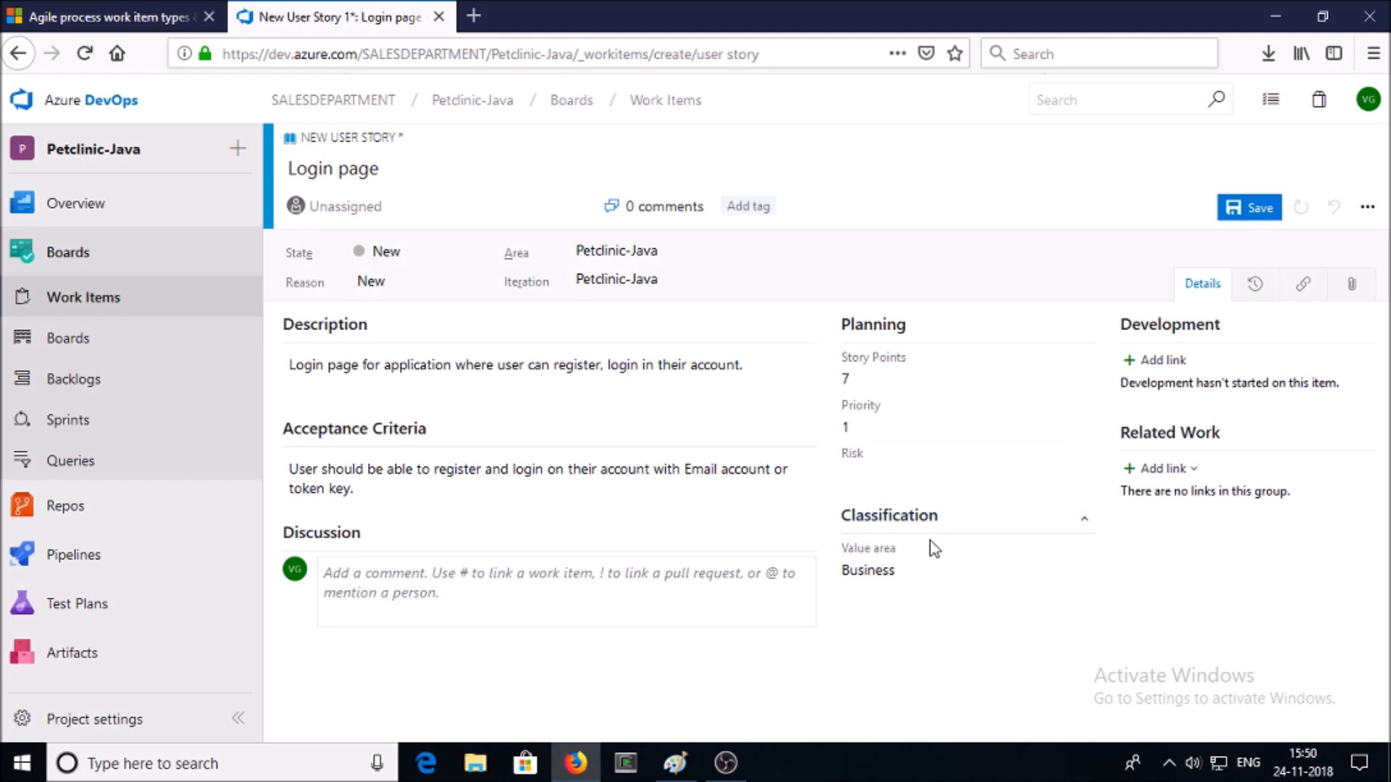
# Set the Login page story's value area to Architectural and its risk to 2 - Medium, and save the story.
pyautogui.click(1081, 570)
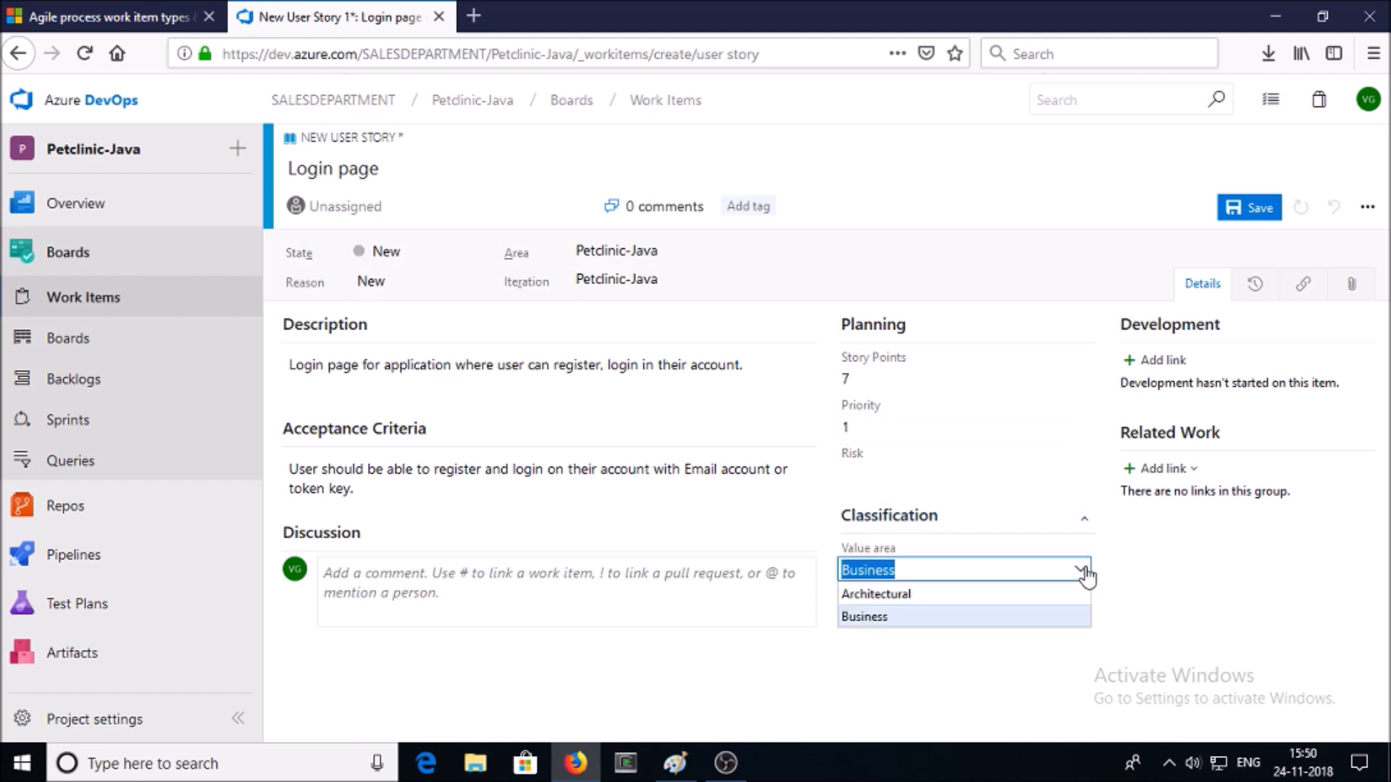
pyautogui.click(987, 594)
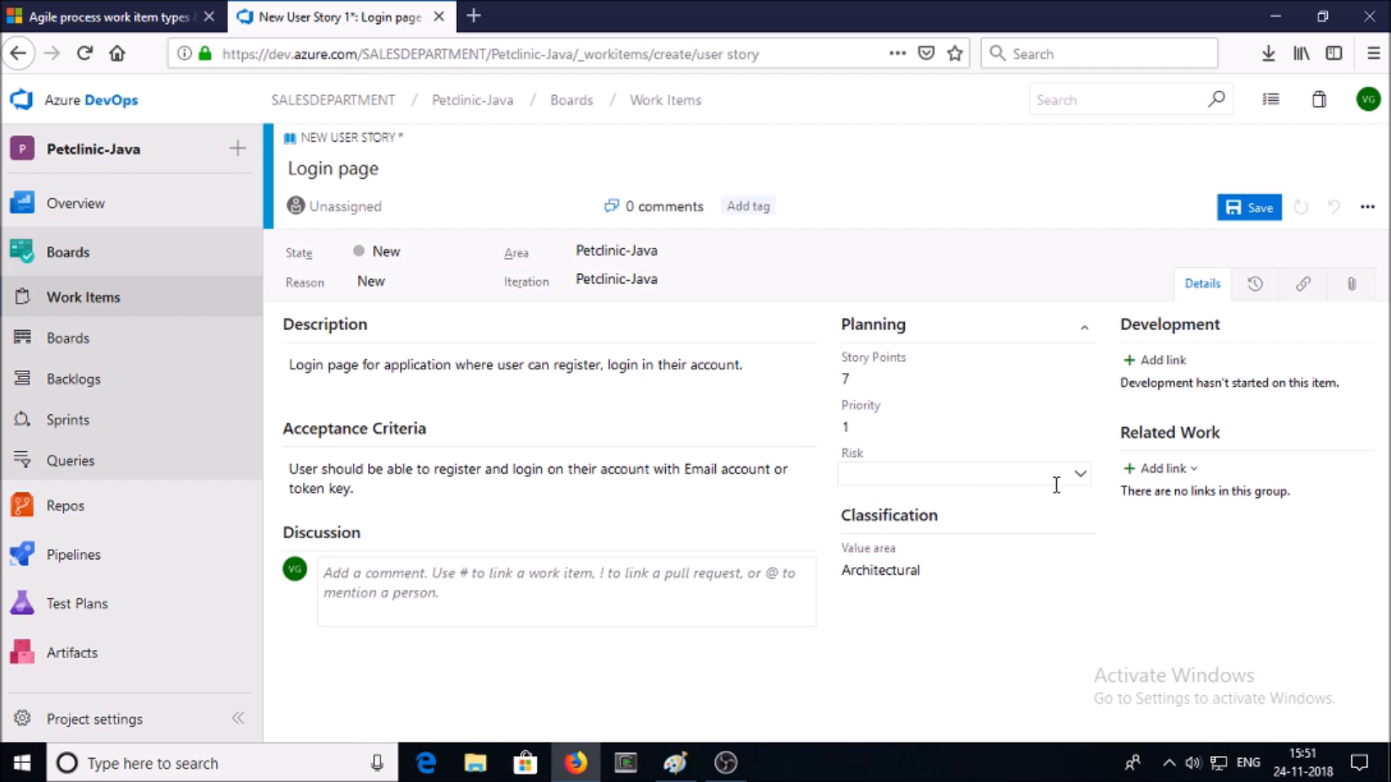
pyautogui.click(1082, 476)
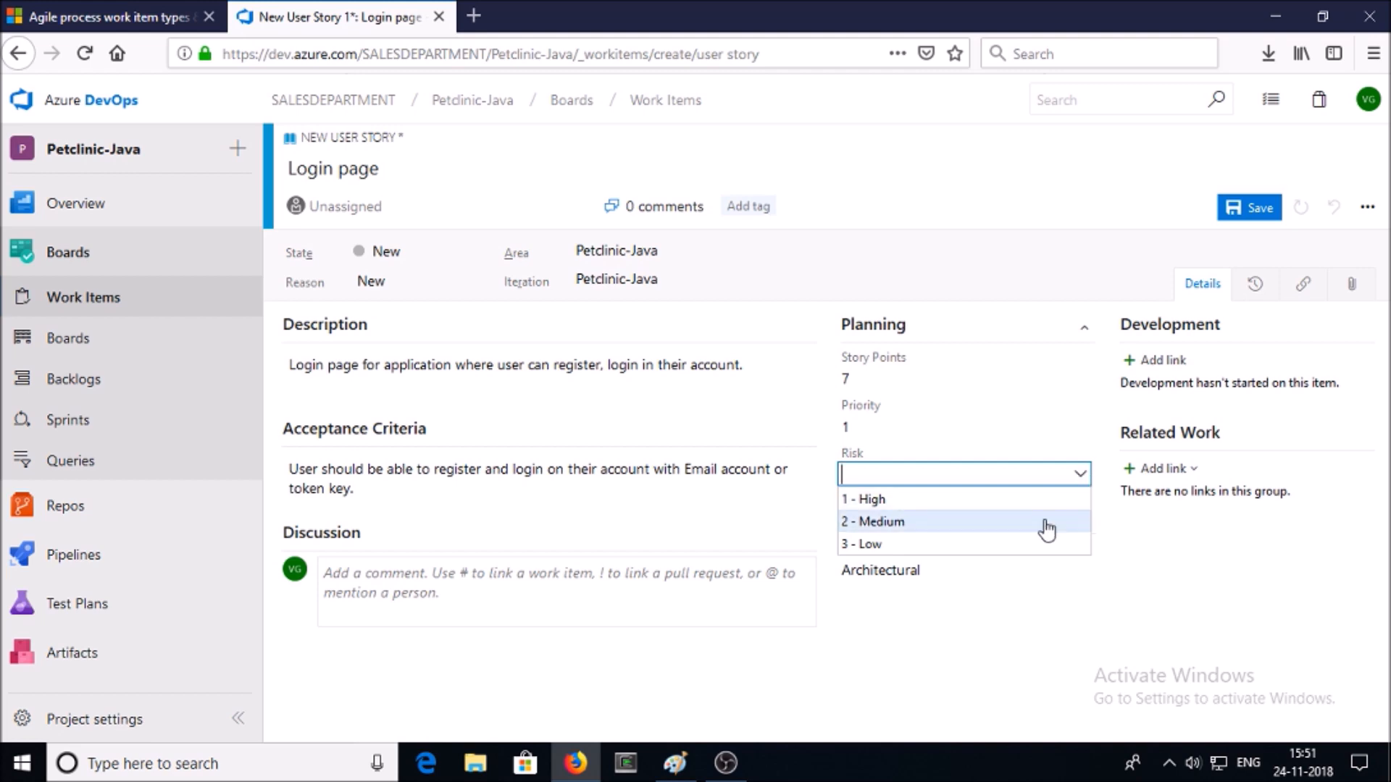
pyautogui.click(1046, 529)
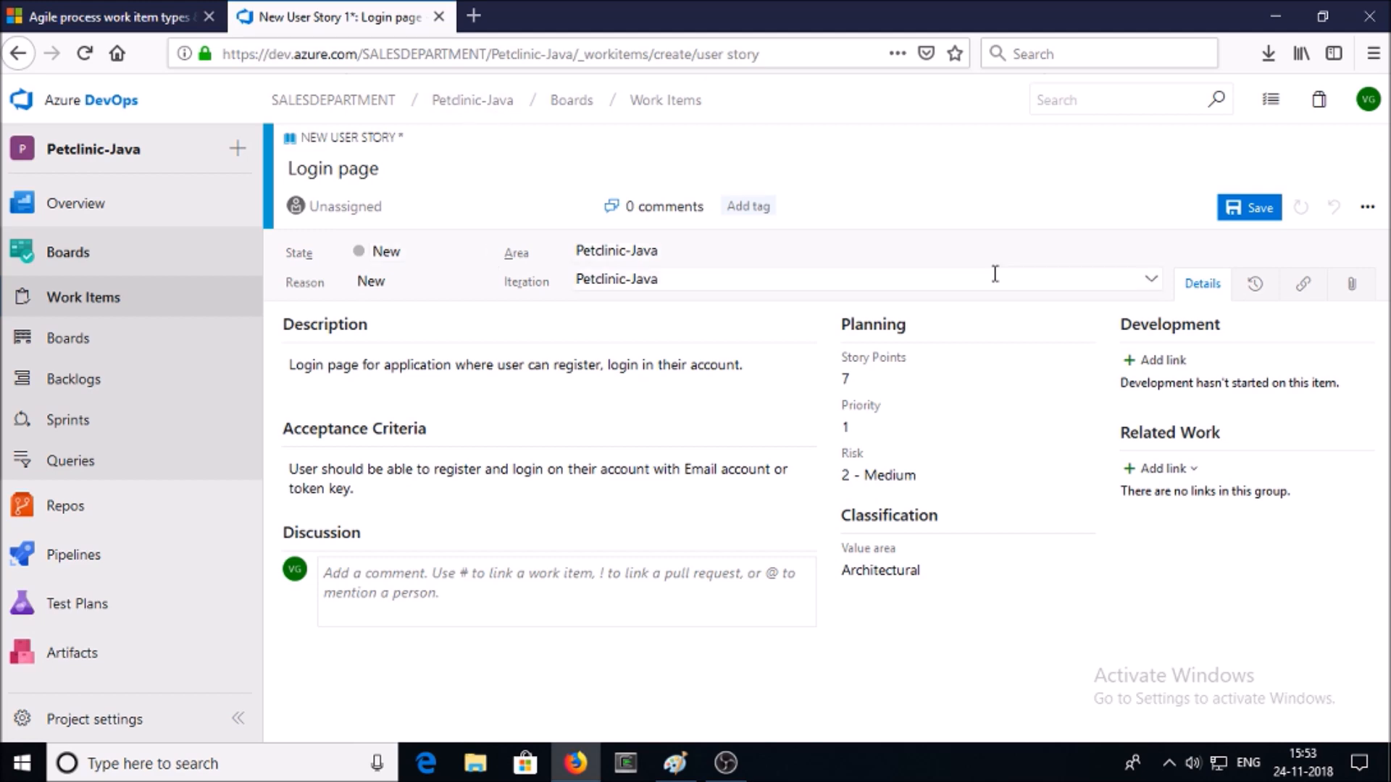
pyautogui.click(1258, 211)
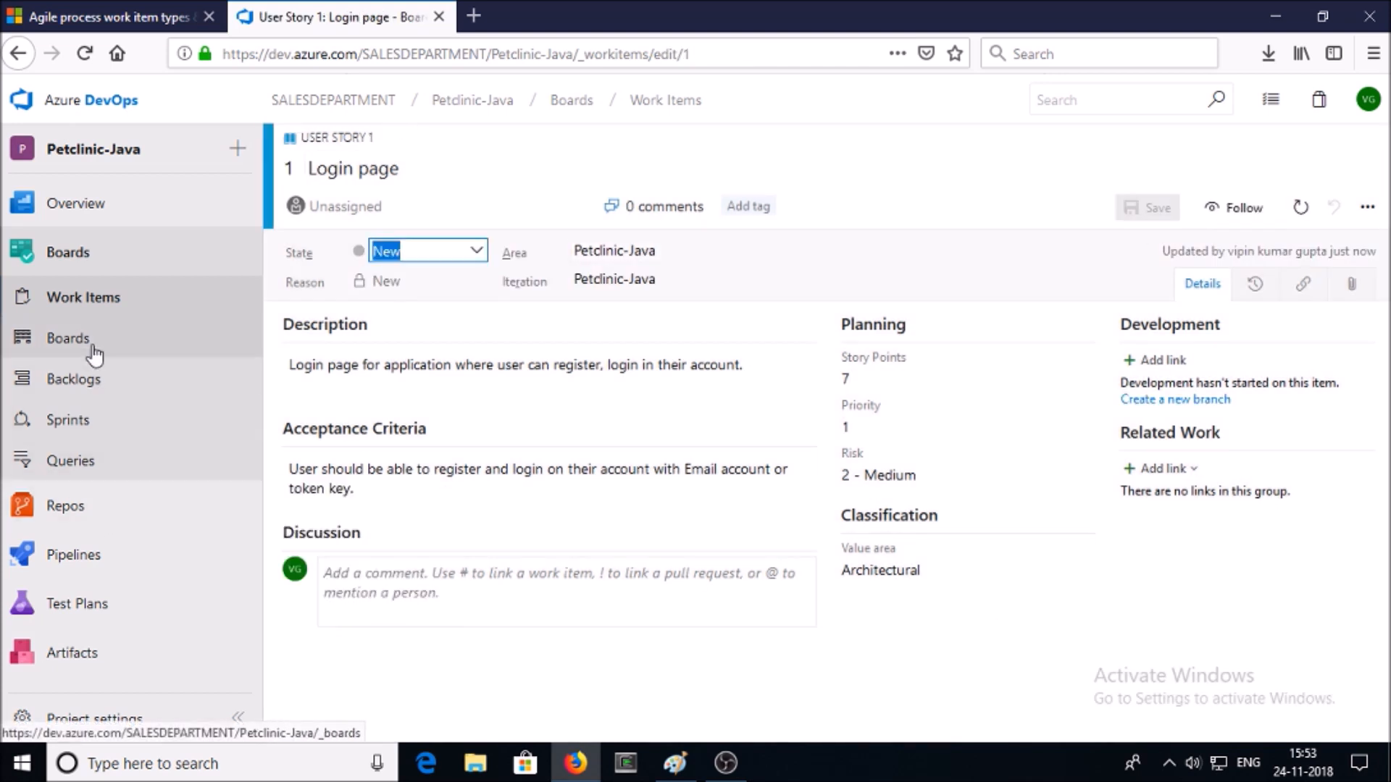
# Start another user story titled "Home page" with the description "Home page ==> Database connectivity ==> Product catalogs".
pyautogui.click(165, 310)
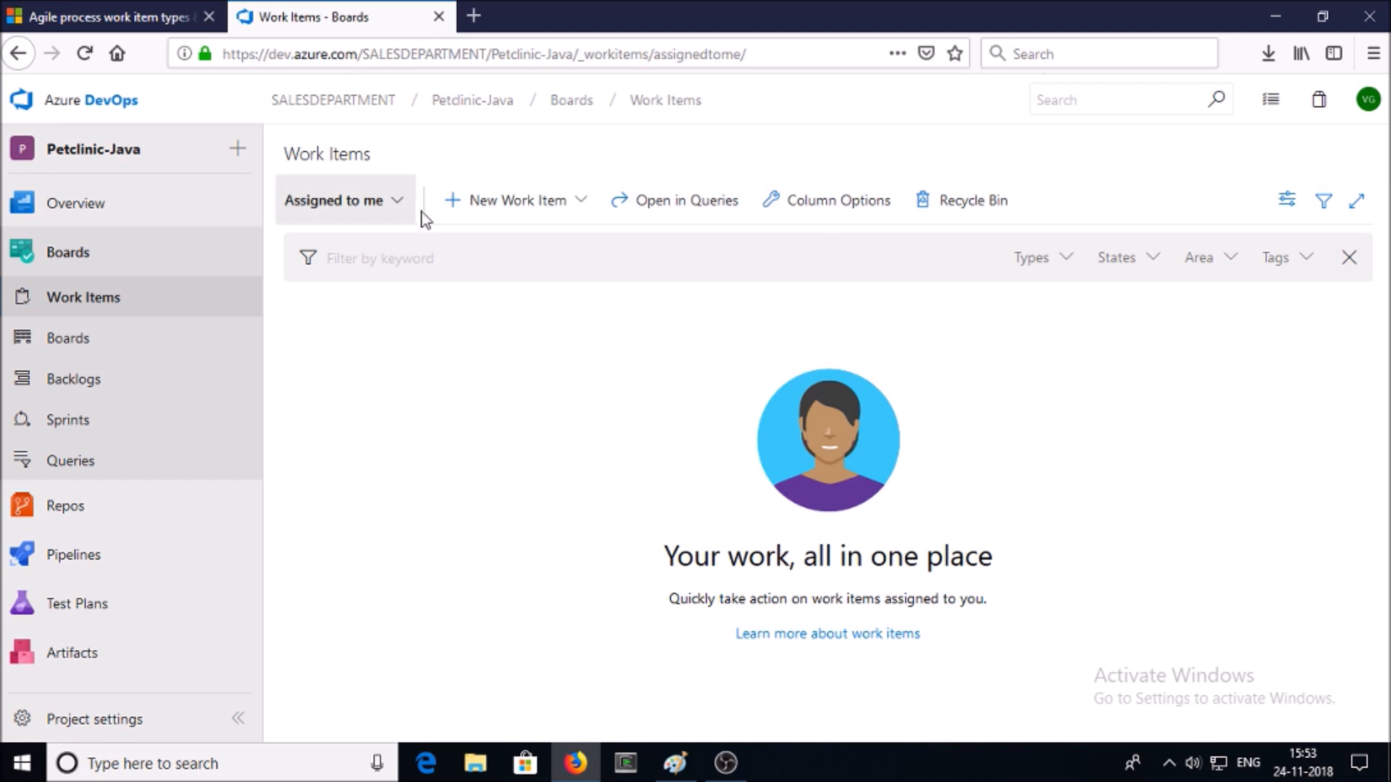
pyautogui.click(483, 216)
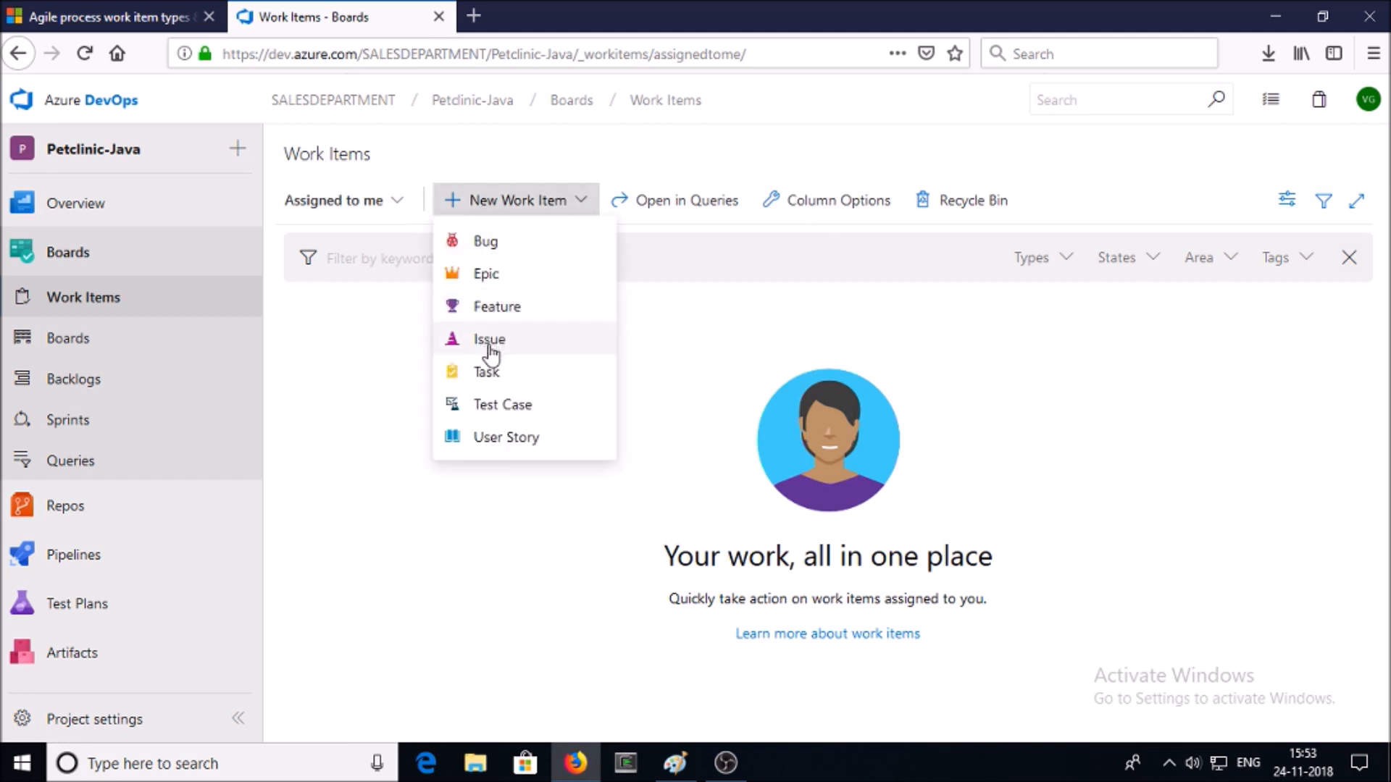
pyautogui.click(490, 440)
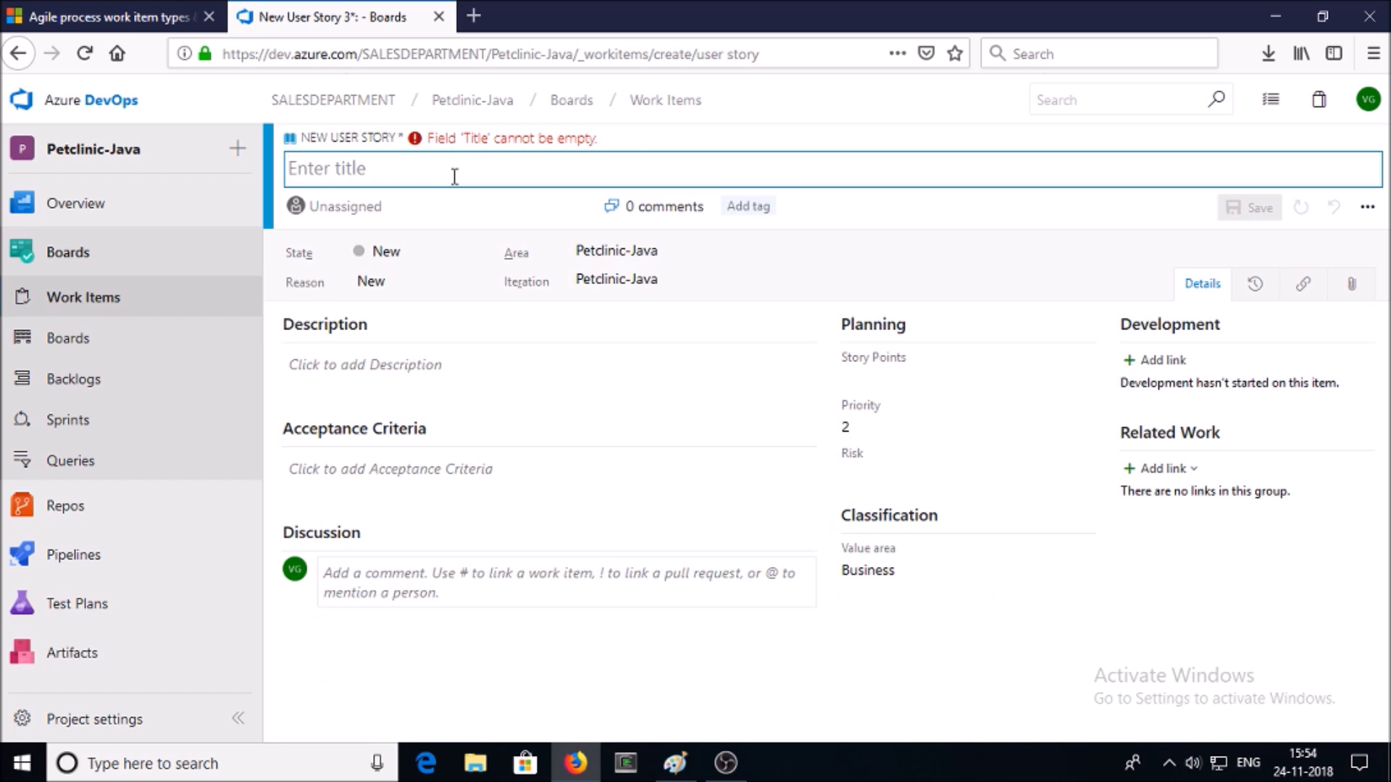
pyautogui.write('Home page')
pyautogui.click(507, 380)
# Enter the acceptance criteria "Users should be redirect to home page and able to see product catalogs.".
pyautogui.click(432, 547)
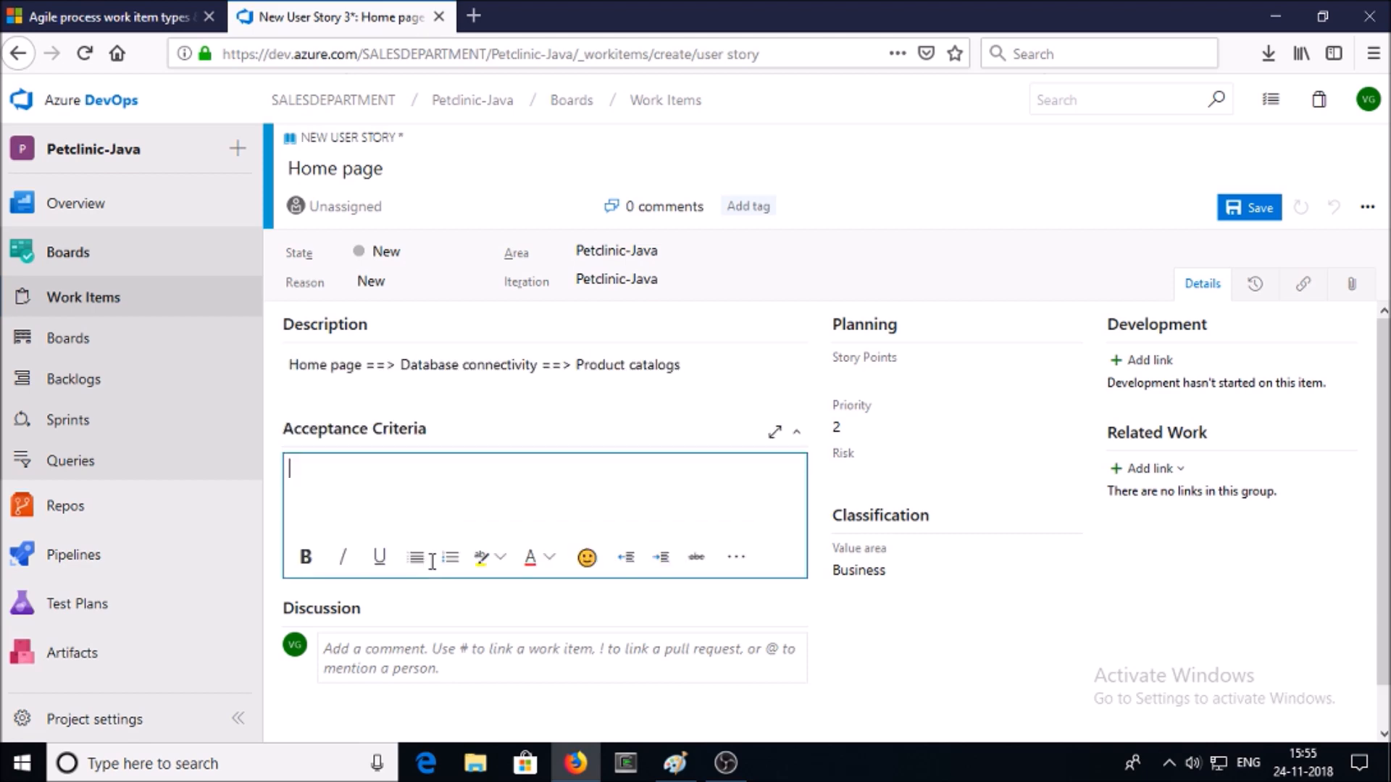
pyautogui.write('Users should be redirect to home page and able to see product')
pyautogui.write(' catal')
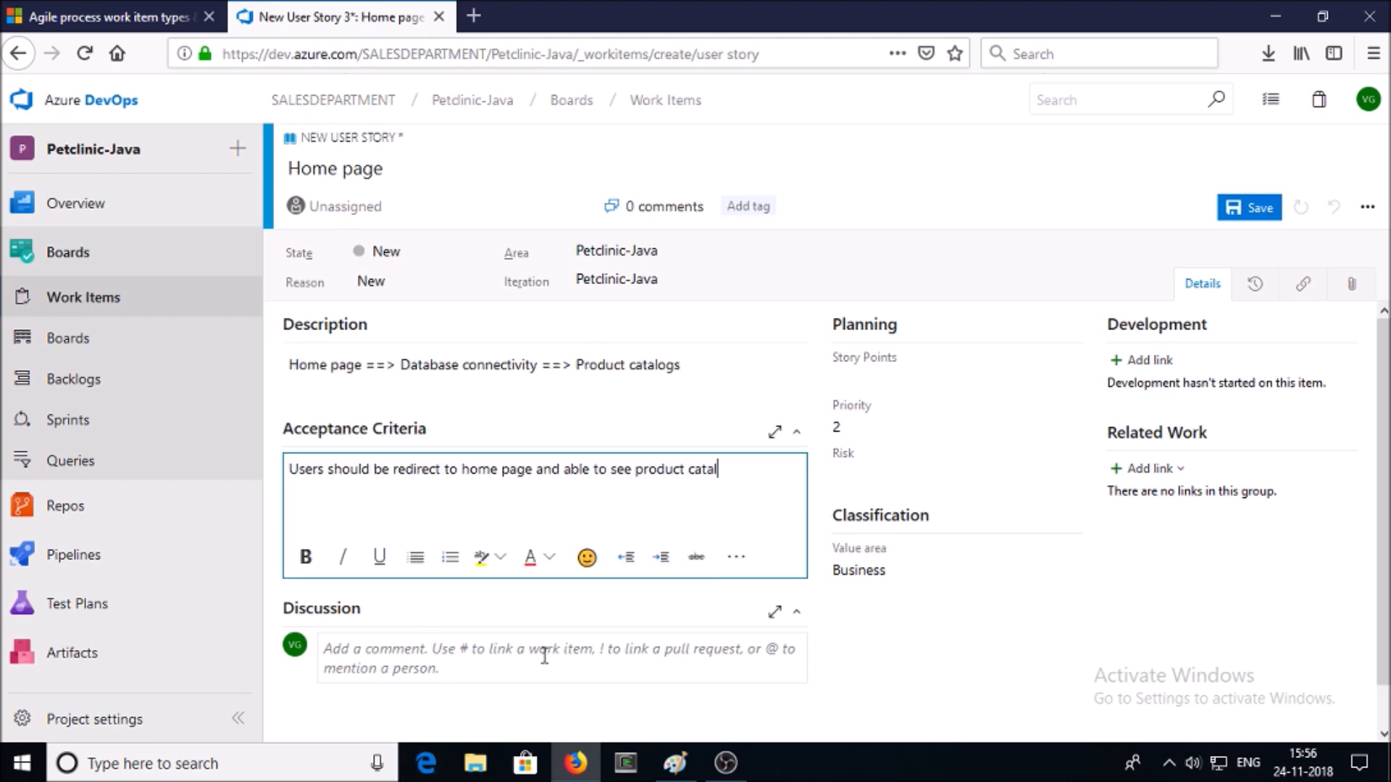
pyautogui.write('ogs.')
# Set the Home page story's story points to 8 and choose priority 2.
pyautogui.click(844, 378)
pyautogui.write('8')
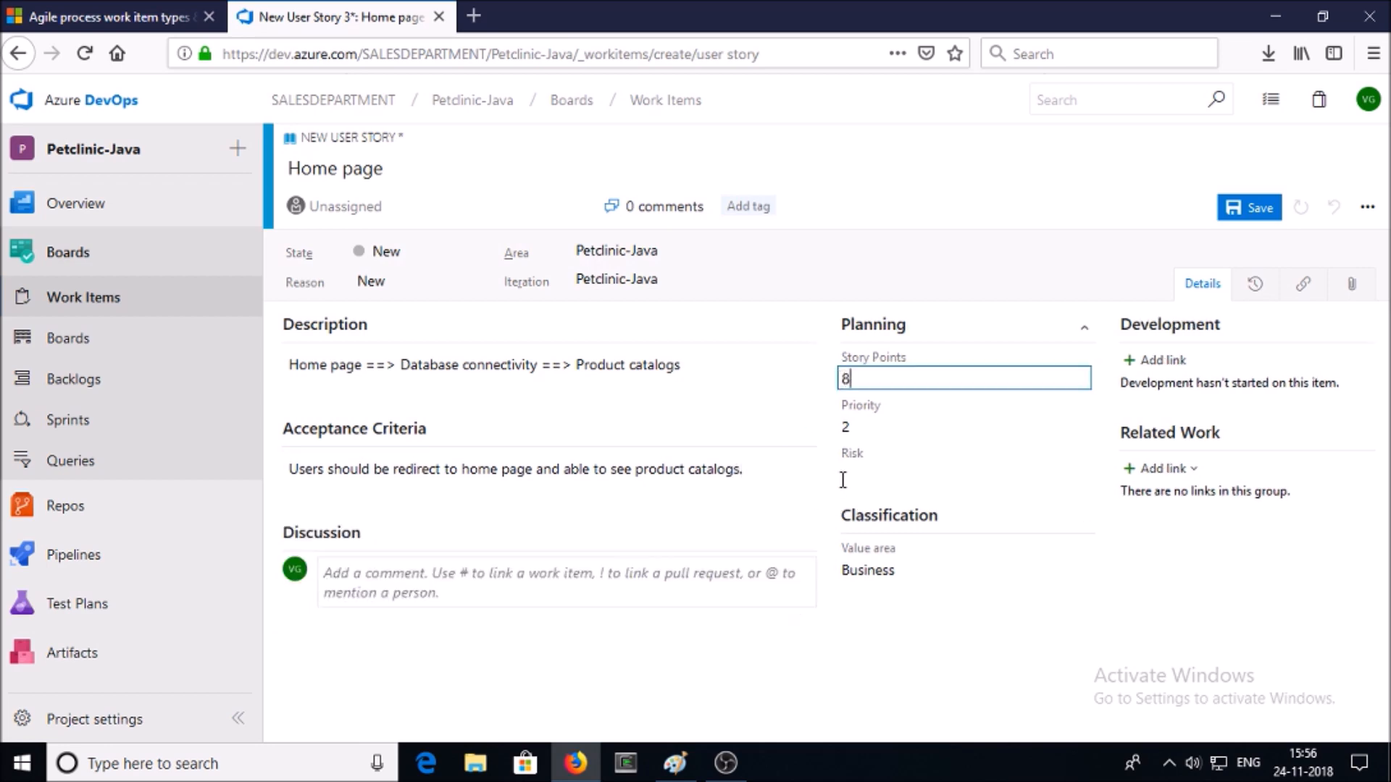
pyautogui.click(882, 426)
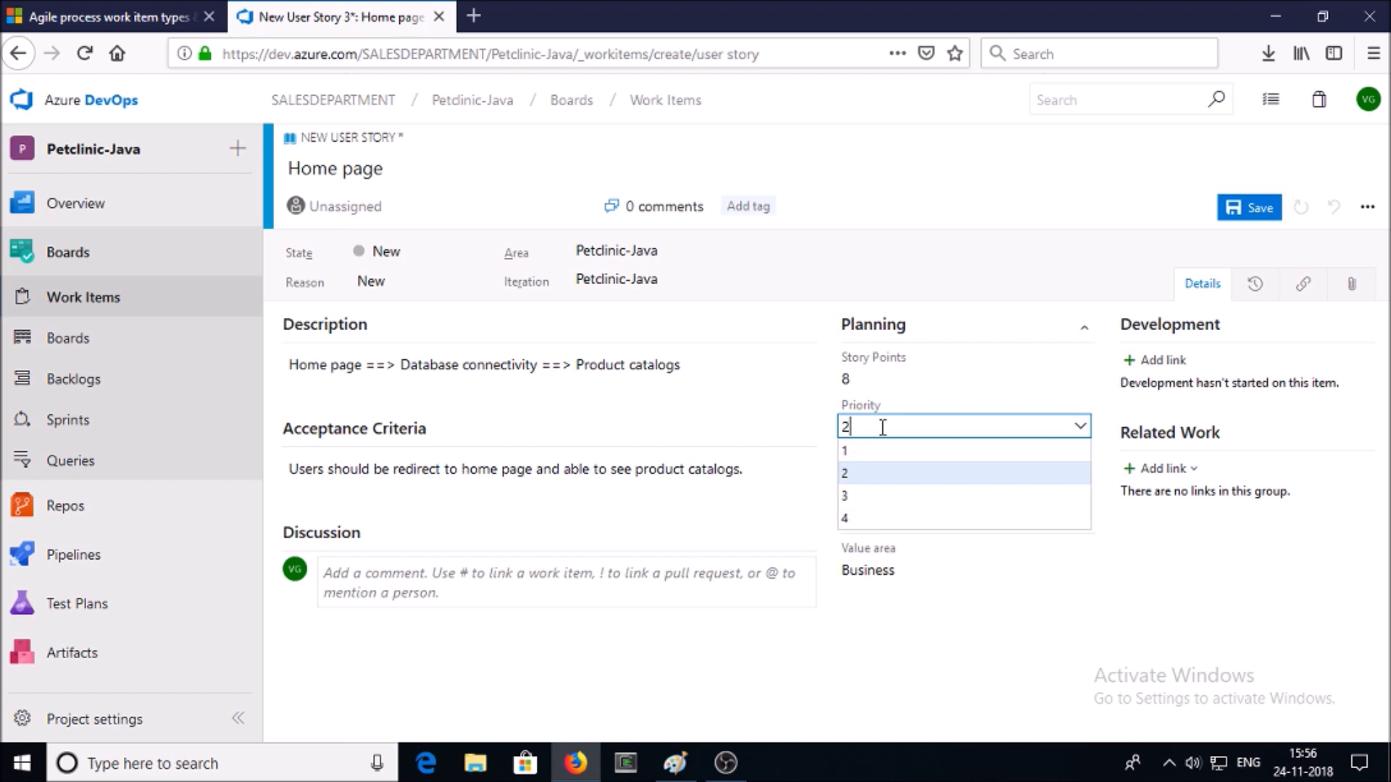
pyautogui.click(864, 474)
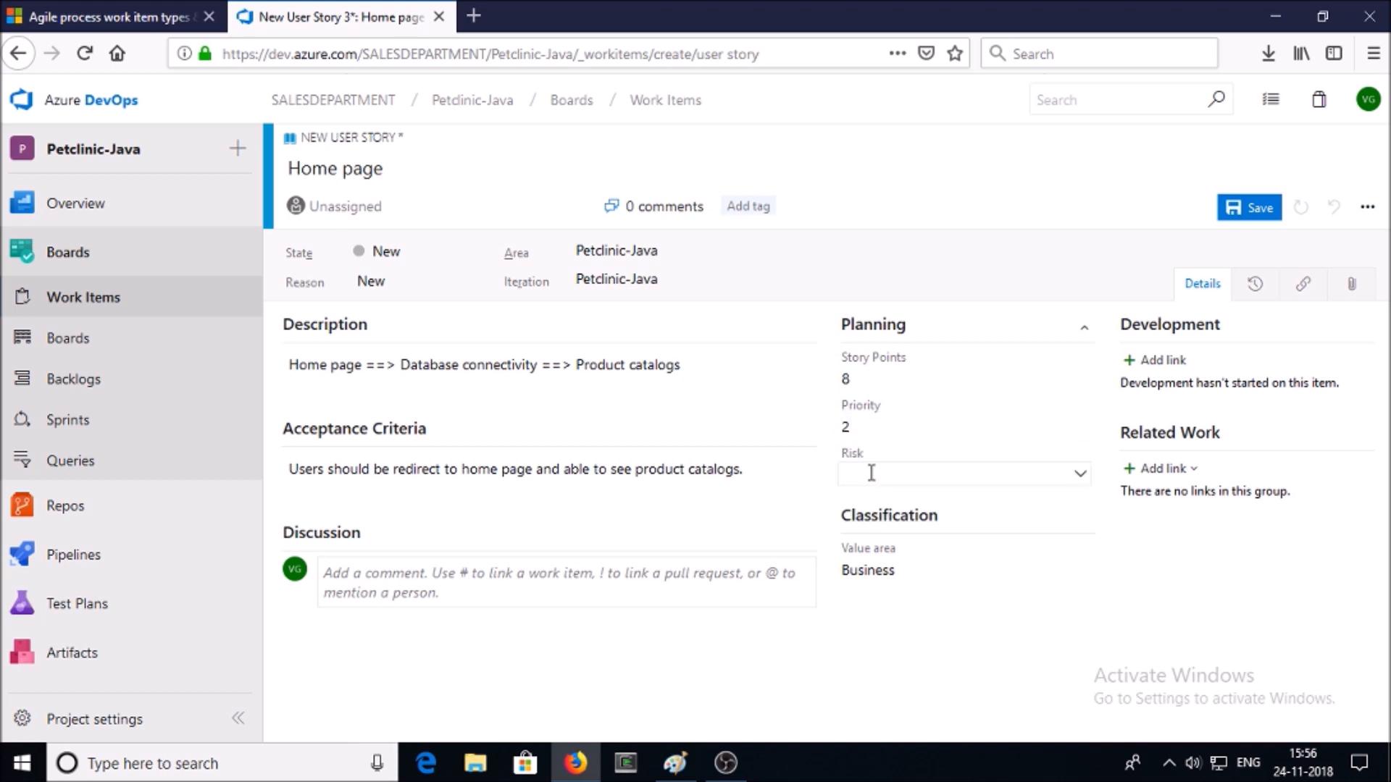
# Set the Home page story's risk to 2 - Medium and its value area to Architectural, and save the story.
pyautogui.click(868, 473)
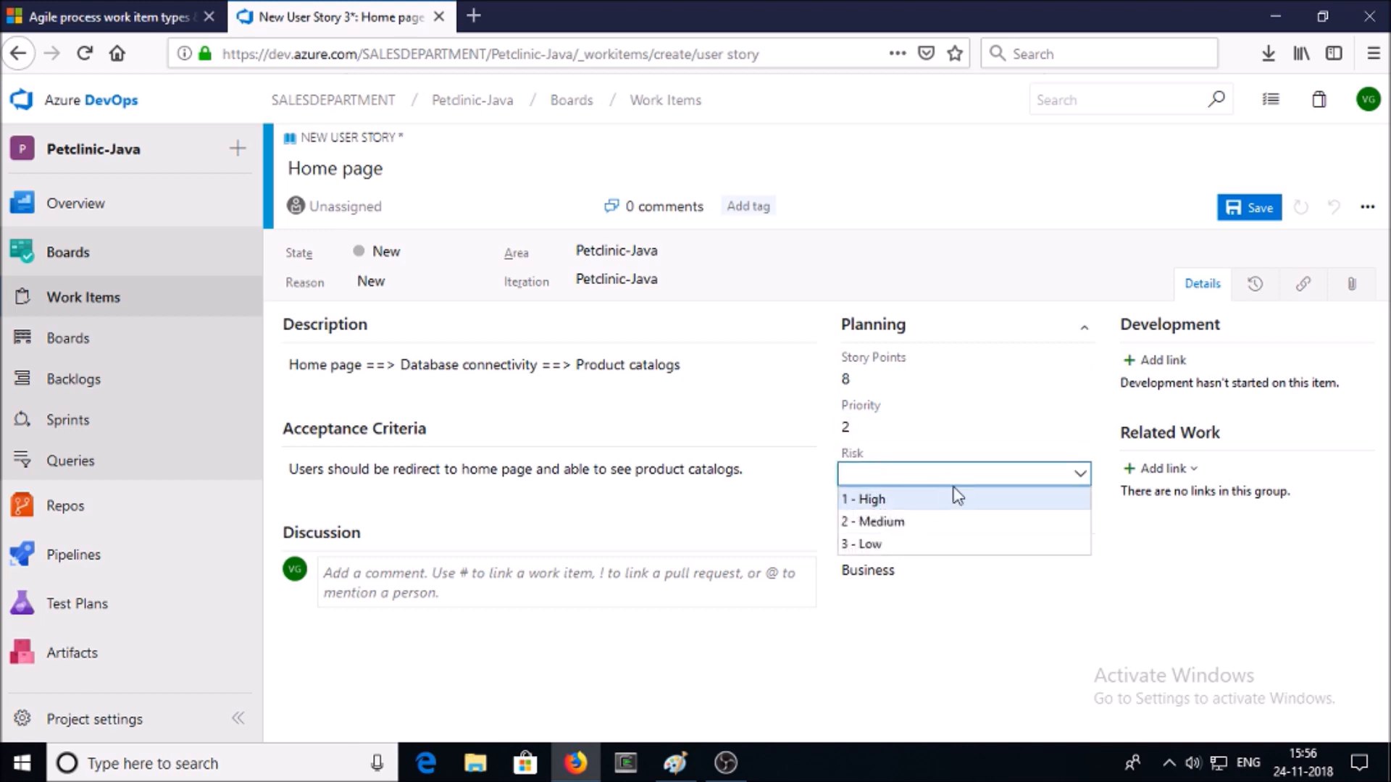
pyautogui.click(897, 496)
pyautogui.click(907, 475)
pyautogui.click(885, 522)
pyautogui.click(890, 565)
pyautogui.click(890, 569)
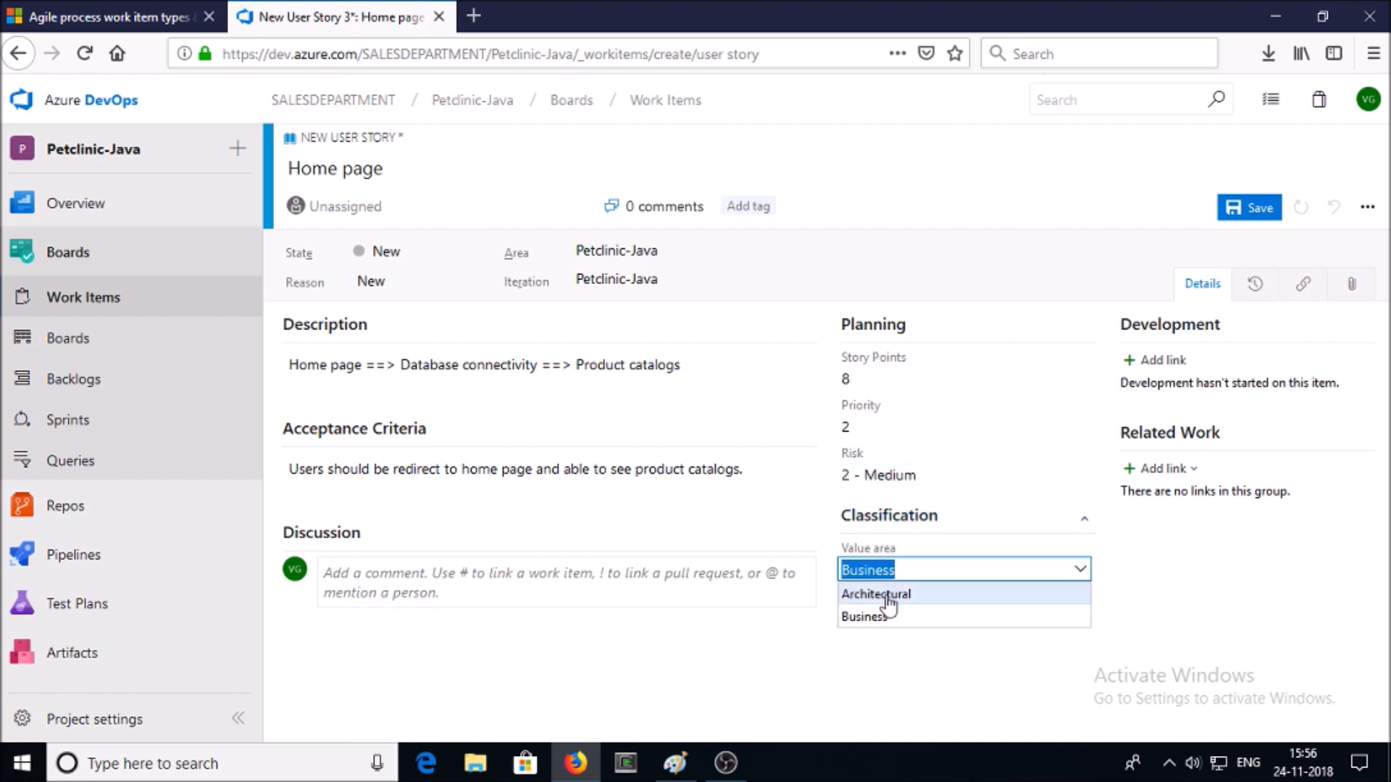
pyautogui.click(884, 590)
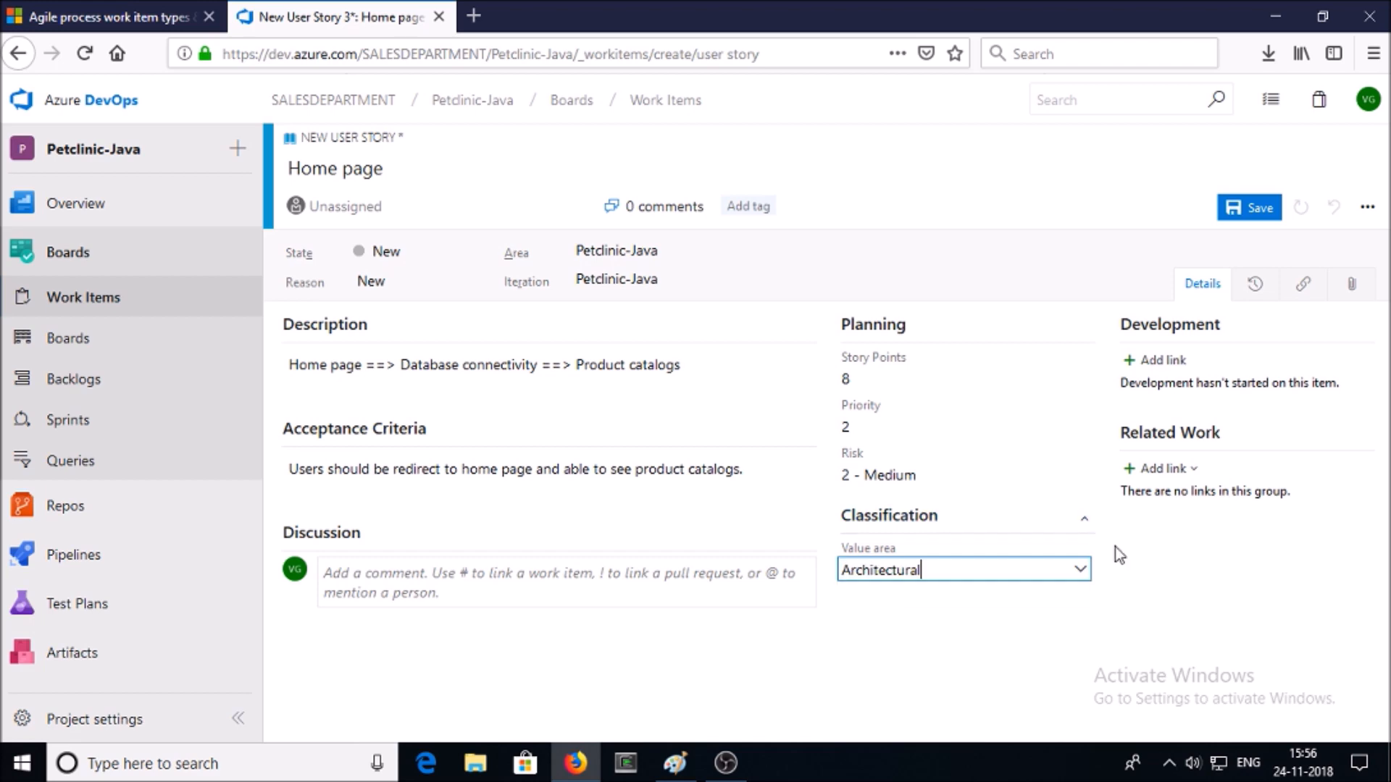
pyautogui.click(1257, 217)
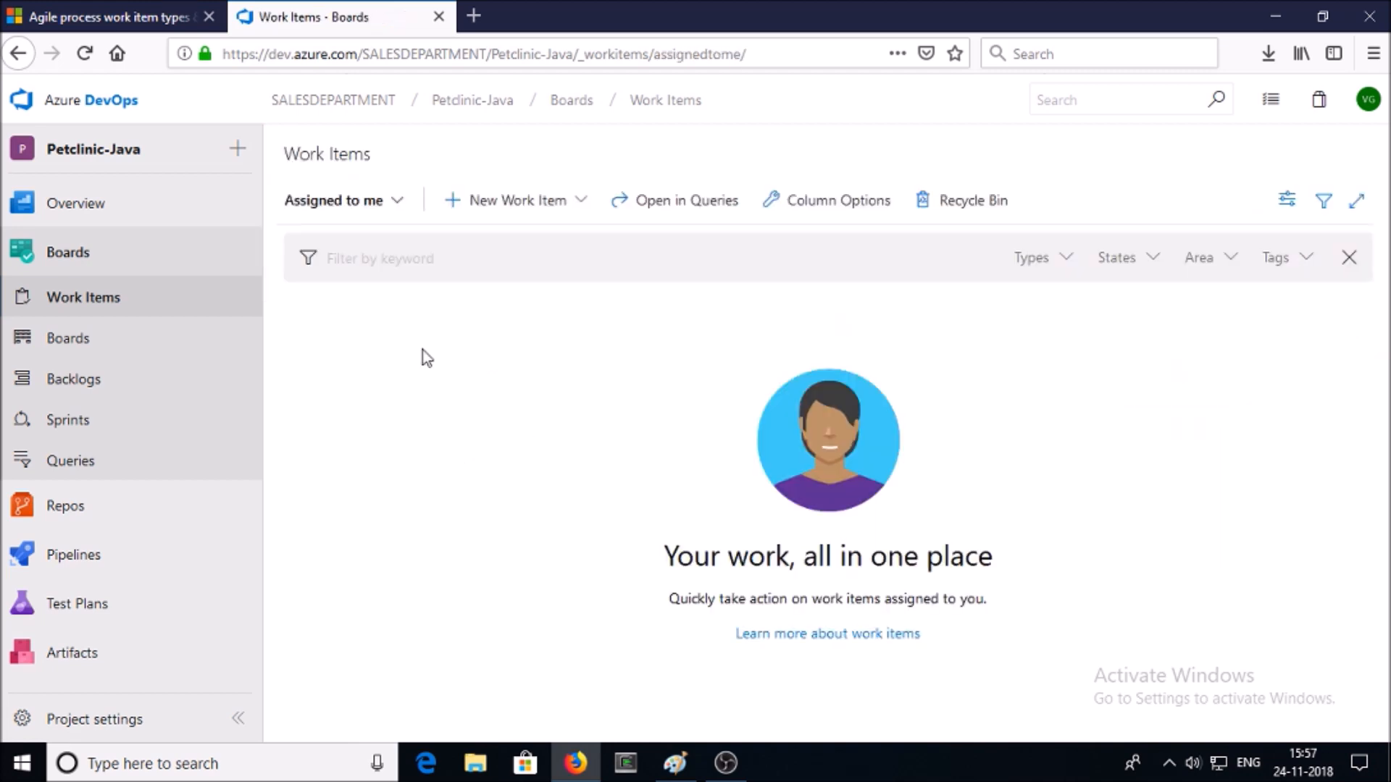
# Open the Login page story from the recently updated work items and assign it to the project's only listed user.
pyautogui.click(399, 205)
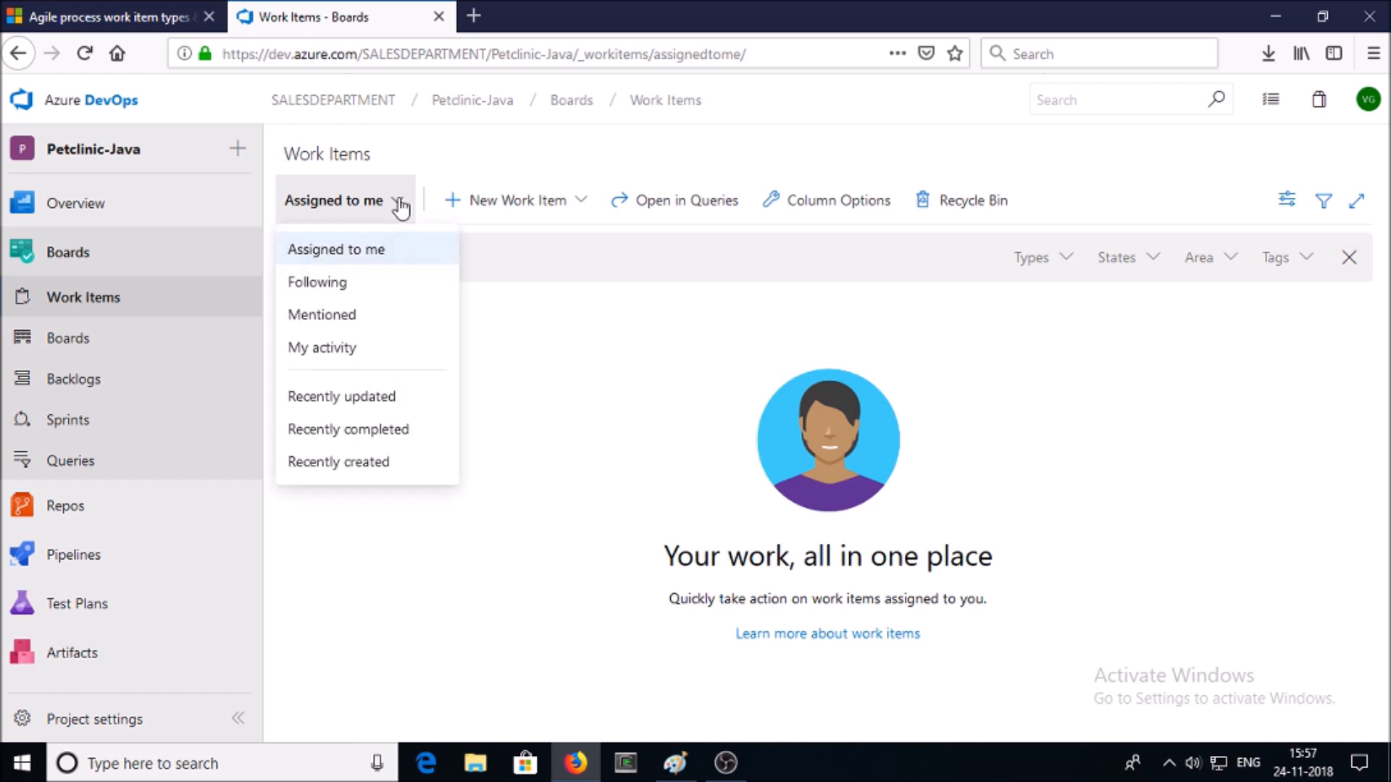
pyautogui.click(392, 402)
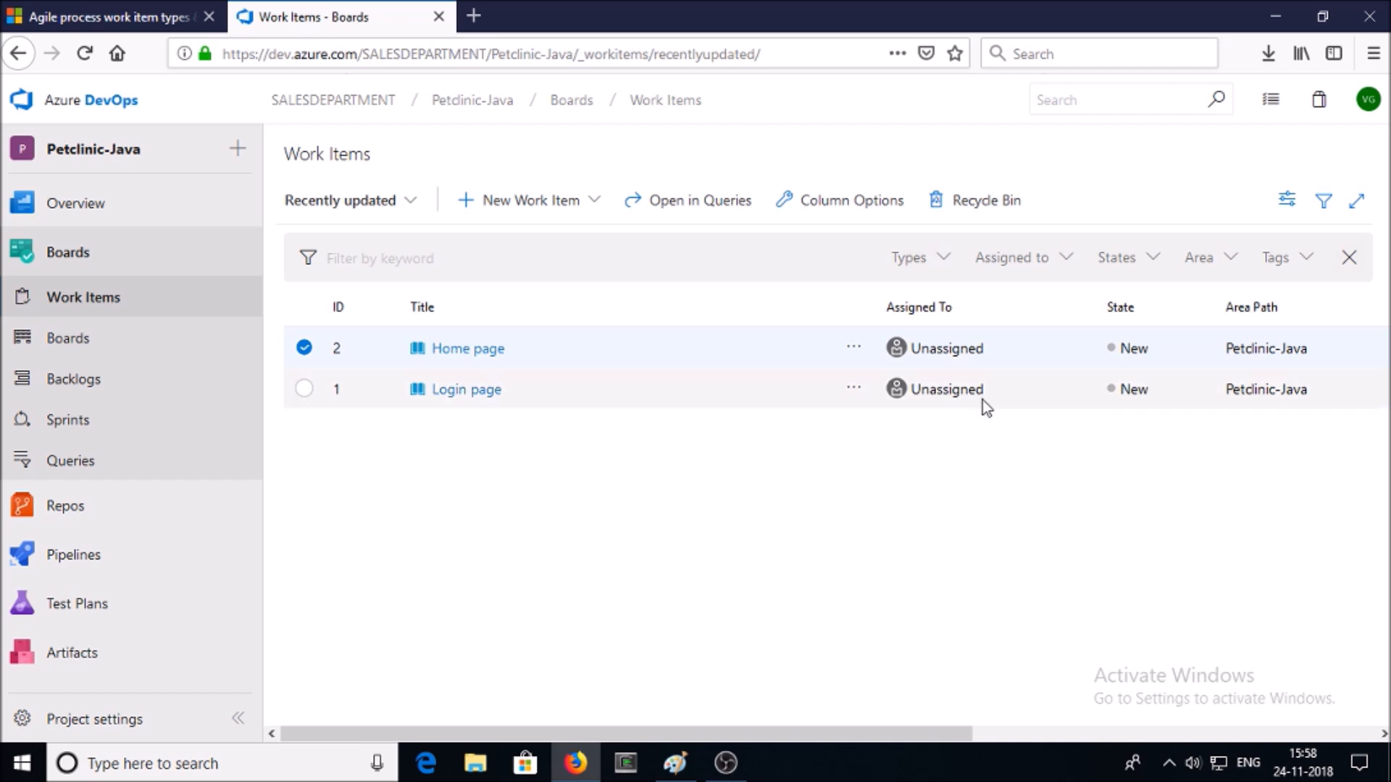
pyautogui.click(464, 395)
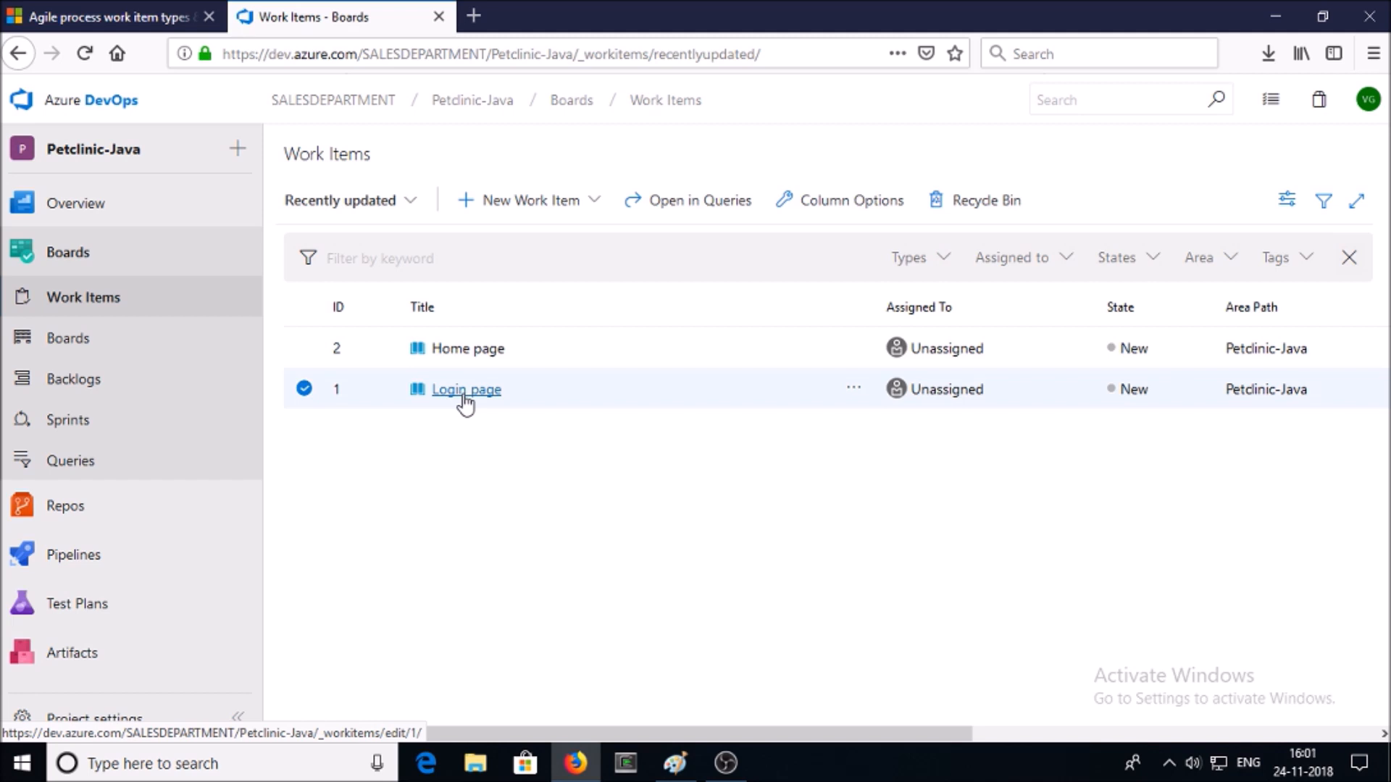
pyautogui.click(464, 395)
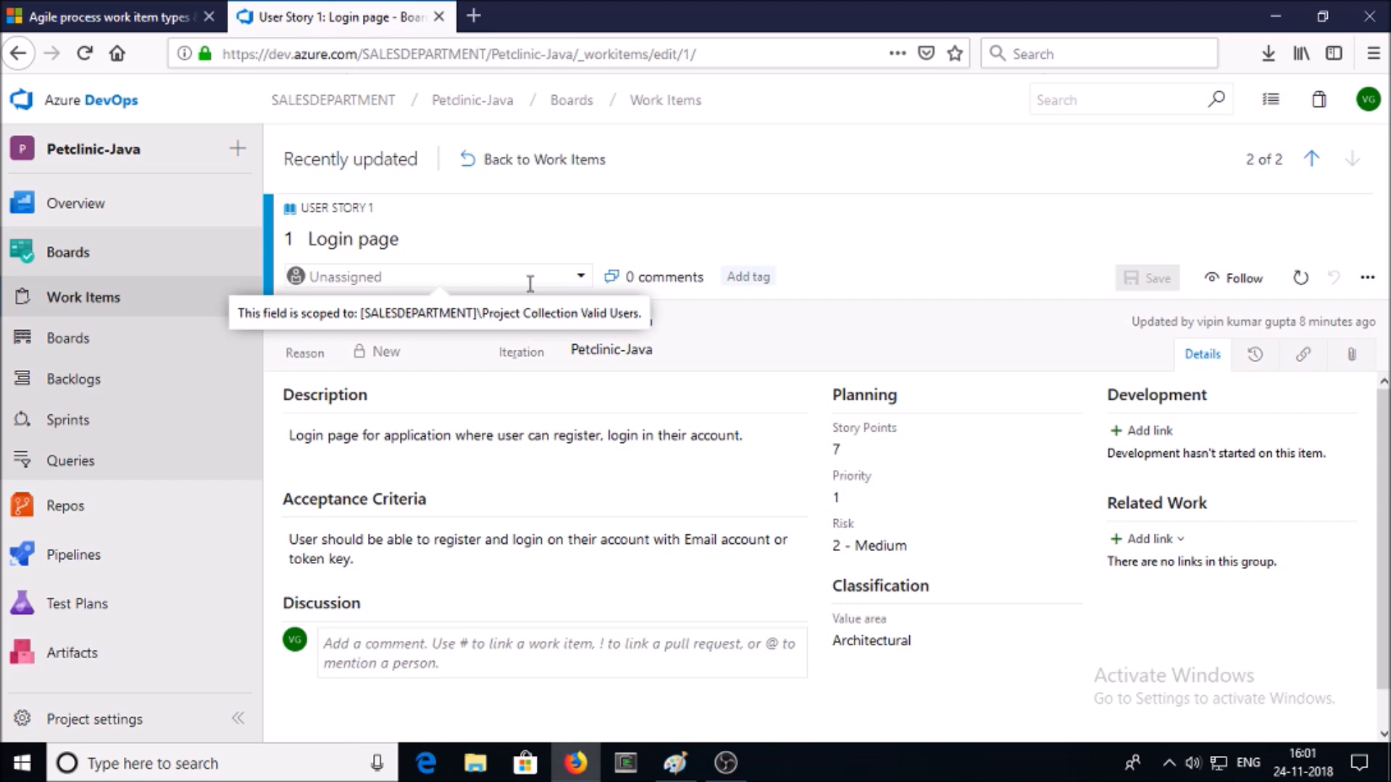
pyautogui.click(580, 277)
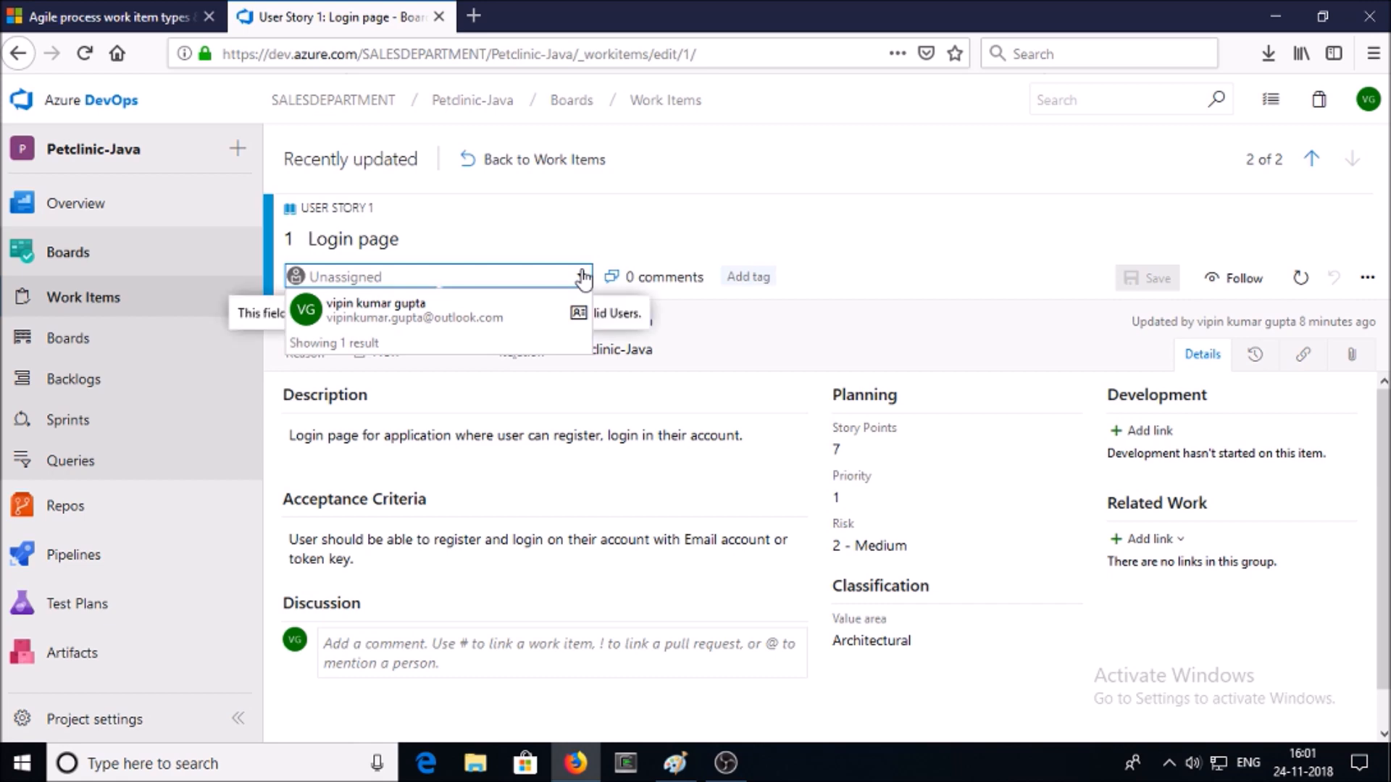
pyautogui.click(507, 310)
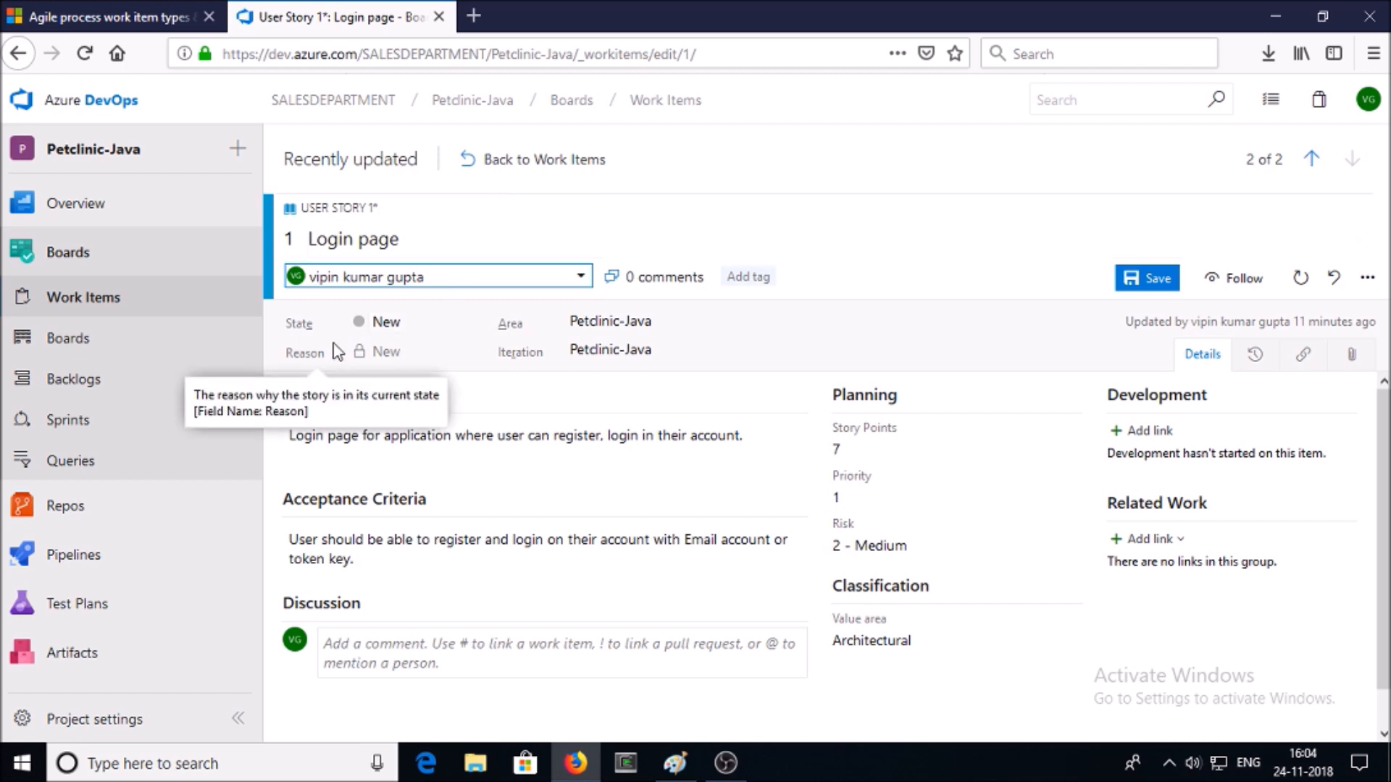
# Set the Login page story's state to Active and its iteration to Petclinic-Java\Iteration 1, and save the story.
pyautogui.click(473, 322)
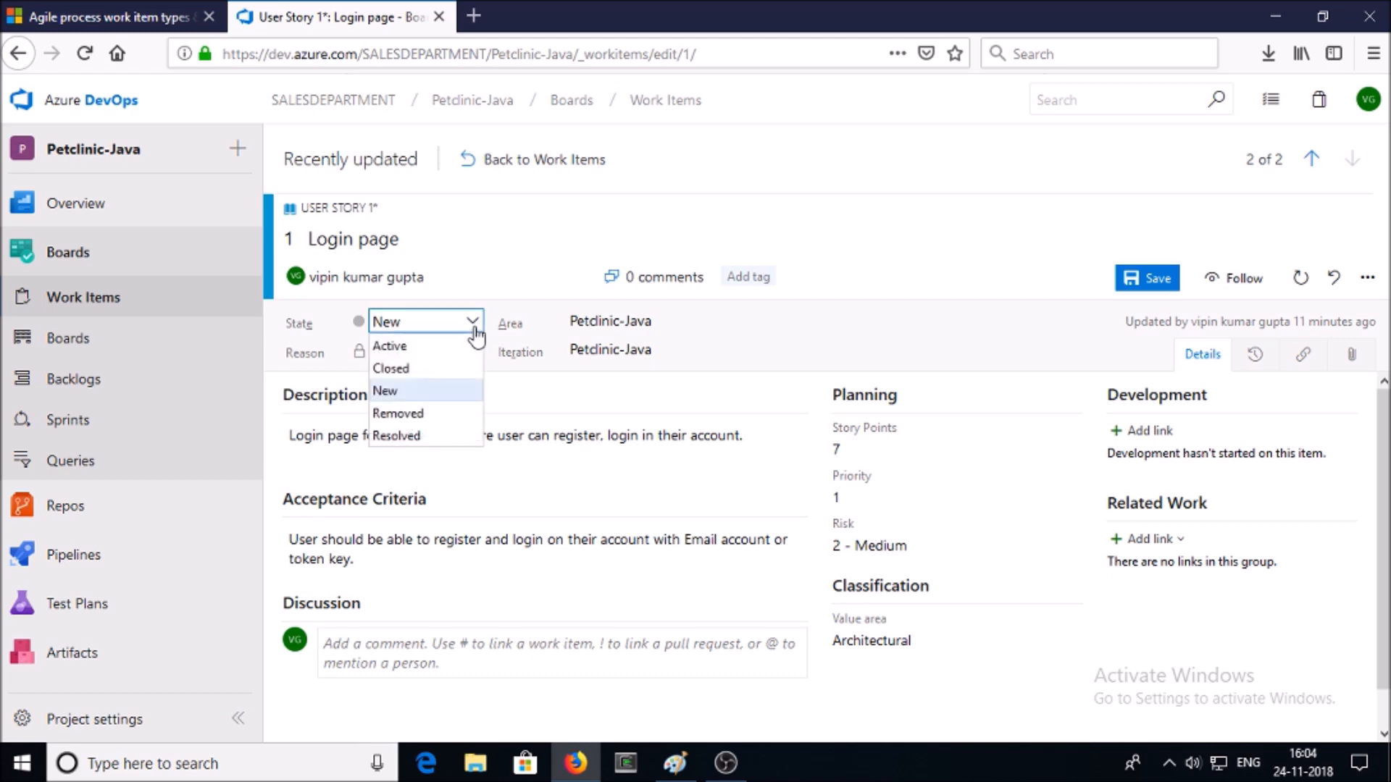
pyautogui.click(425, 349)
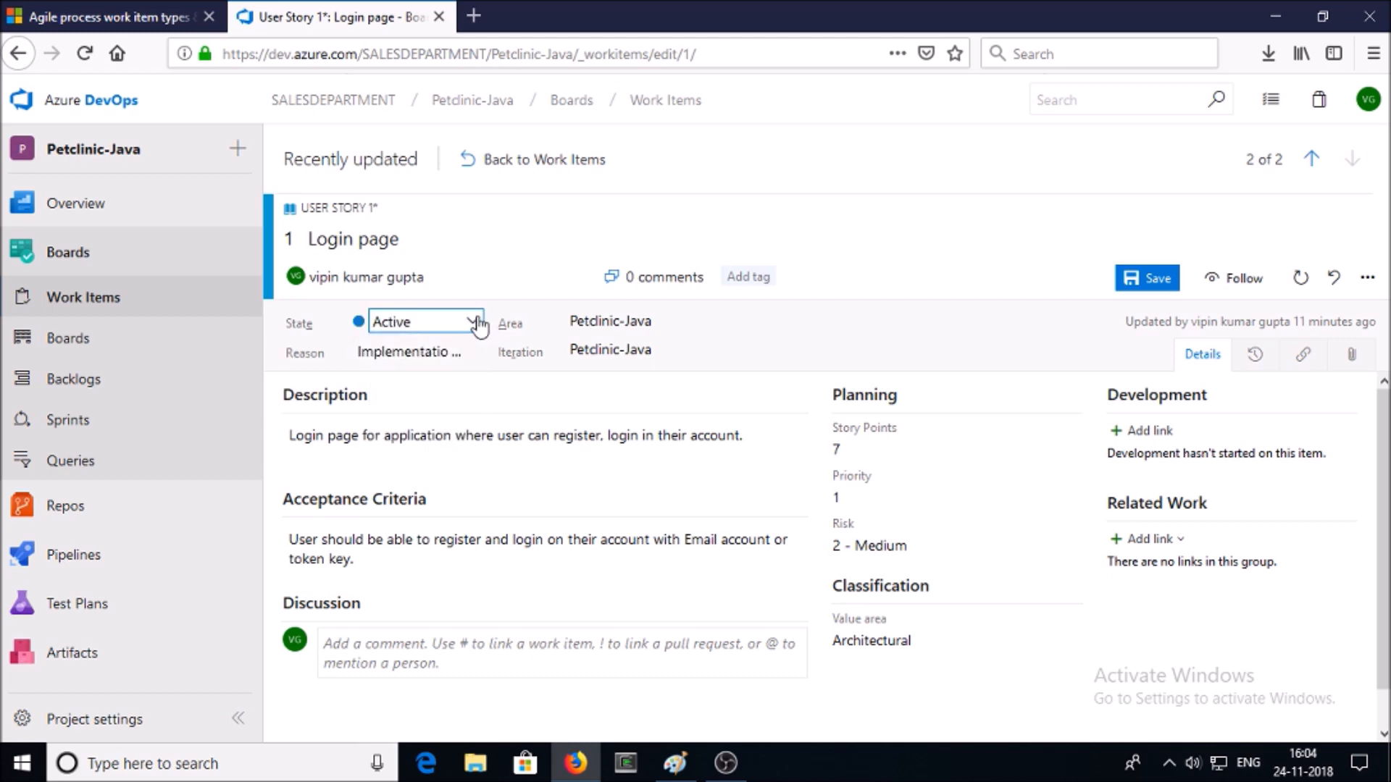
pyautogui.click(478, 323)
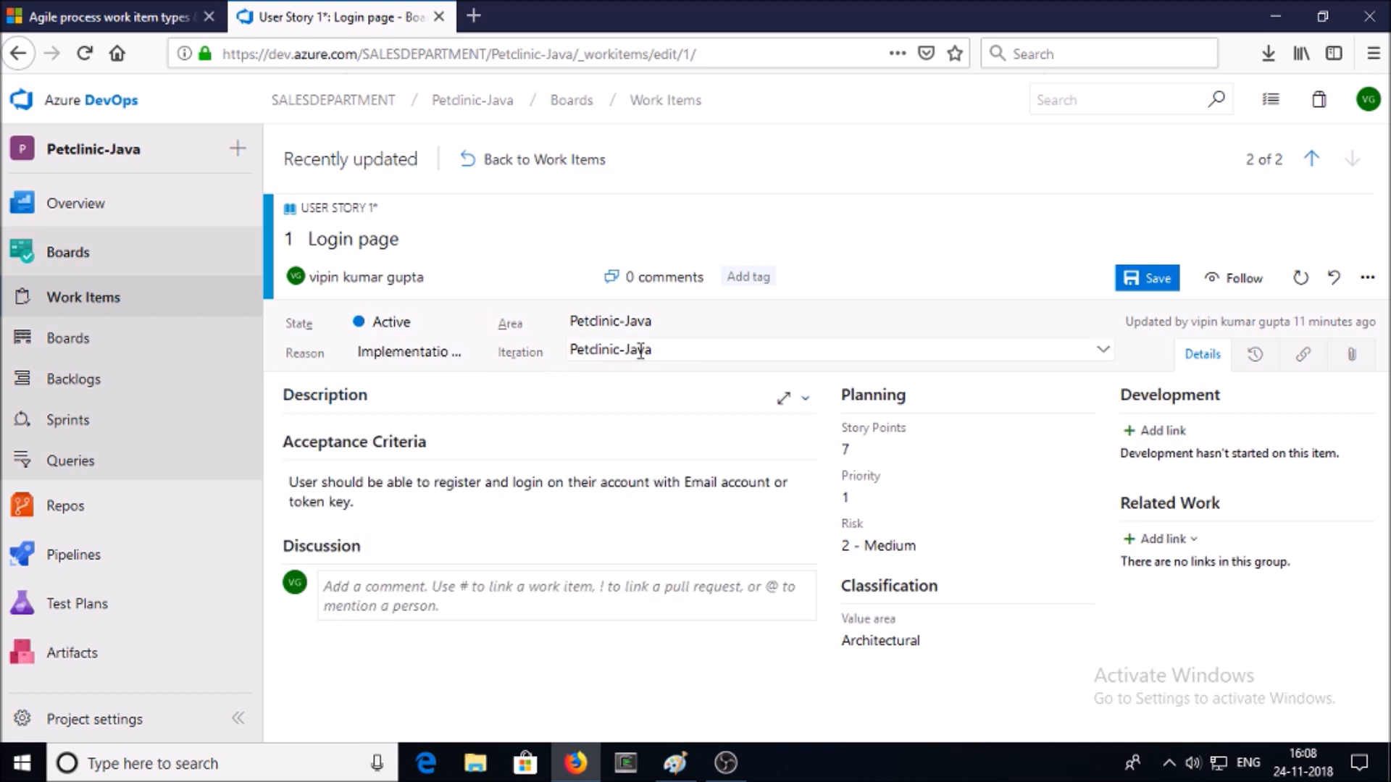
pyautogui.click(640, 352)
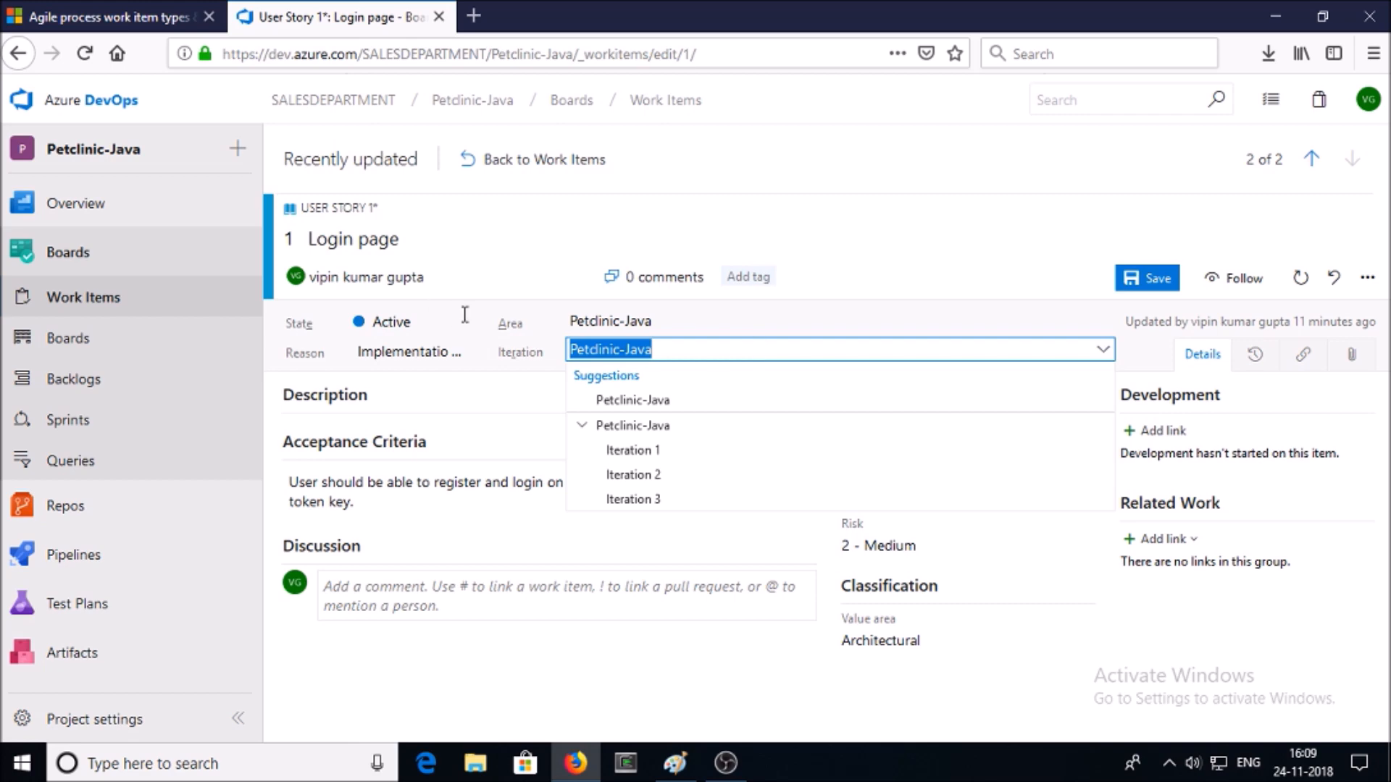
pyautogui.click(681, 454)
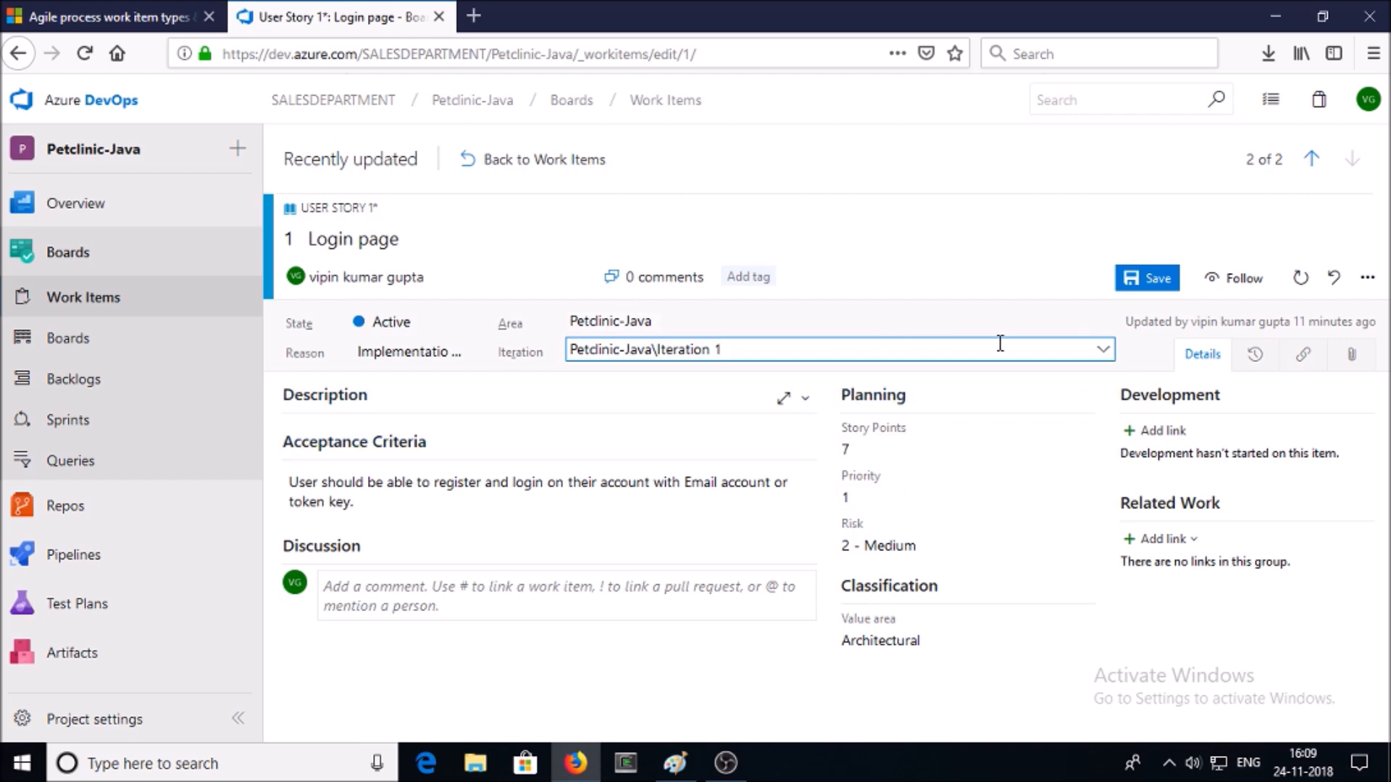
pyautogui.click(1164, 284)
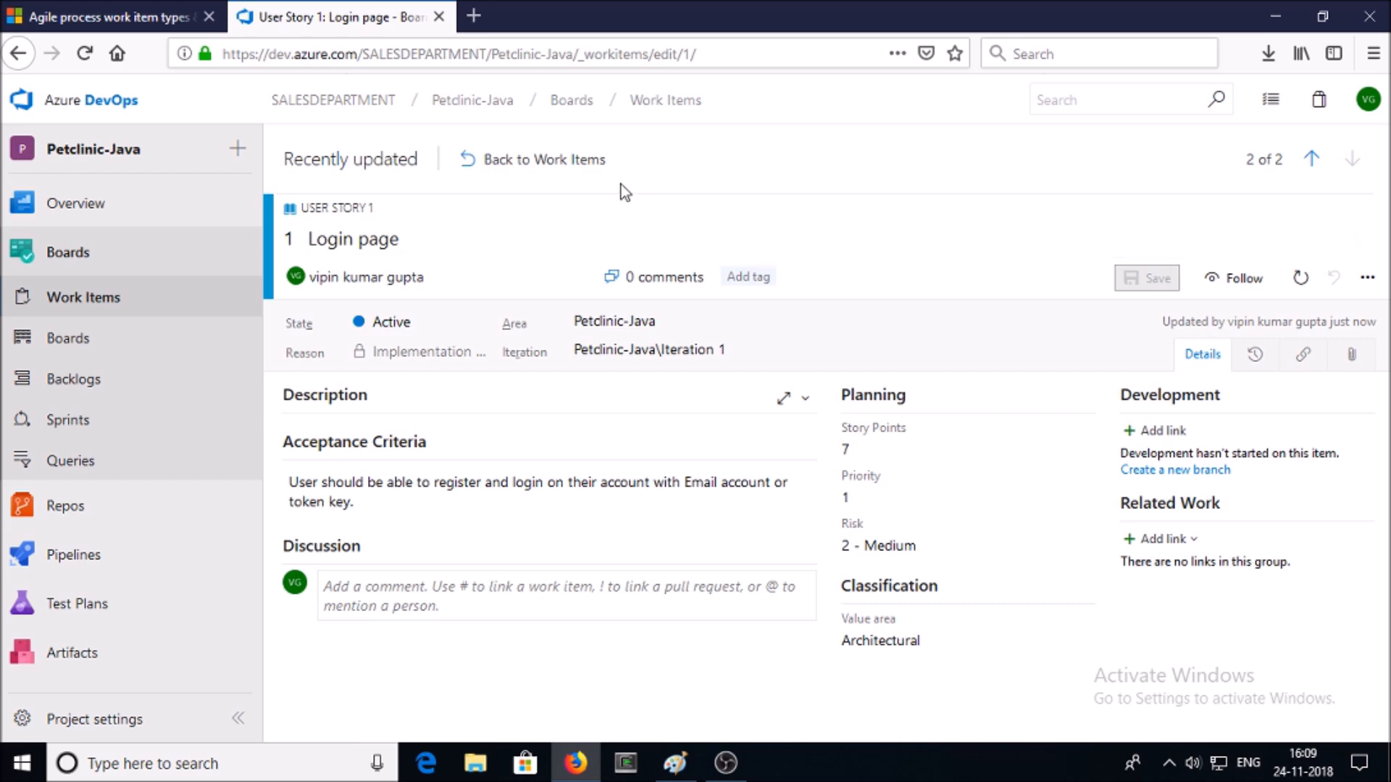
# Open the Home page story from the recently updated work items and assign it to the project's only listed user.
pyautogui.click(562, 172)
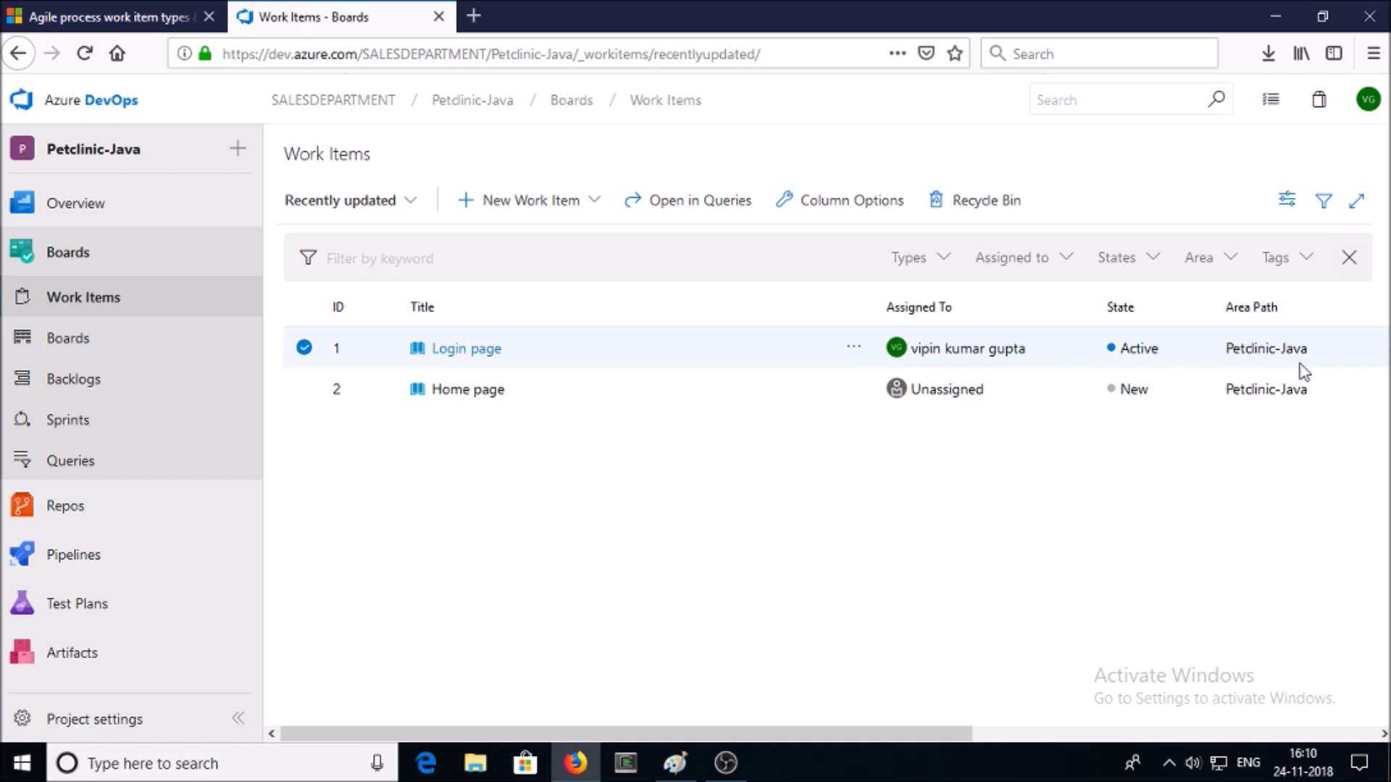
pyautogui.click(425, 351)
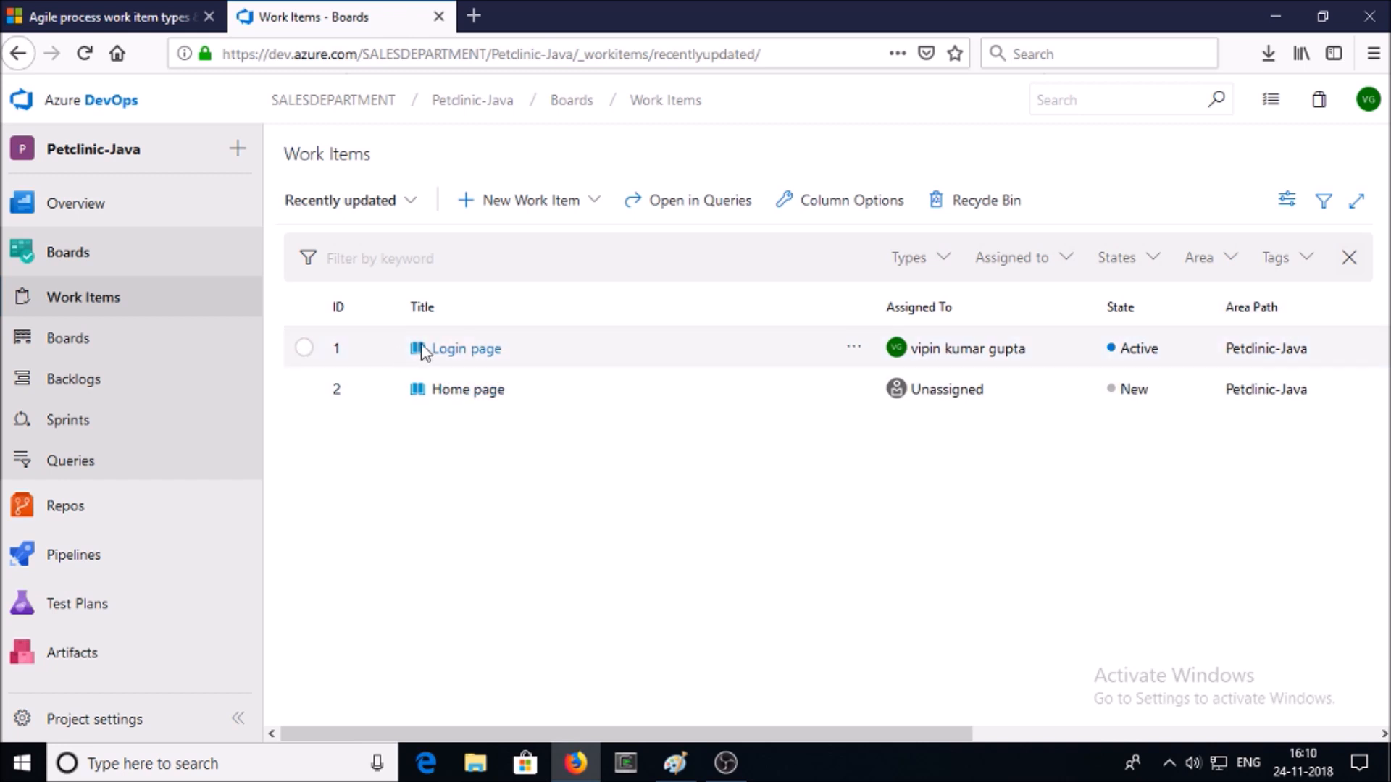
pyautogui.click(302, 389)
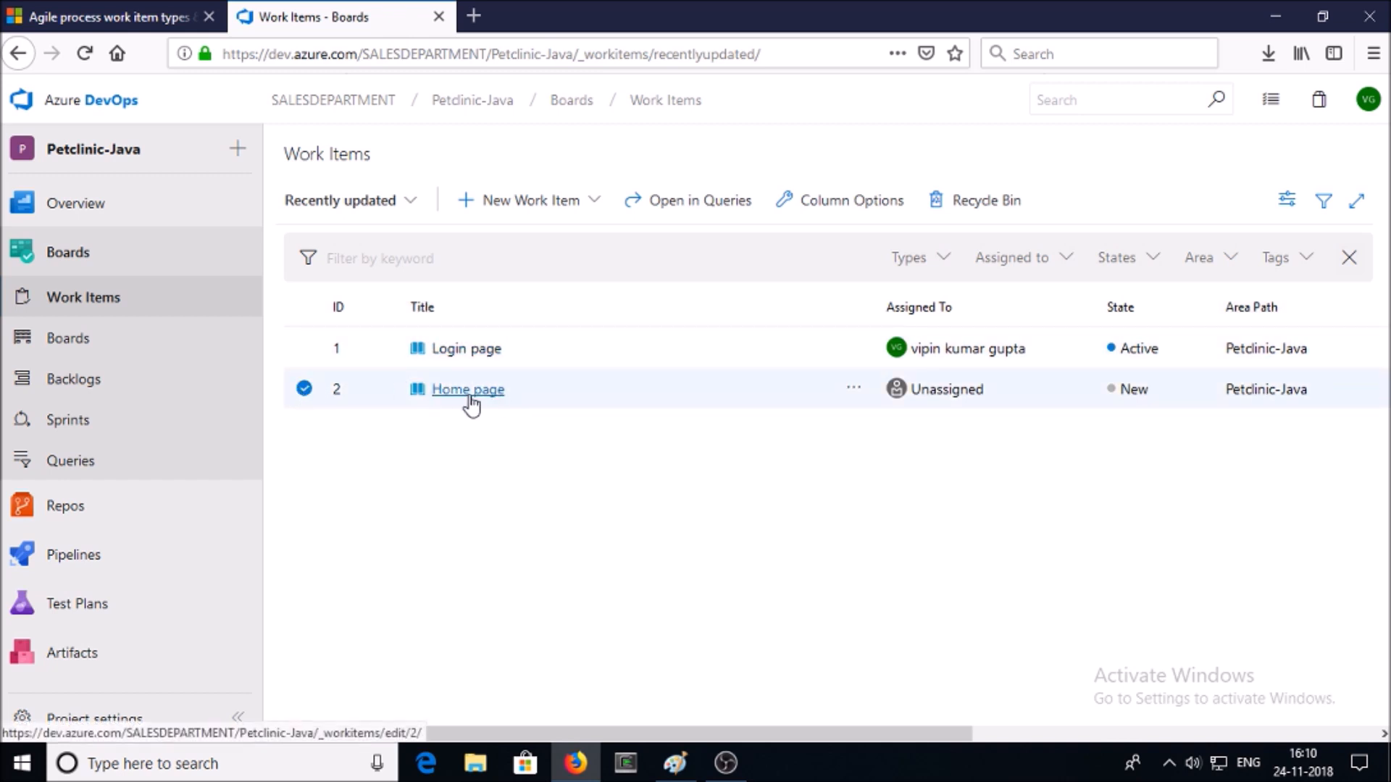
pyautogui.click(469, 394)
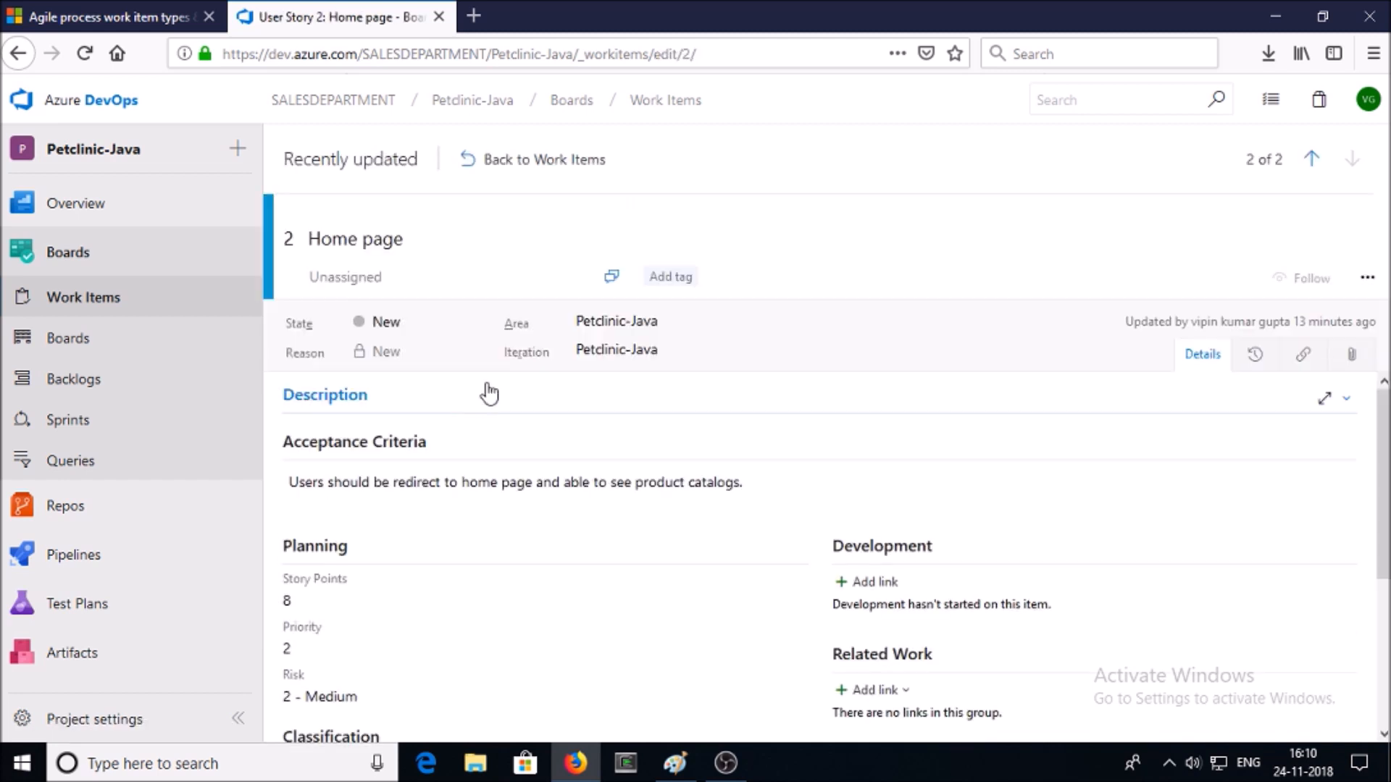
pyautogui.click(438, 279)
pyautogui.click(497, 310)
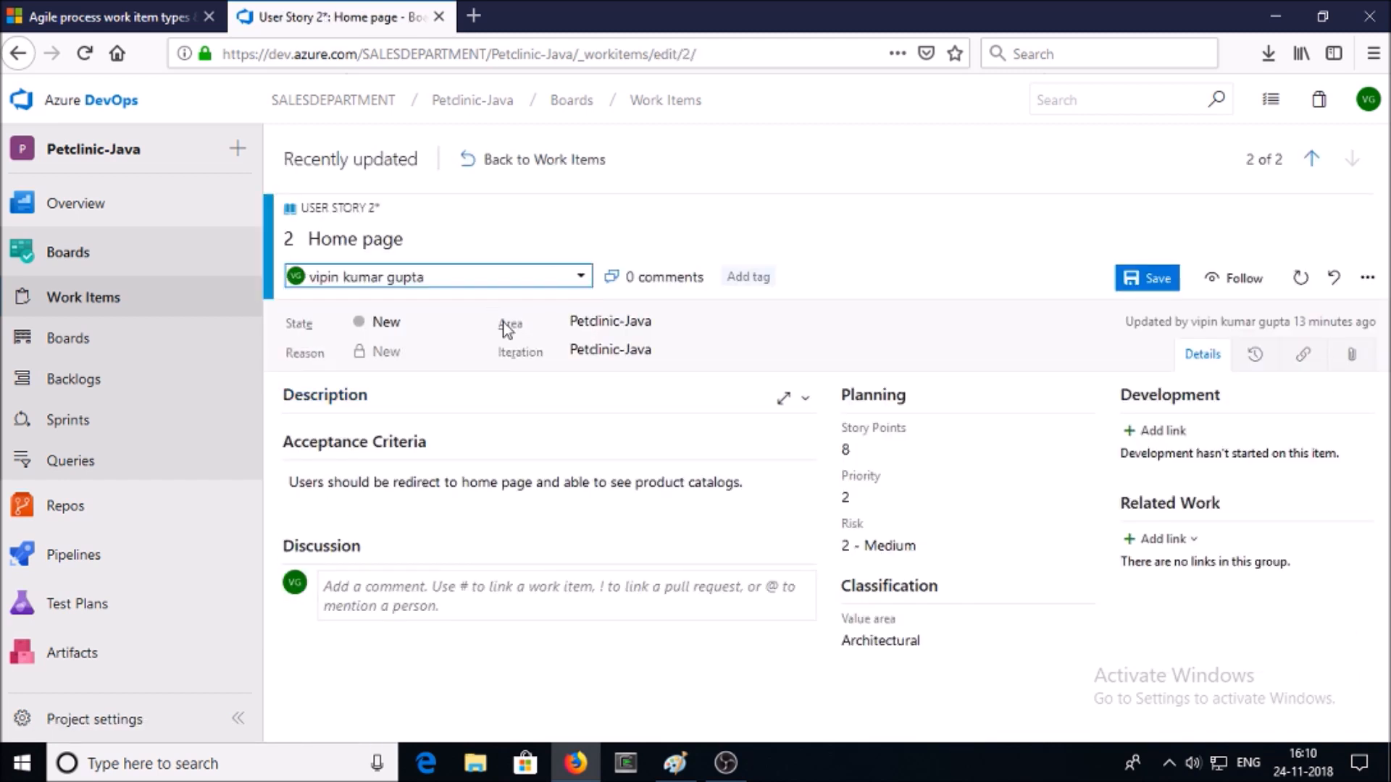
# Set the Home page story's state to Active with reason Implementation started, and its iteration to Petclinic-Java\Iteration 2.
pyautogui.click(474, 324)
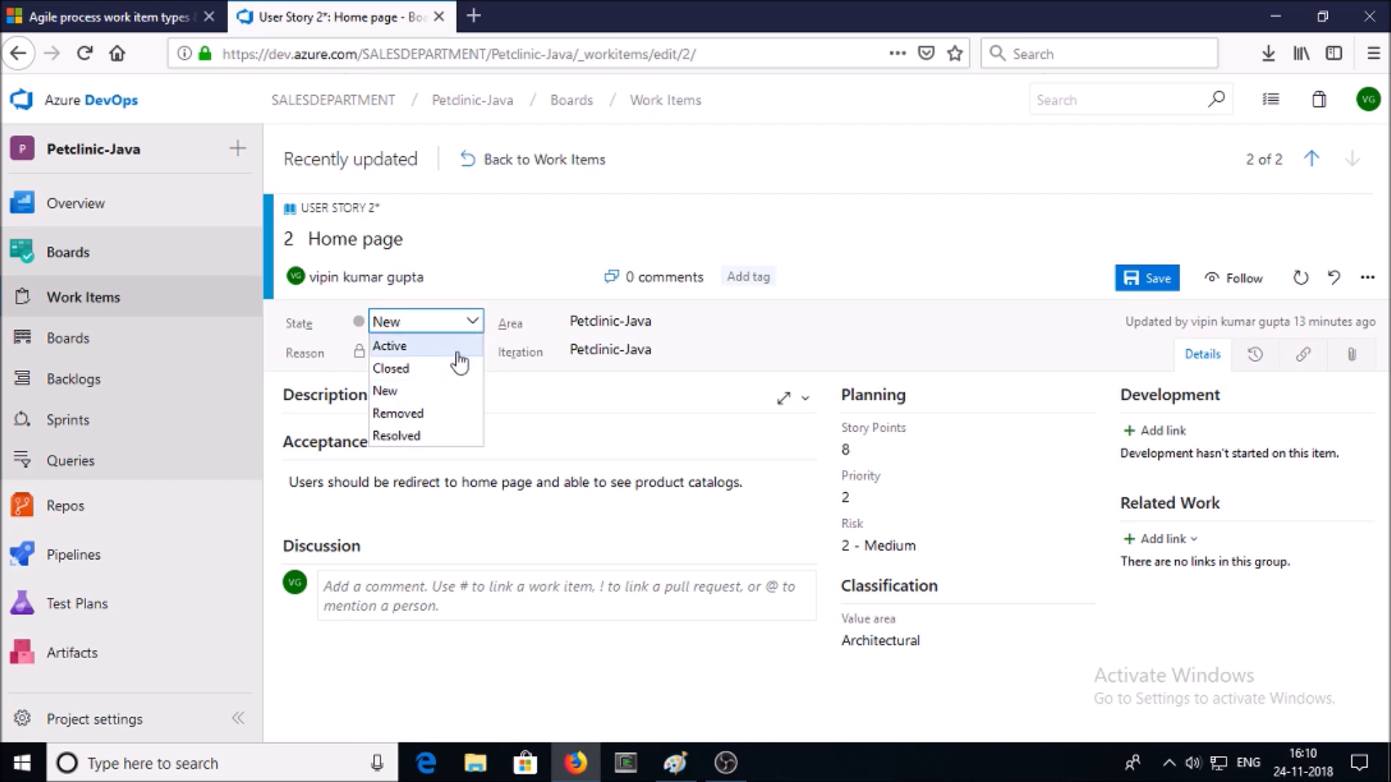
pyautogui.click(456, 349)
pyautogui.click(475, 351)
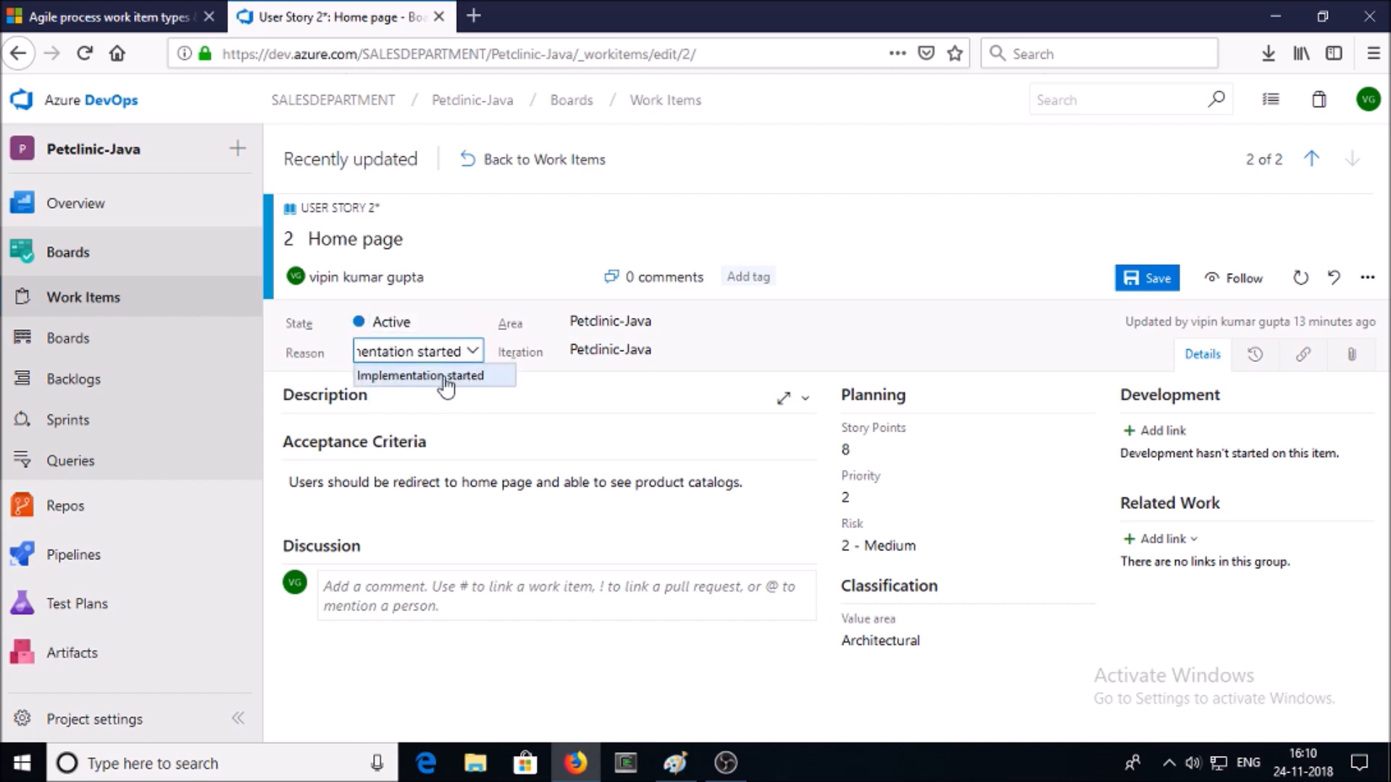
pyautogui.click(444, 377)
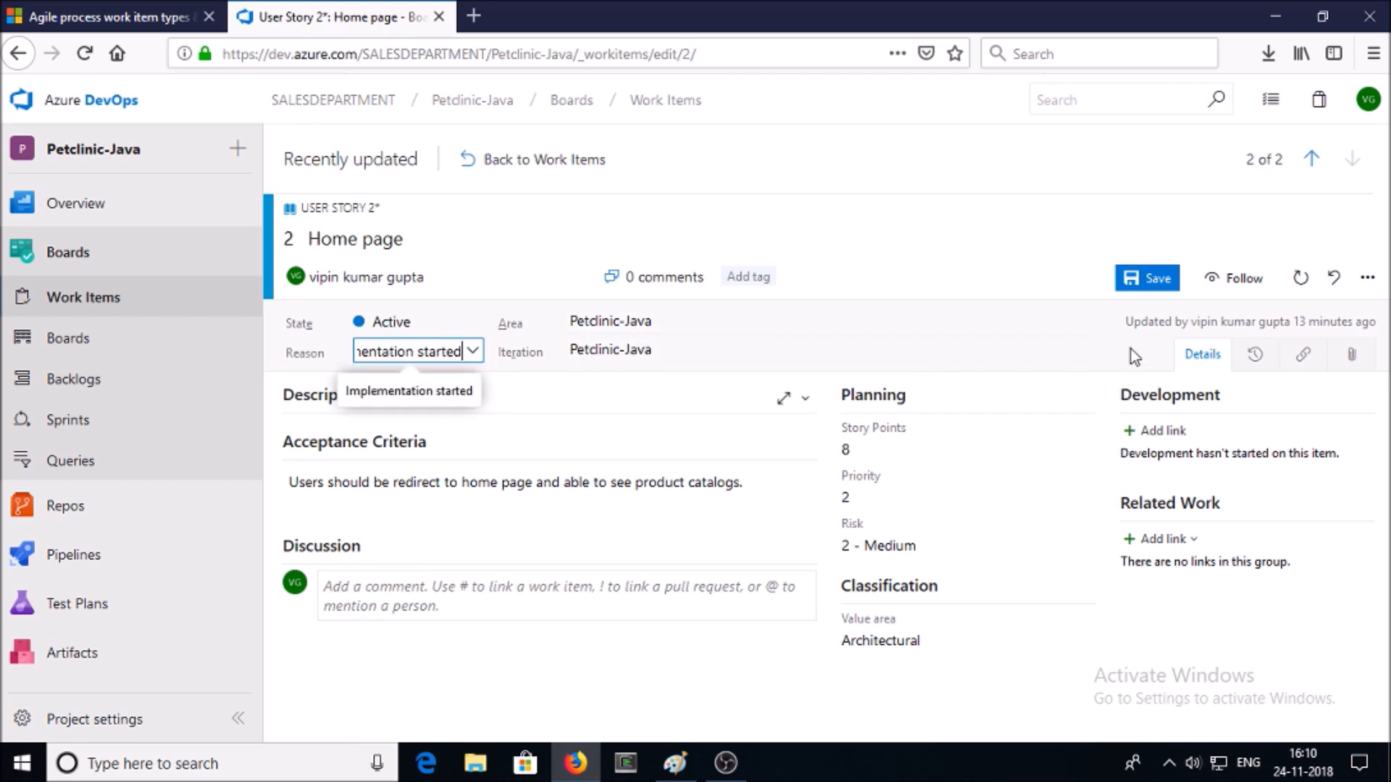
pyautogui.click(1103, 350)
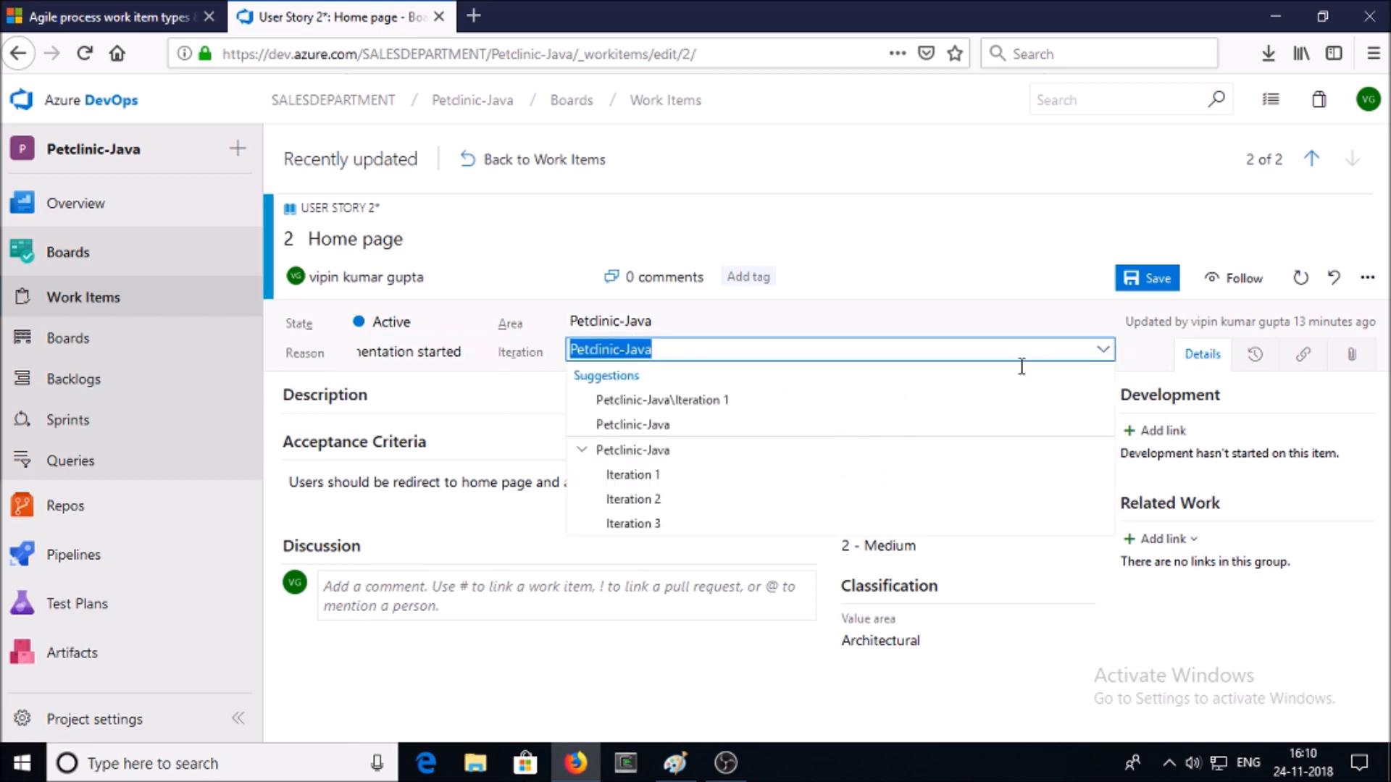
pyautogui.click(693, 500)
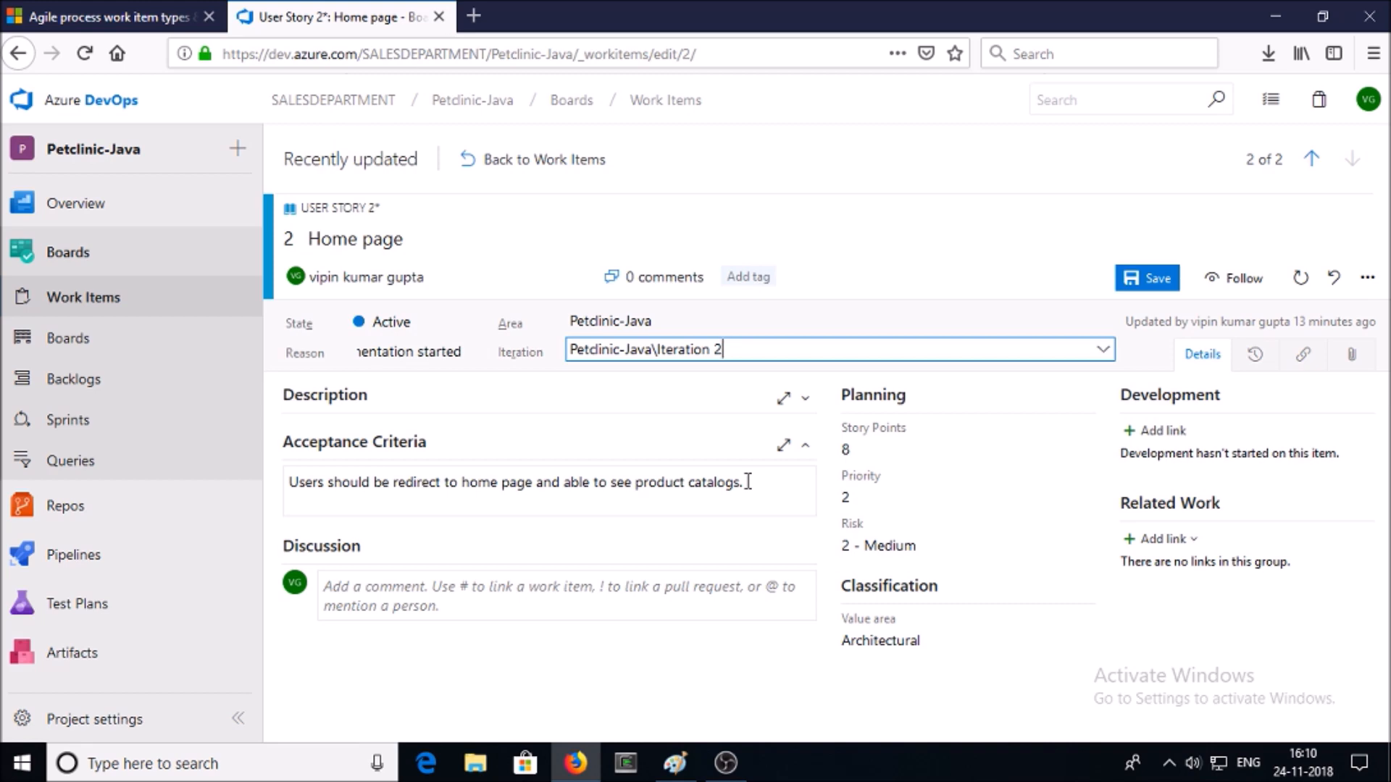
# Add the discussion comment "Had discuss with DB team to store DB object in HA." to the Home page story and save it.
pyautogui.click(540, 594)
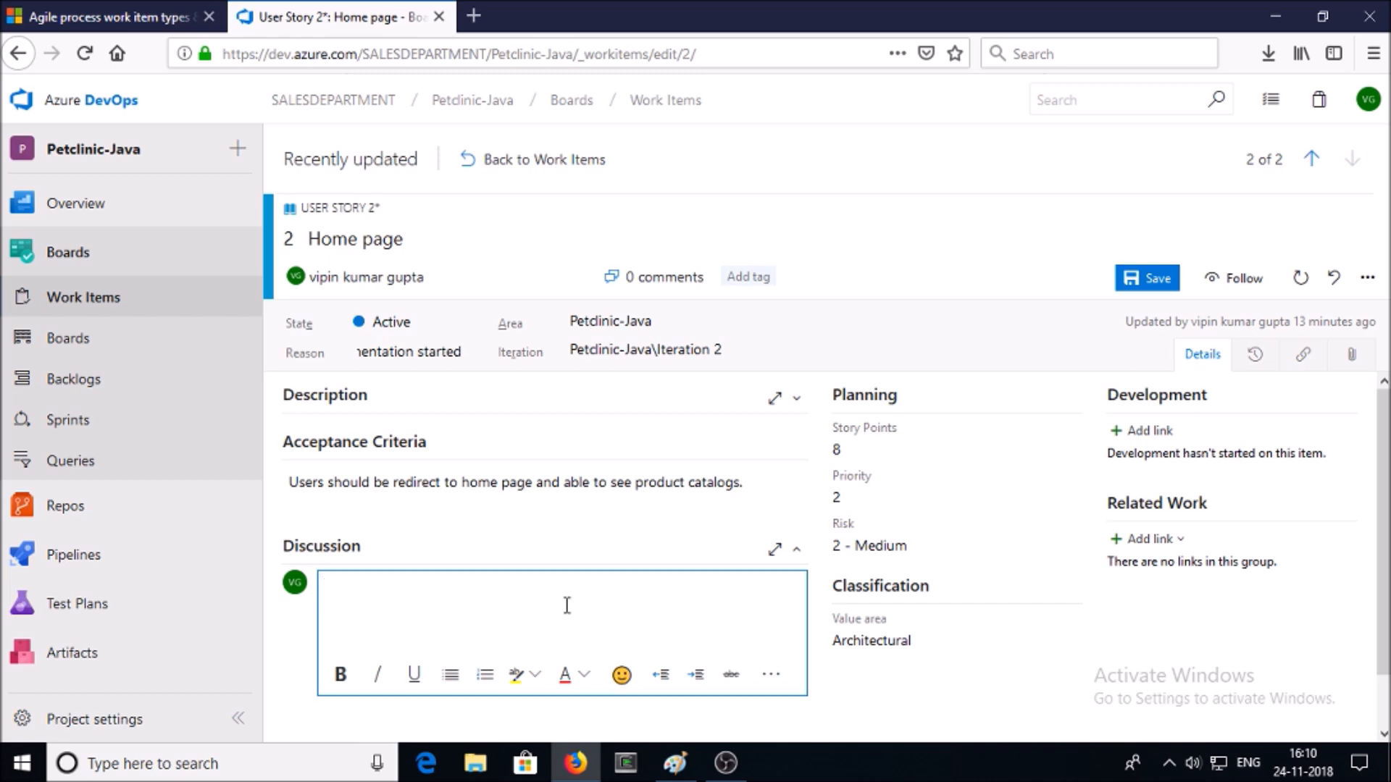
pyautogui.write('Had discuss with DB team to store DB object in HA.')
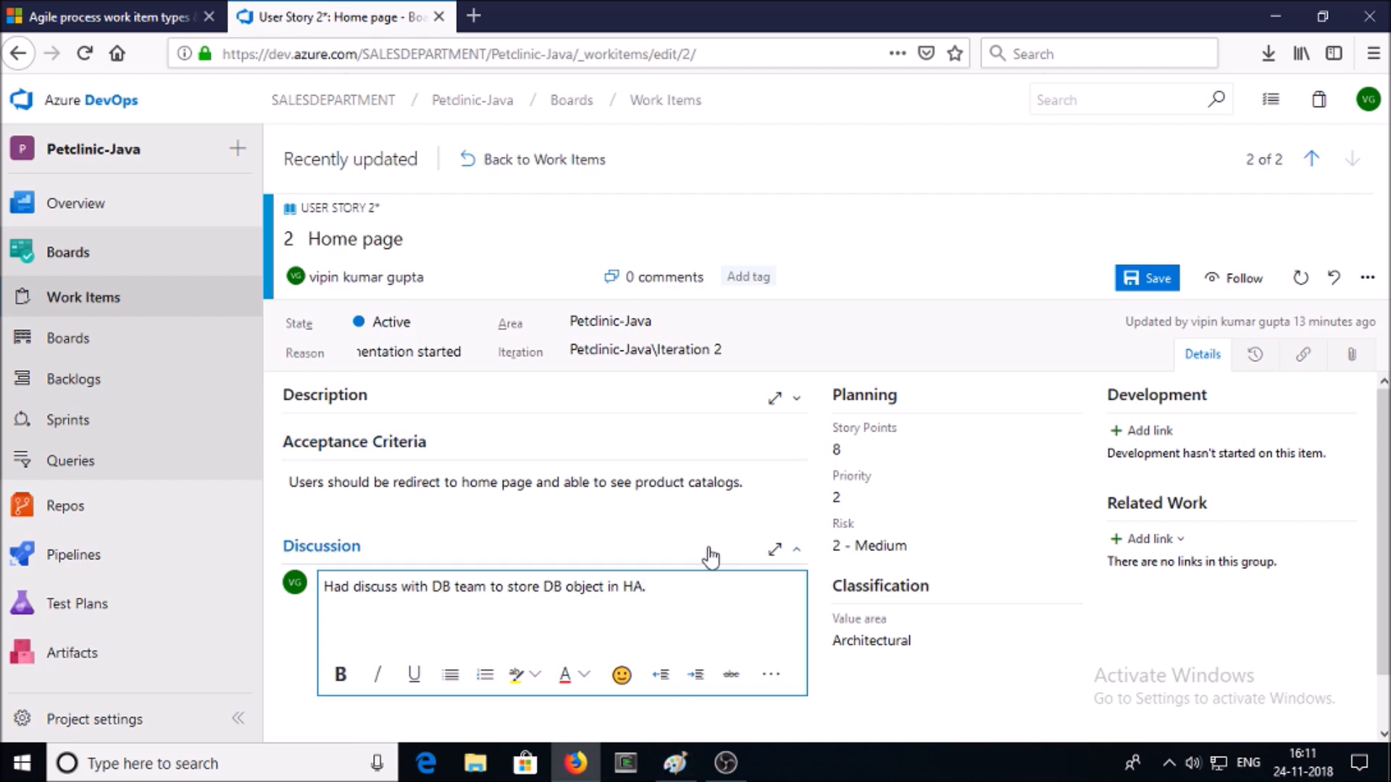
pyautogui.click(609, 585)
pyautogui.scroll(-1, 684, 586)
pyautogui.click(1169, 281)
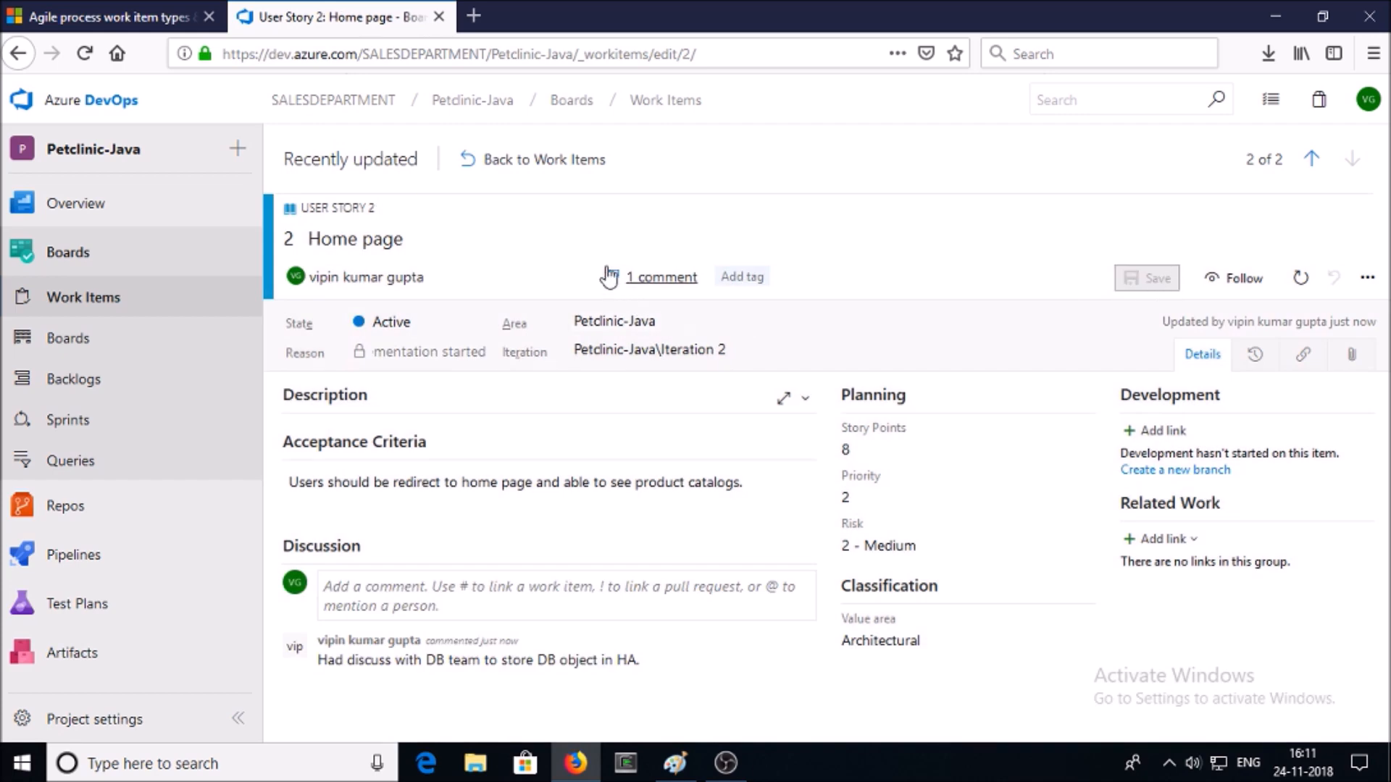
# Review both user stories in the work items list and in the team's stories backlog.
pyautogui.click(561, 181)
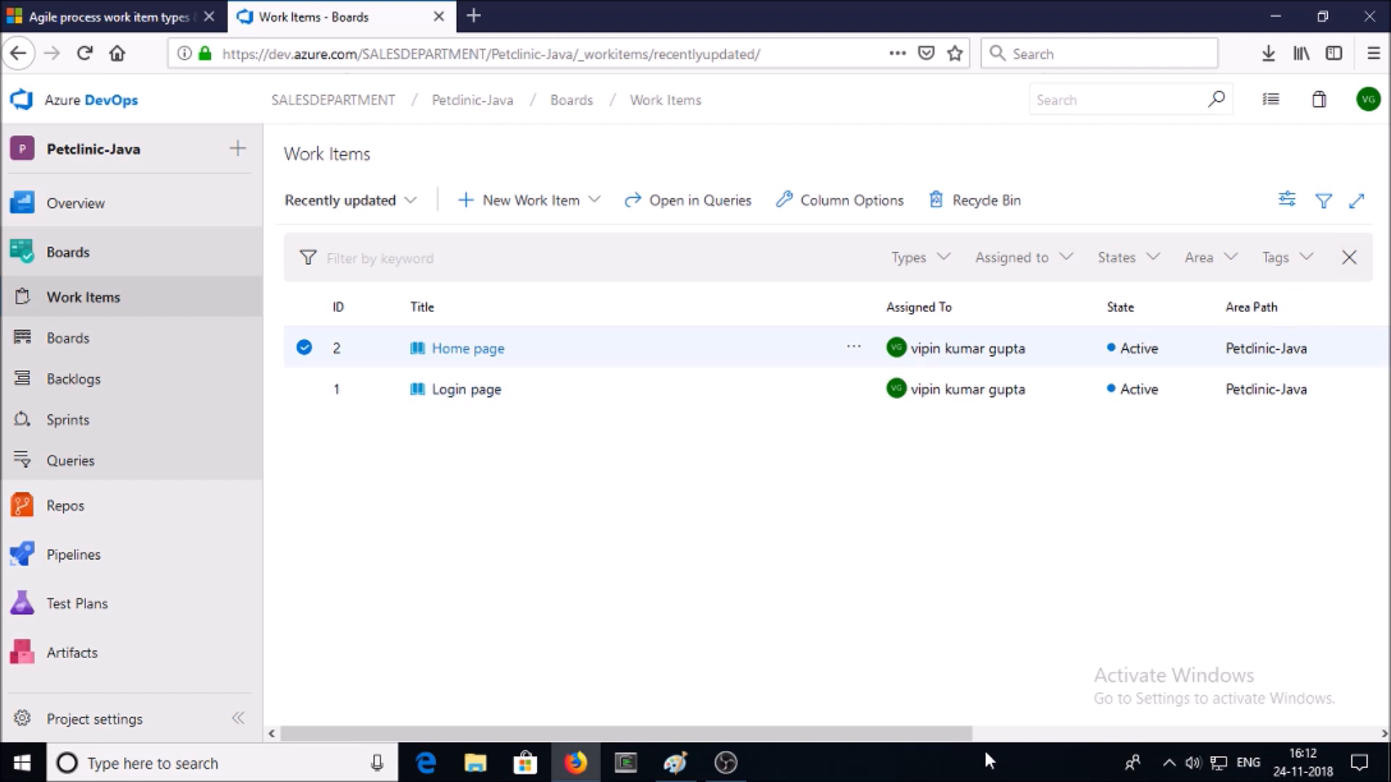
pyautogui.moveTo(963, 734); pyautogui.dragTo(1369, 734)
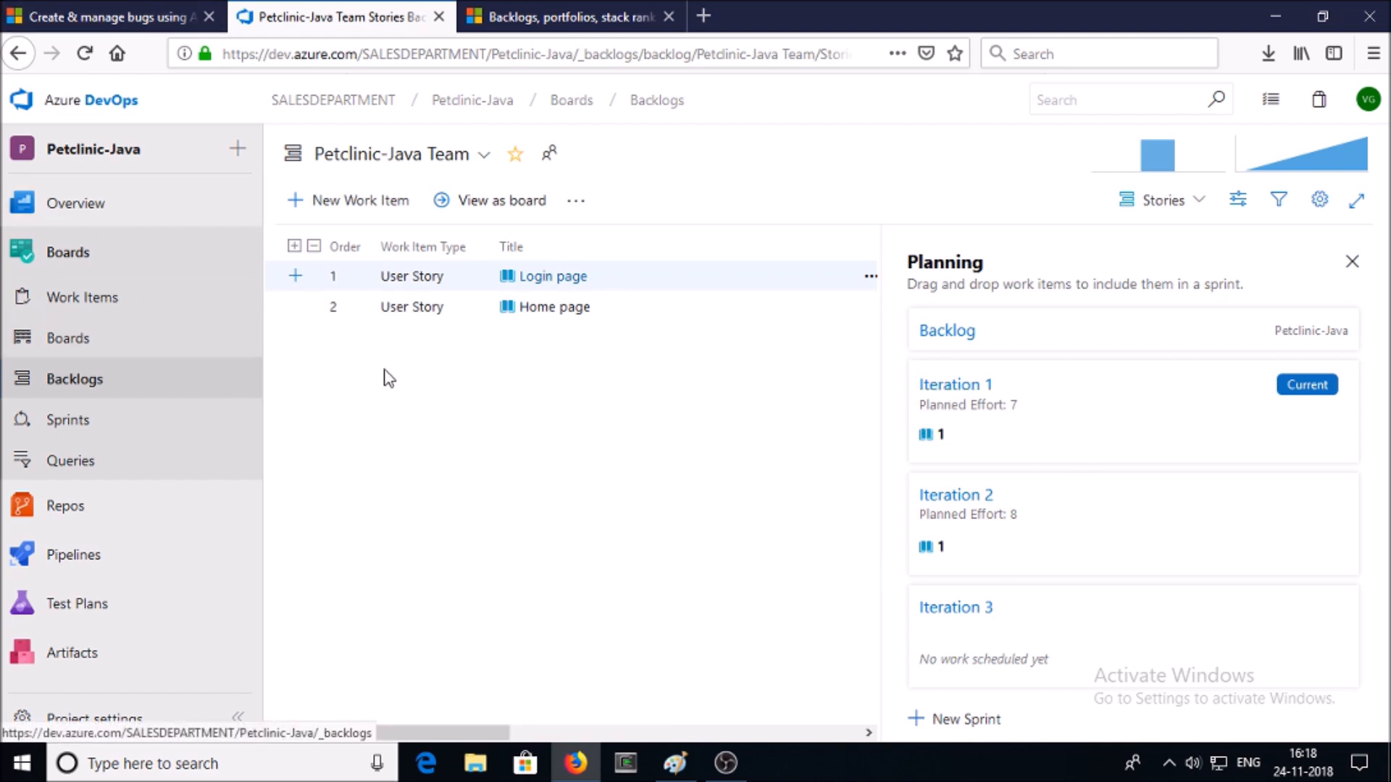
pyautogui.click(412, 310)
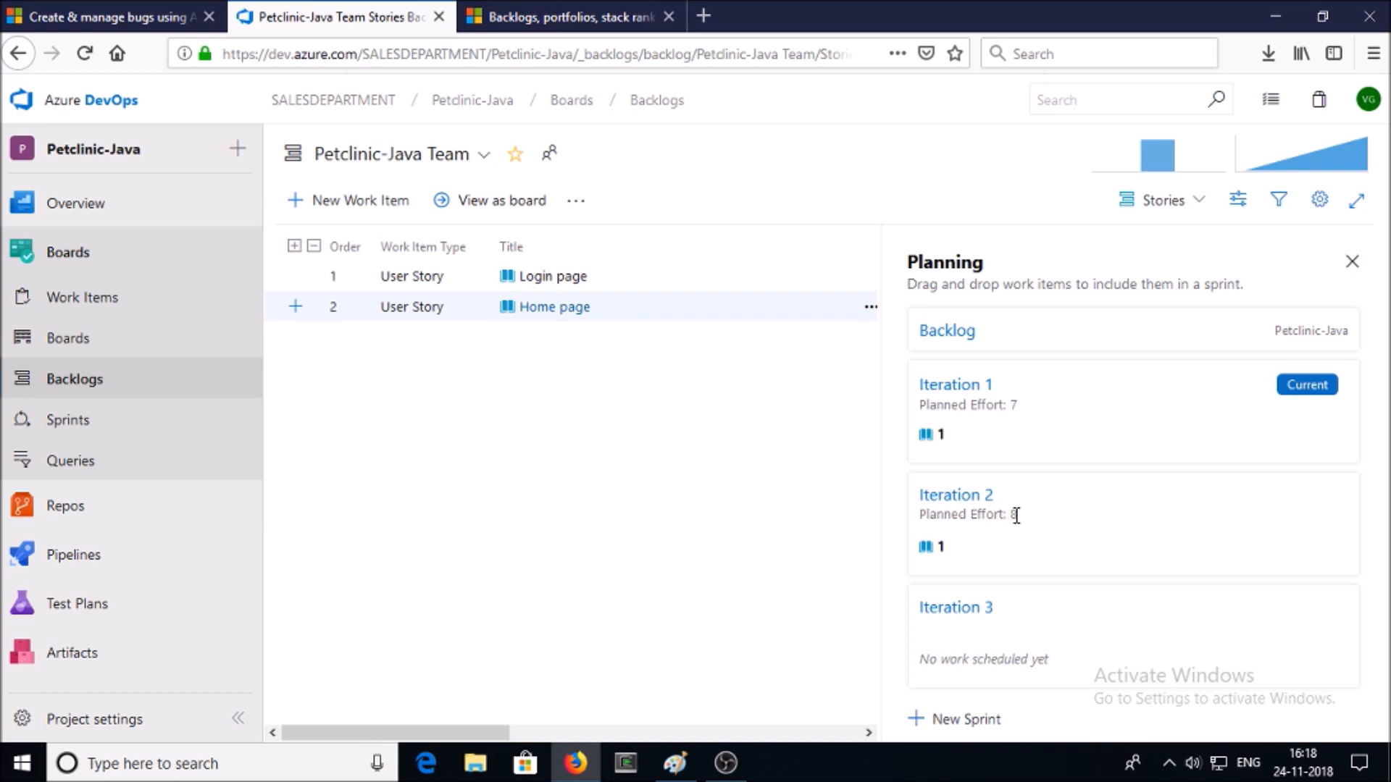
# View the sprint taskboard for Iteration 1 and switch it to Iteration 2.
pyautogui.click(112, 432)
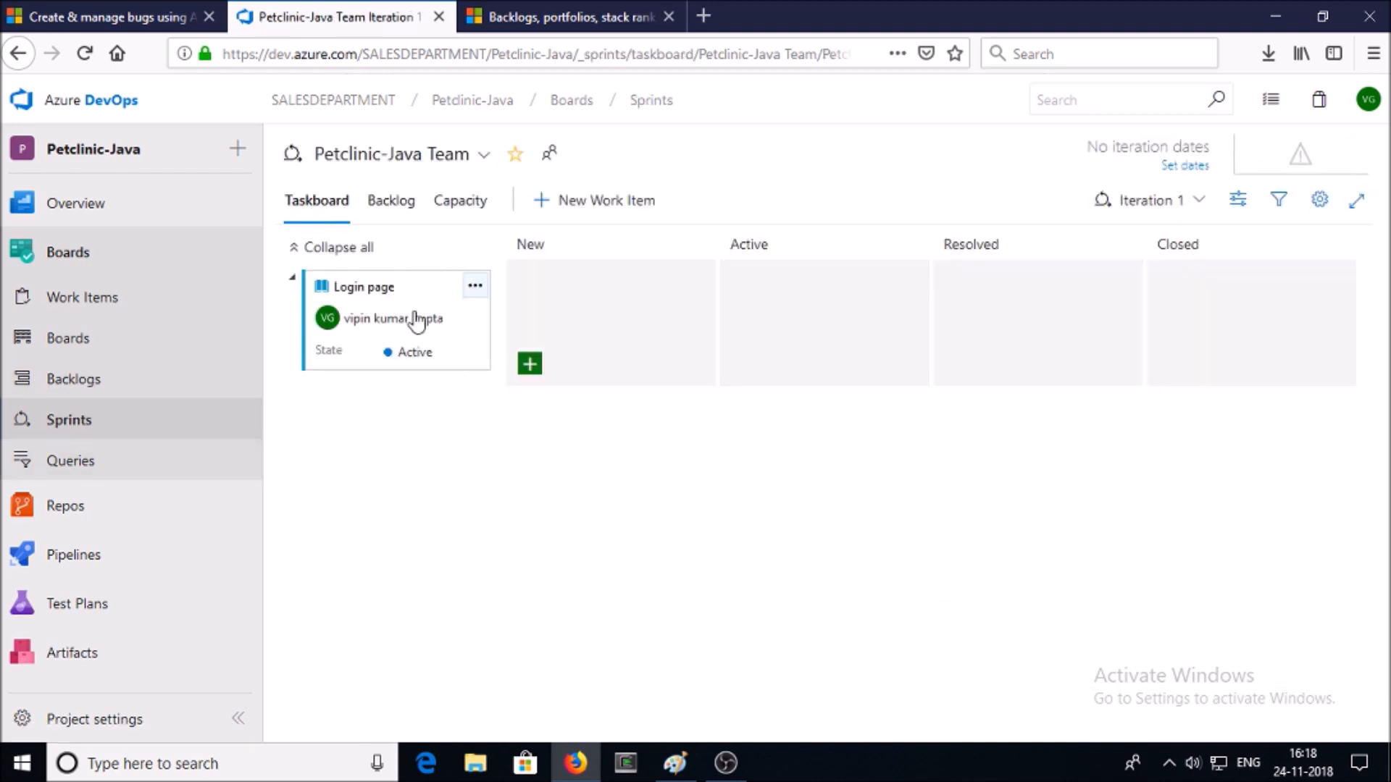
pyautogui.click(1196, 206)
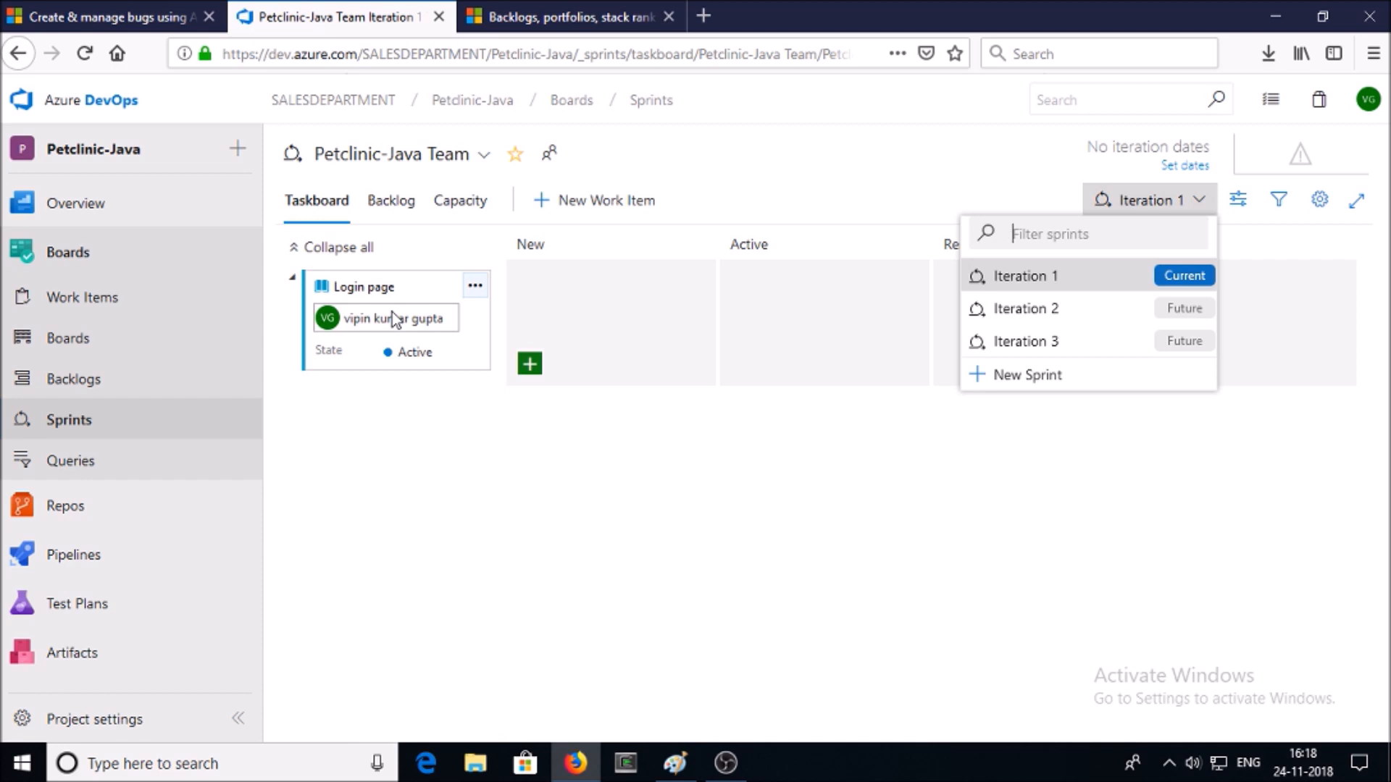
pyautogui.click(1198, 203)
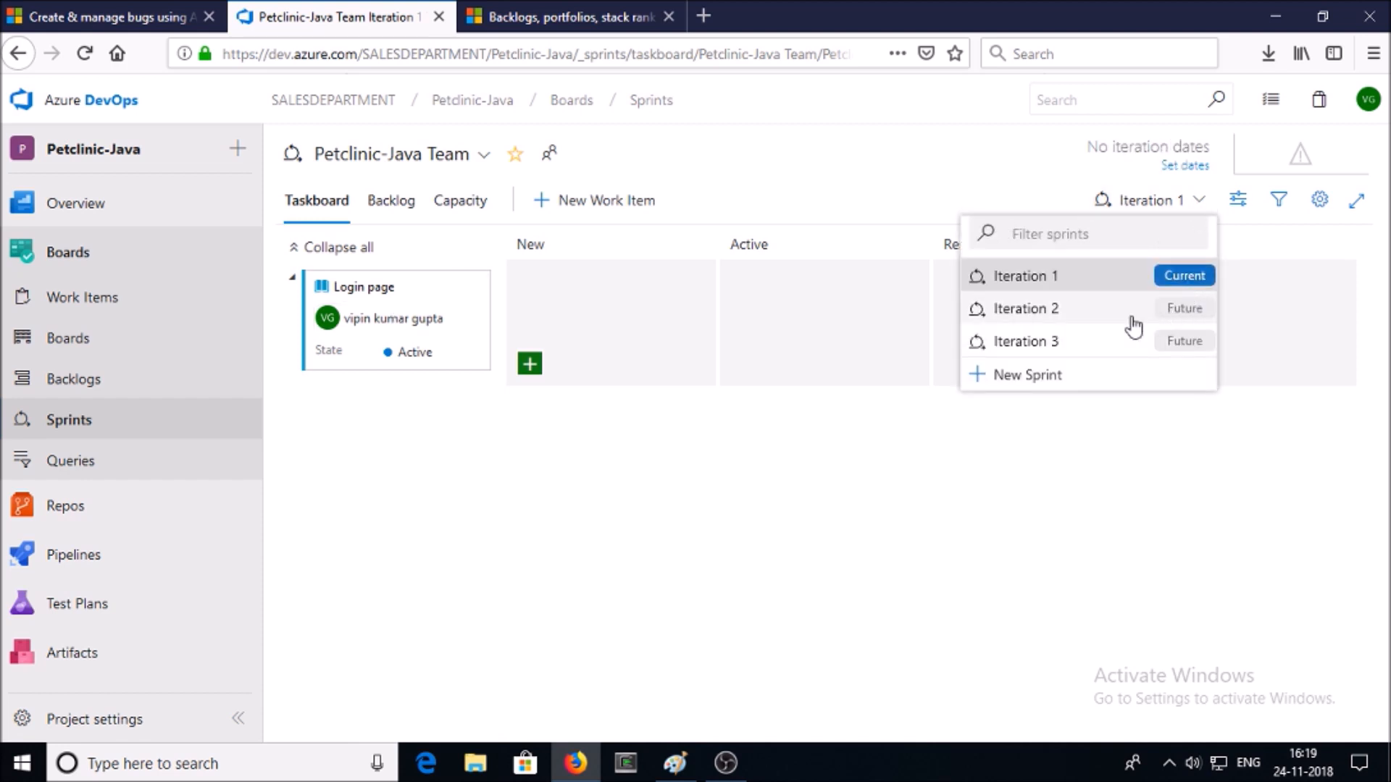
pyautogui.click(1083, 310)
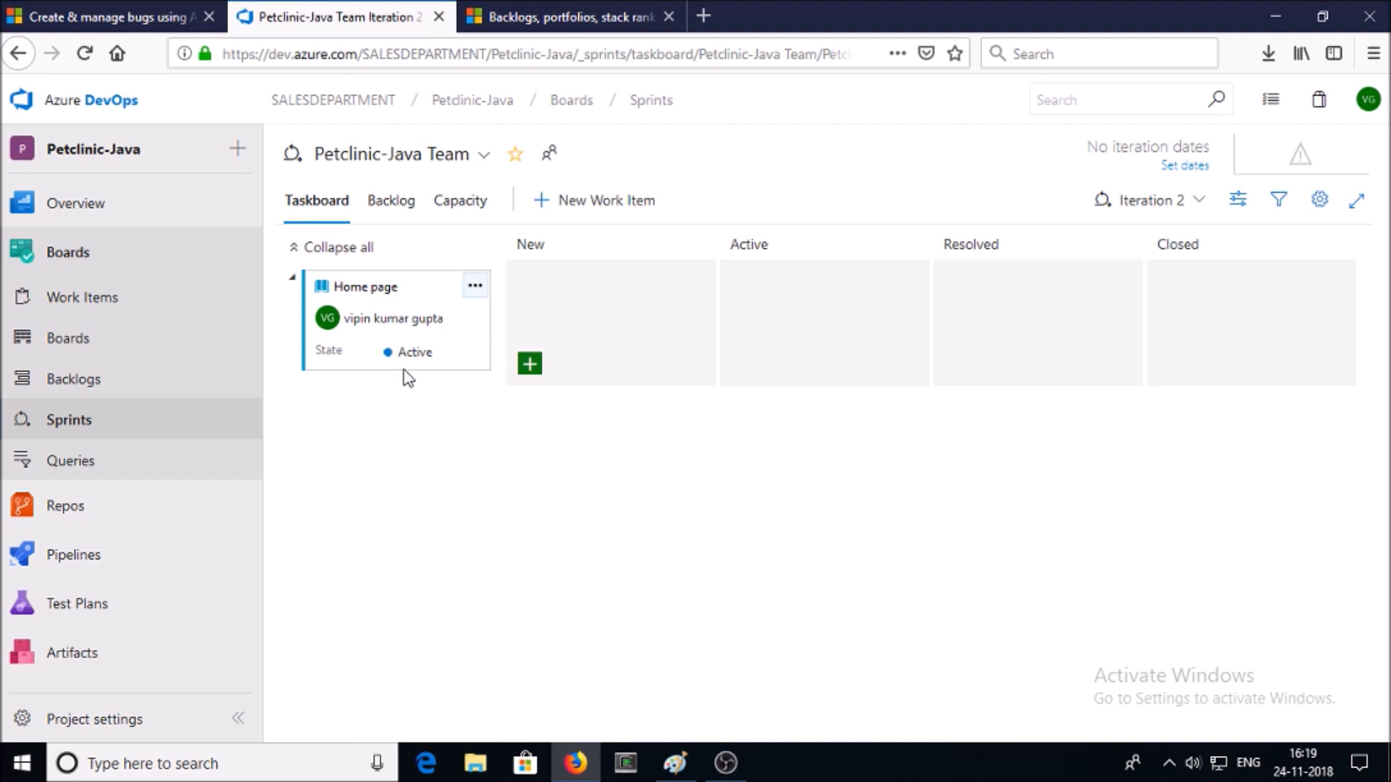
# Start a new work item query and set its first clause to Title Contains Words "login".
pyautogui.click(129, 467)
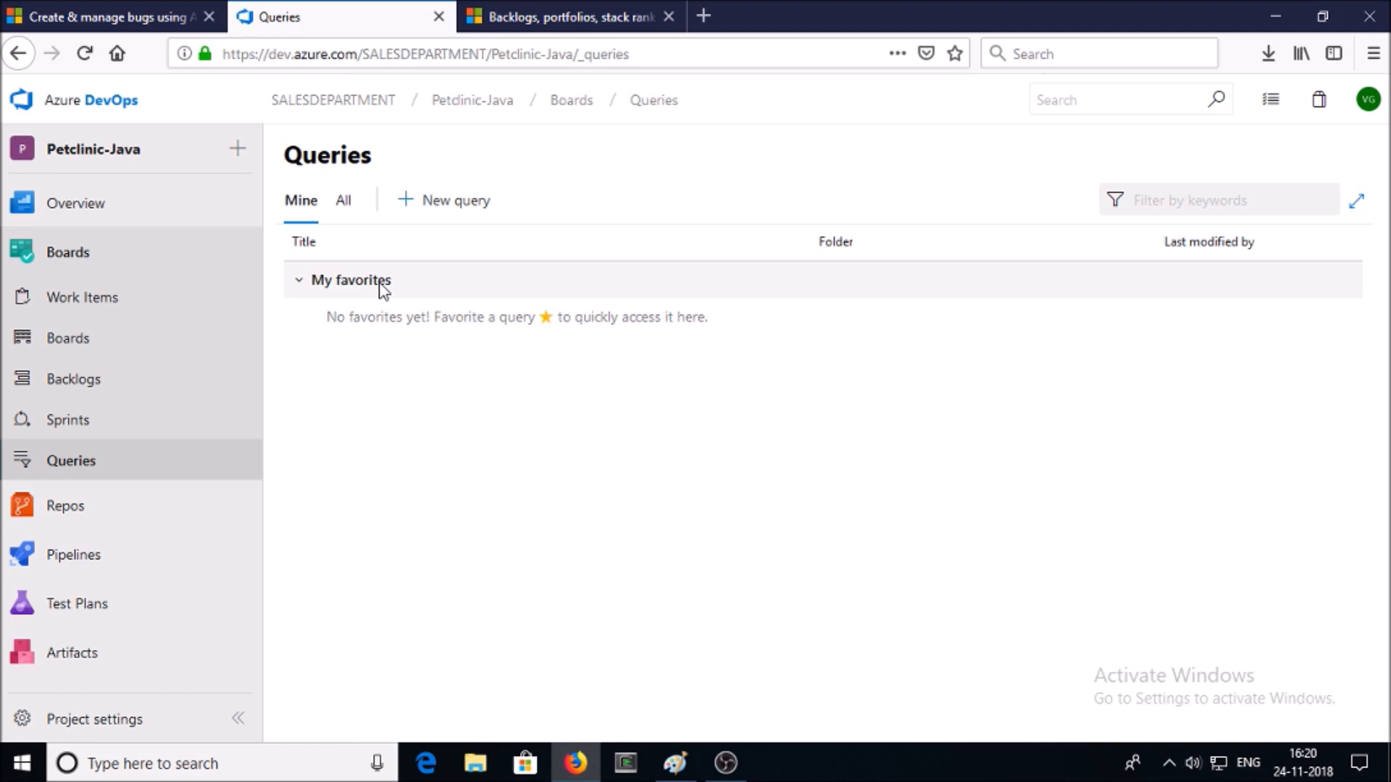
pyautogui.moveTo(161, 611)
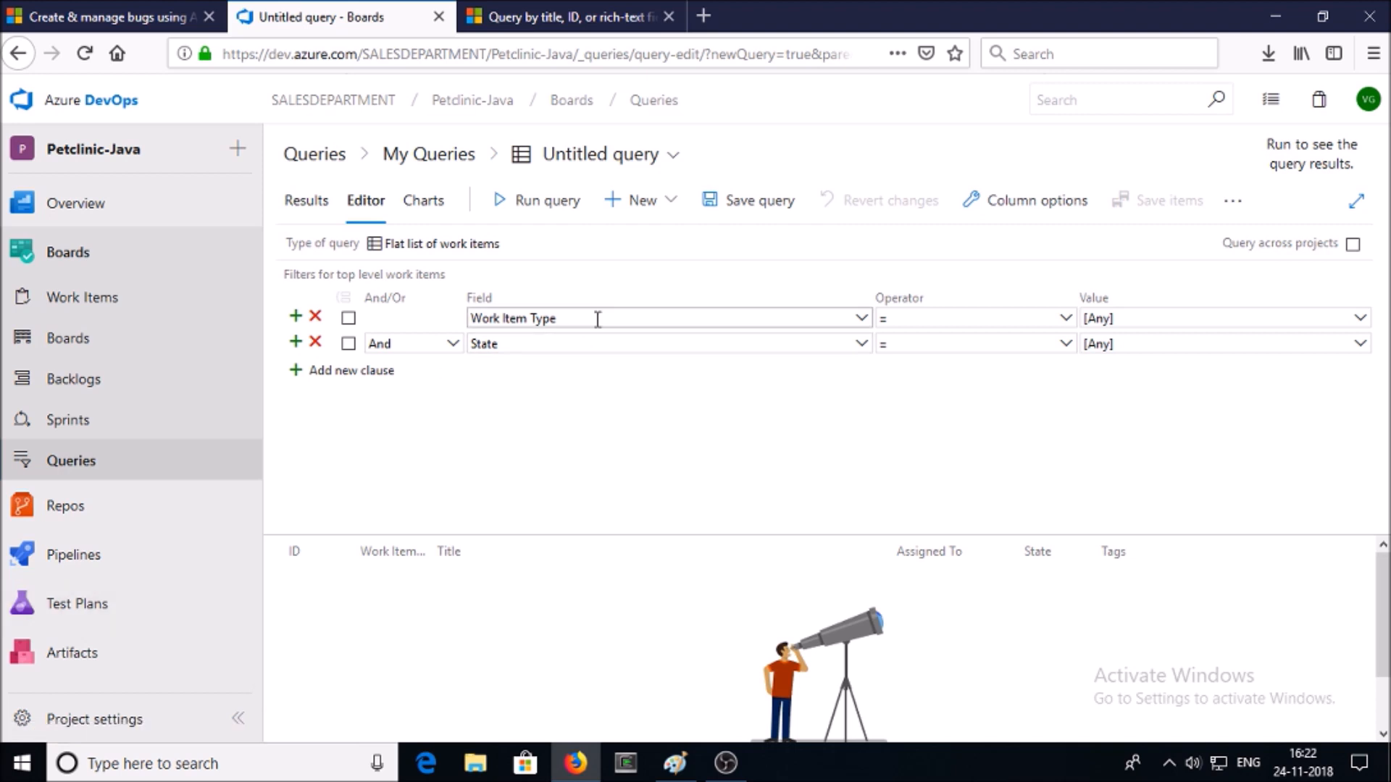
pyautogui.click(860, 318)
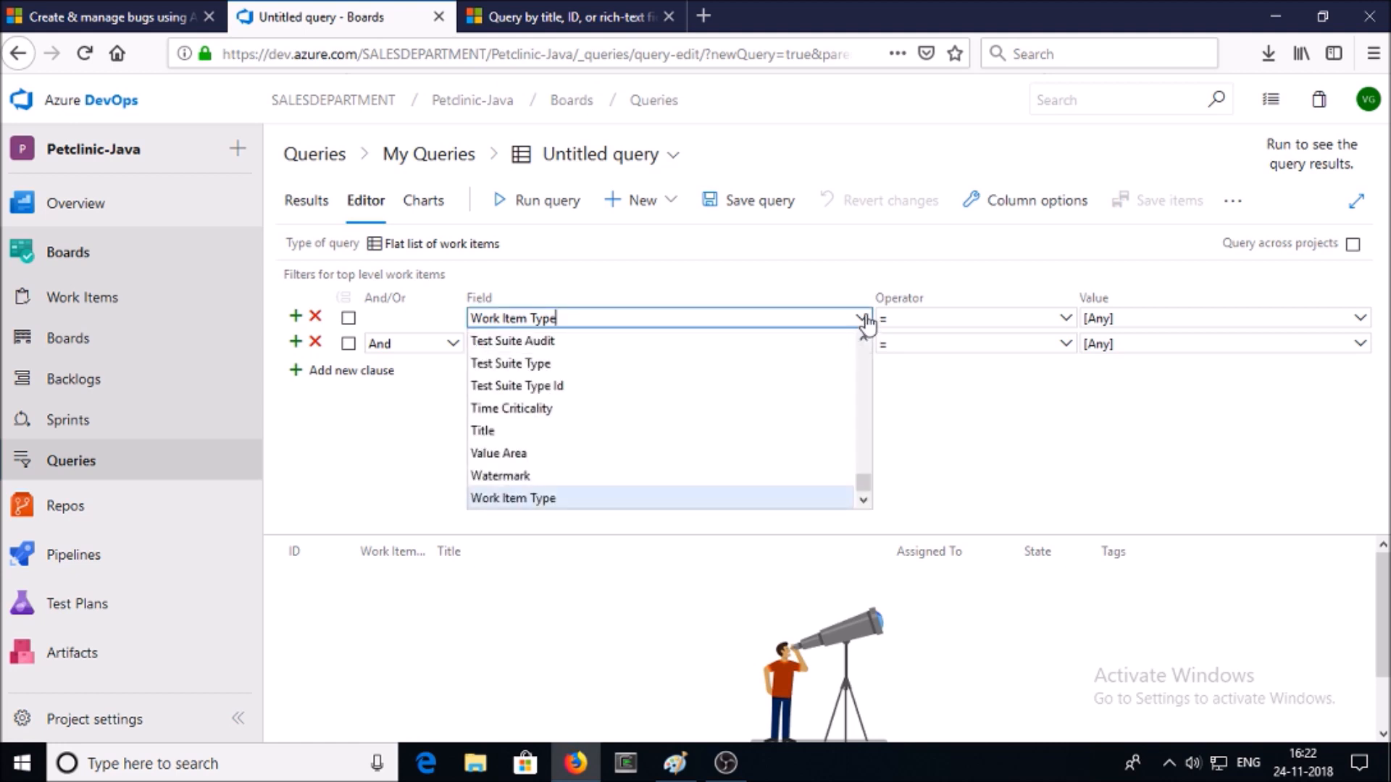
pyautogui.click(664, 433)
pyautogui.click(1087, 317)
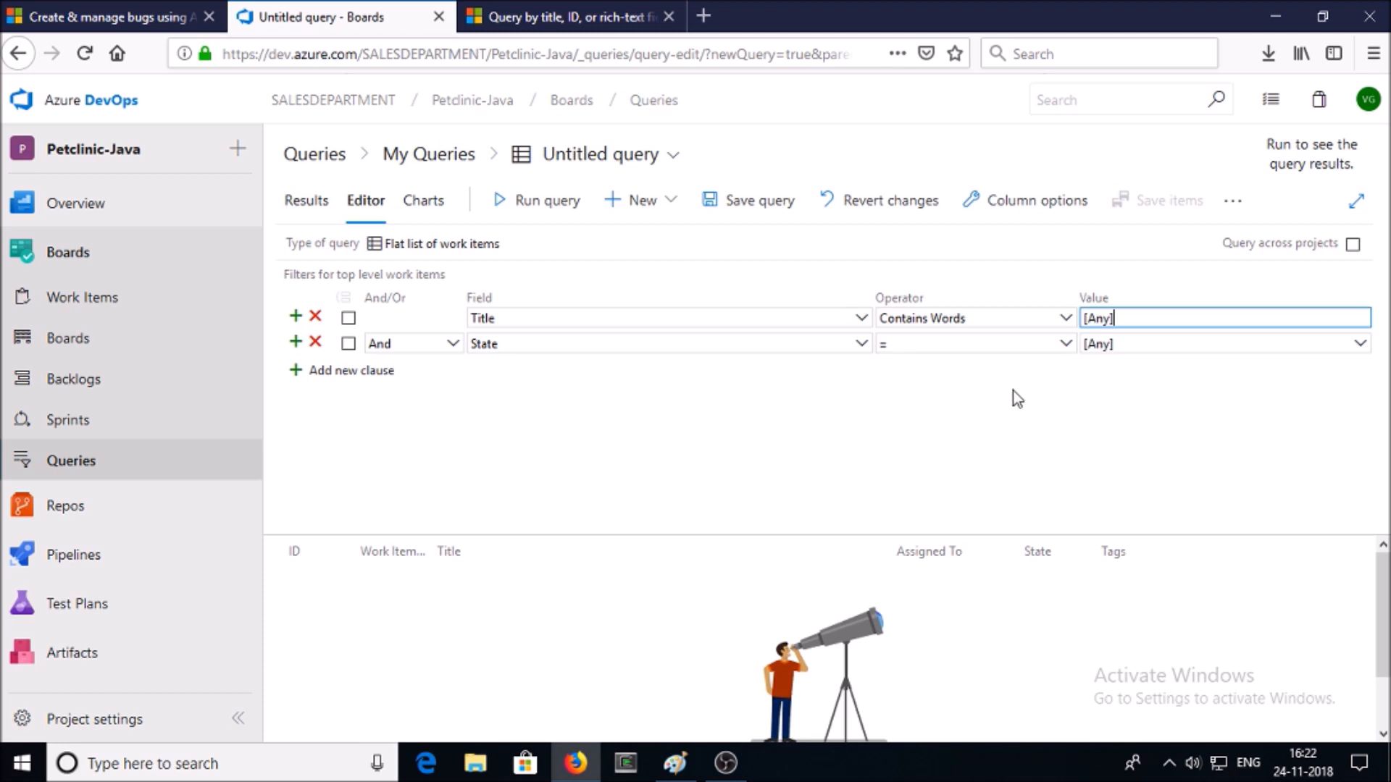
pyautogui.write('log')
pyautogui.hotkey('ctrl', 'a')
pyautogui.press('BackSpace')
pyautogui.write('login')
# Set the query's second clause to State = Active and run the query.
pyautogui.click(1130, 343)
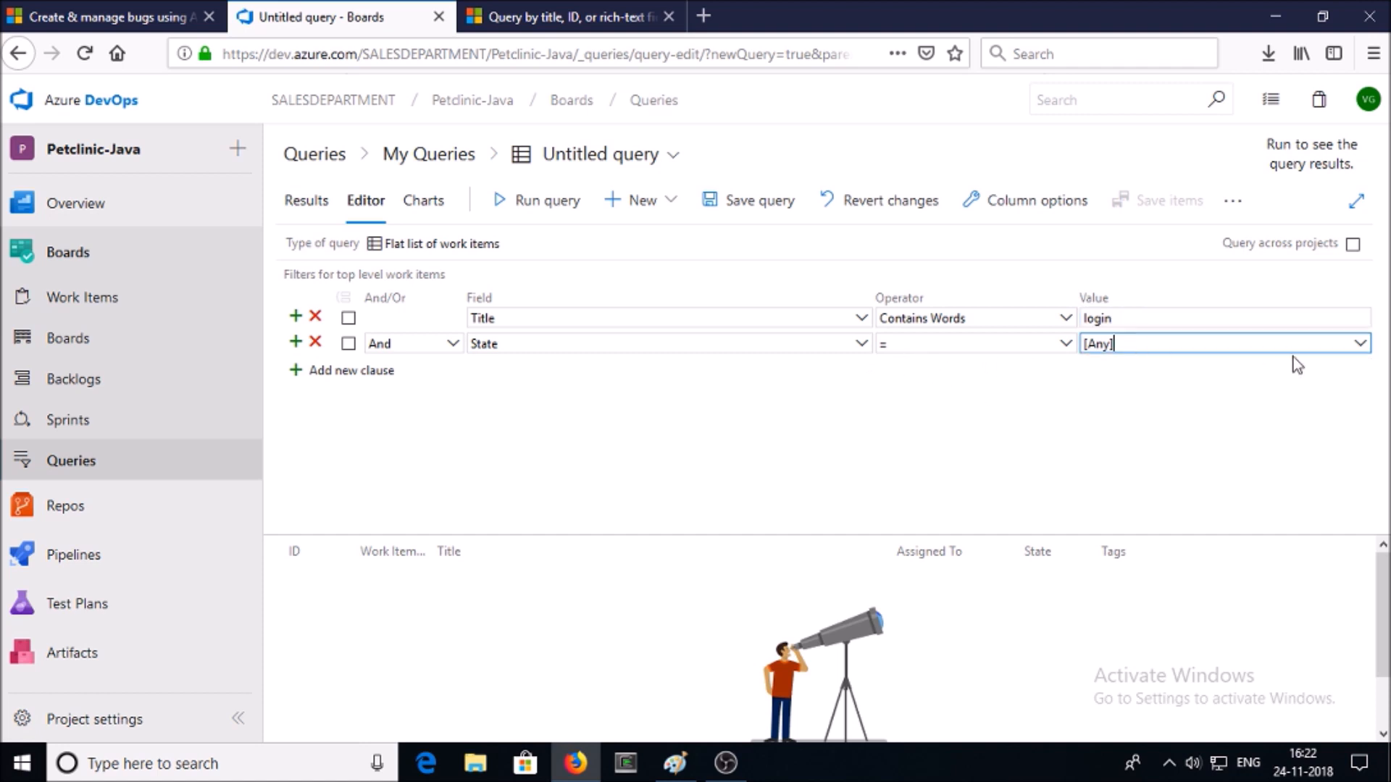
pyautogui.click(1361, 345)
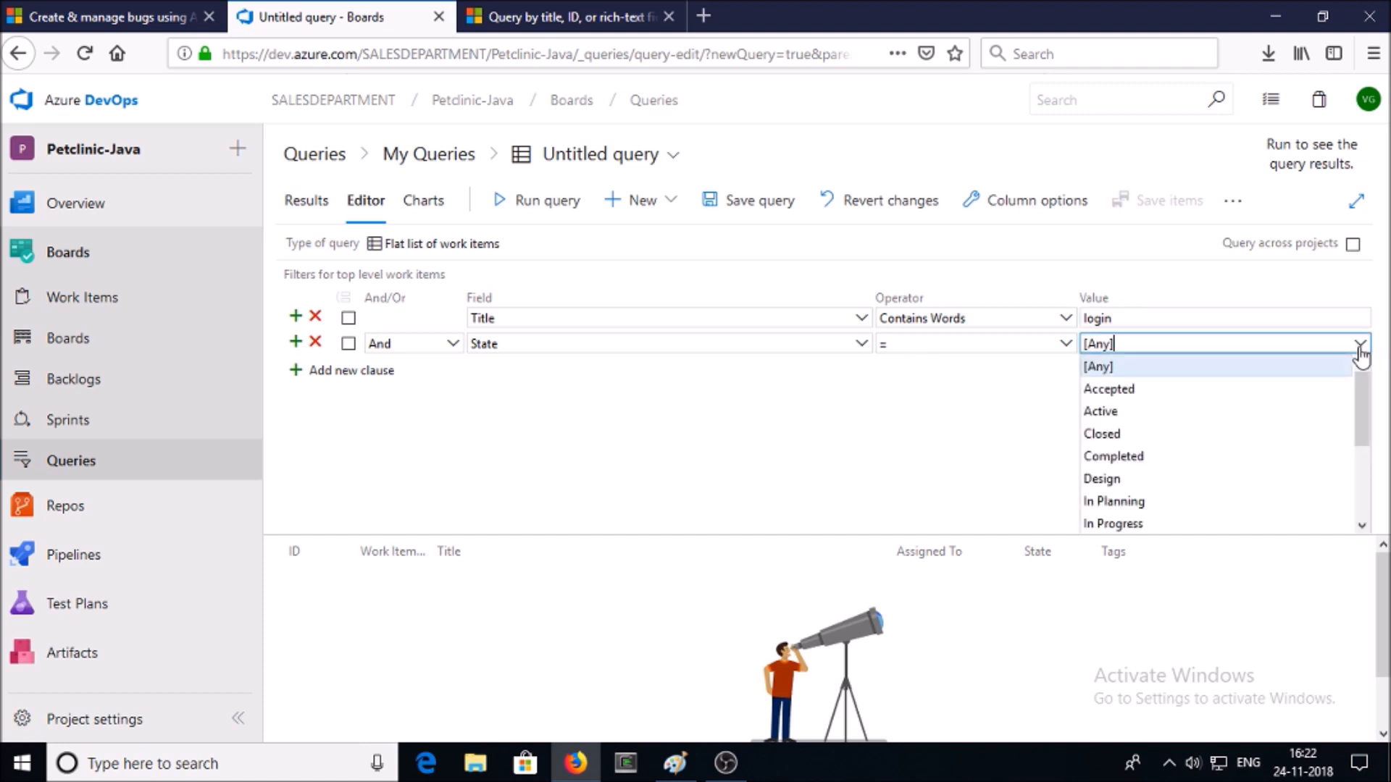
pyautogui.click(1147, 414)
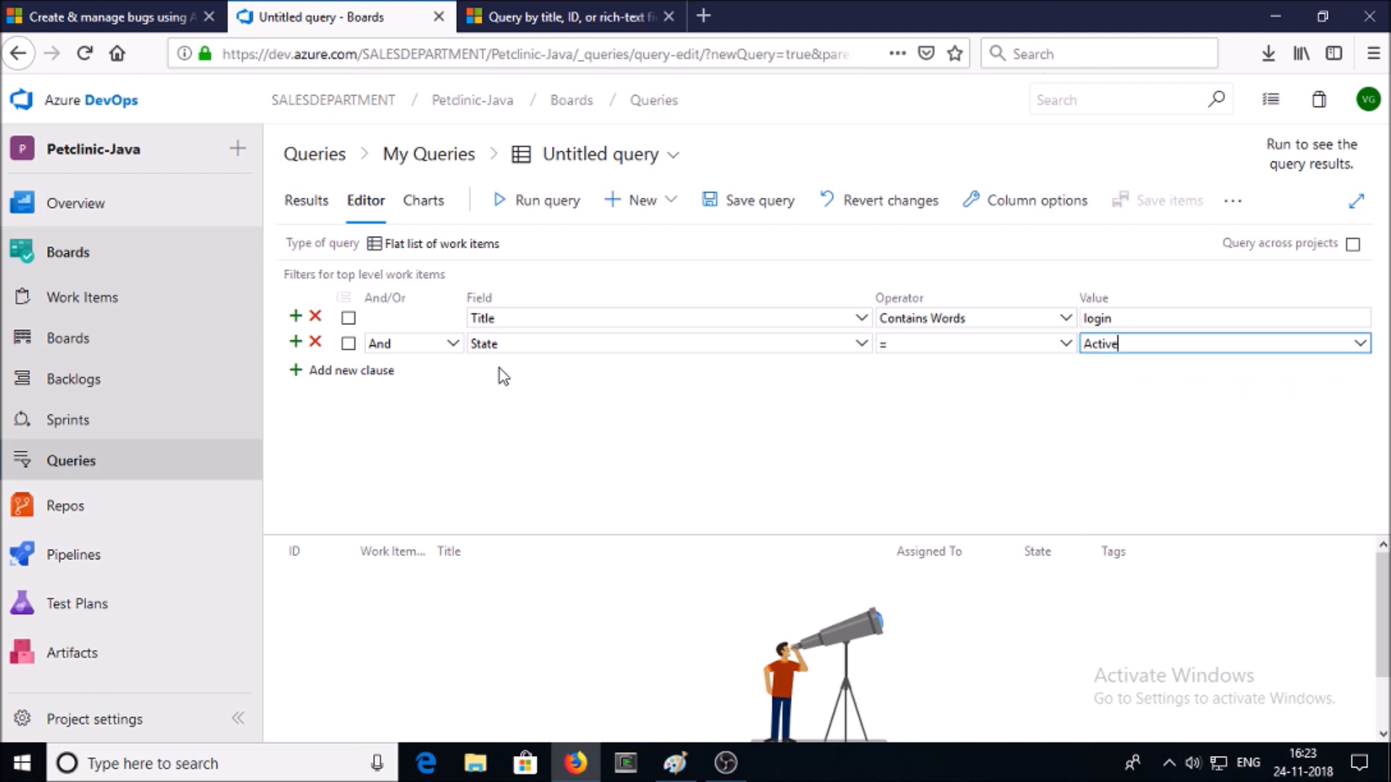
pyautogui.click(530, 200)
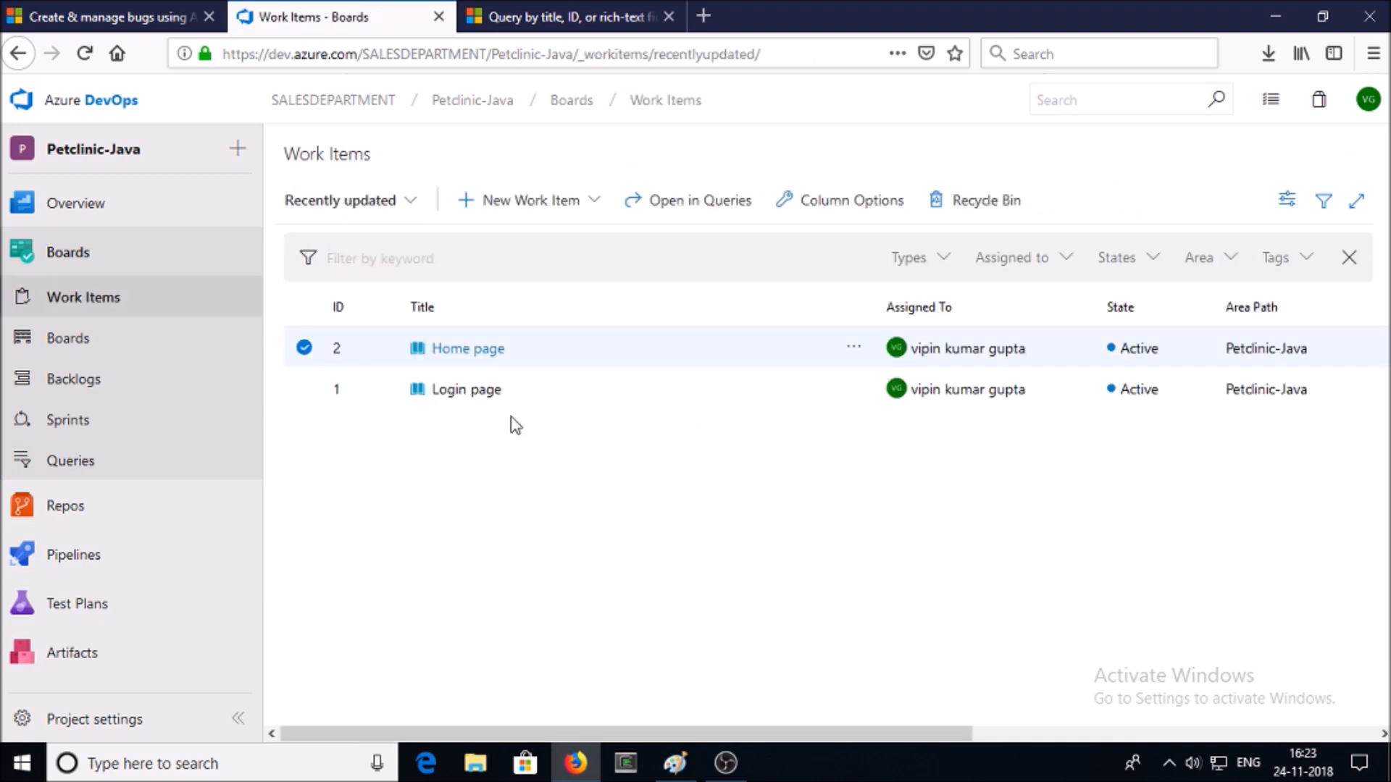
# Open the Login page user story and add a discussion comment mentioning the assignee with the text "can you please update me.".
pyautogui.click(304, 388)
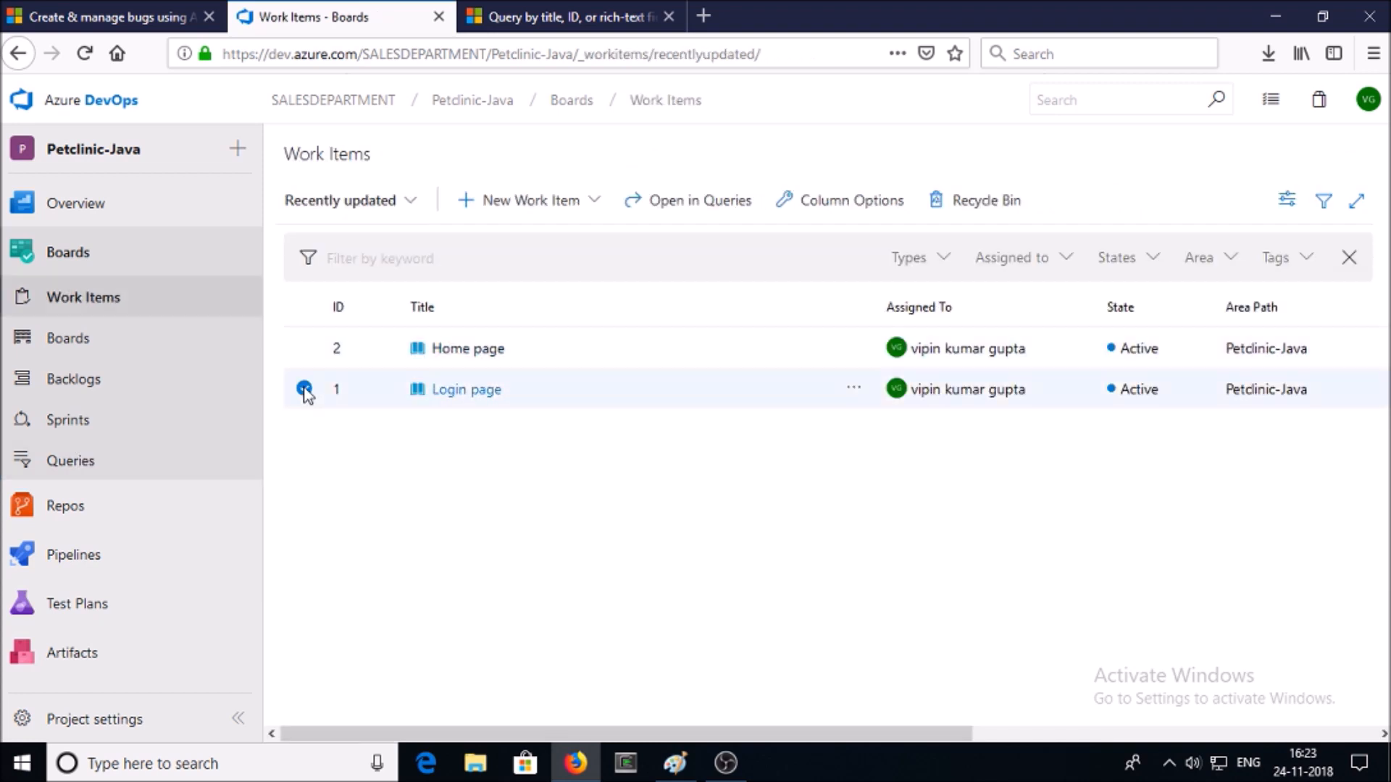
pyautogui.click(481, 395)
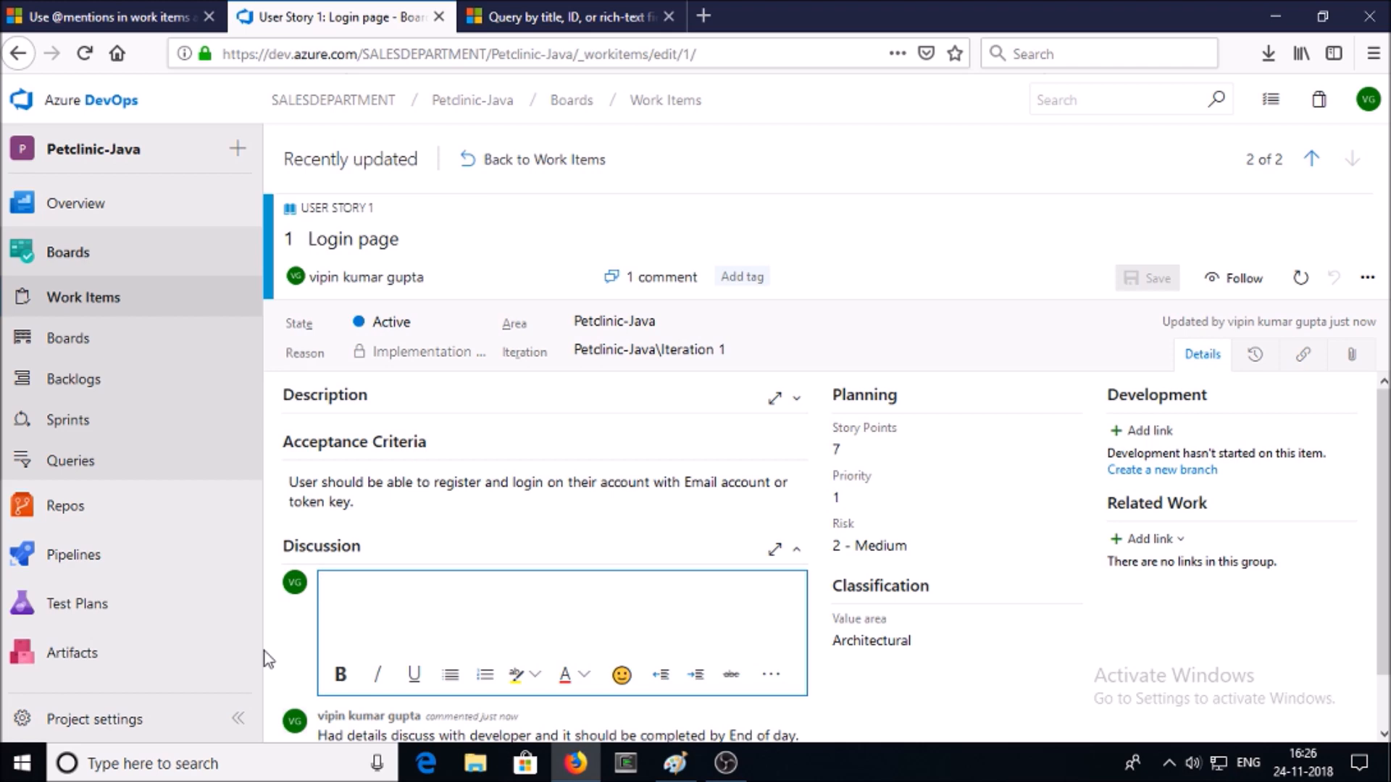
pyautogui.write('@')
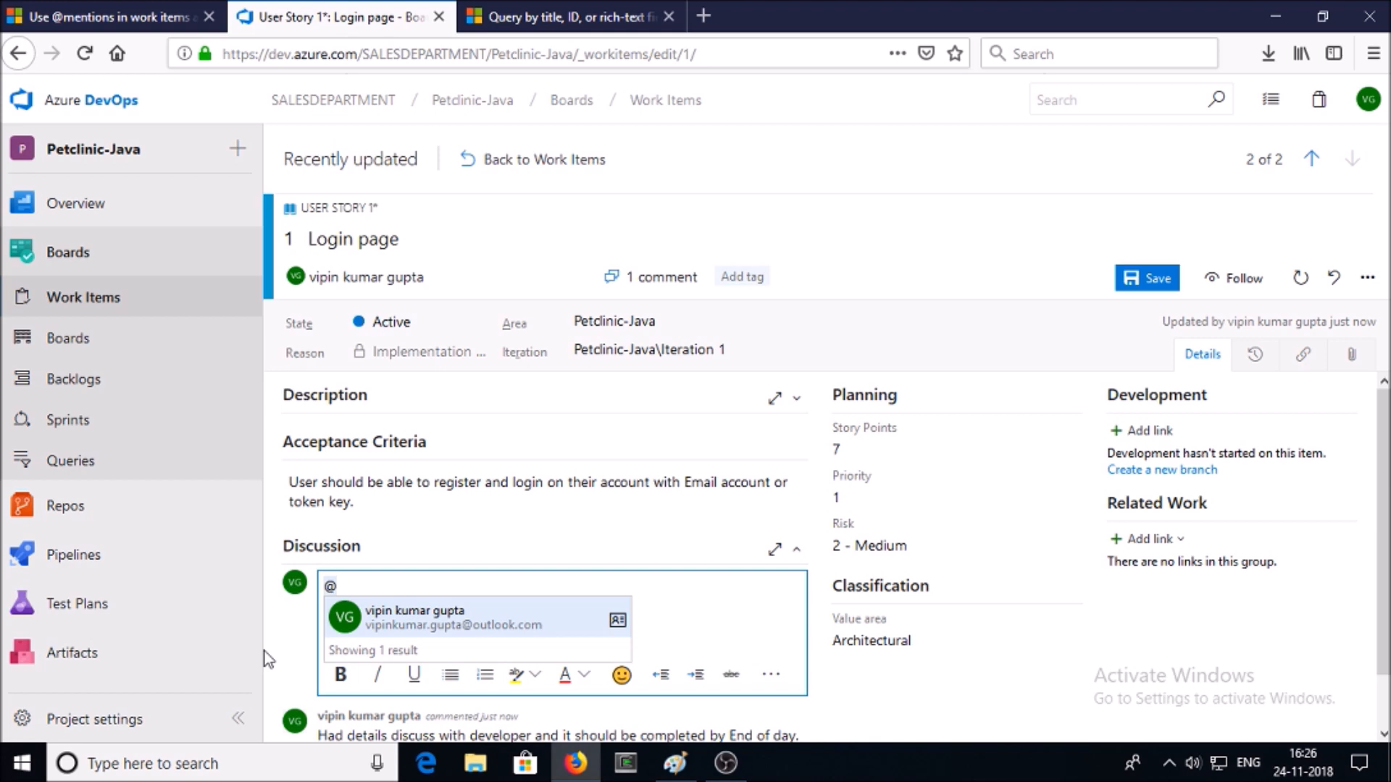
pyautogui.click(458, 617)
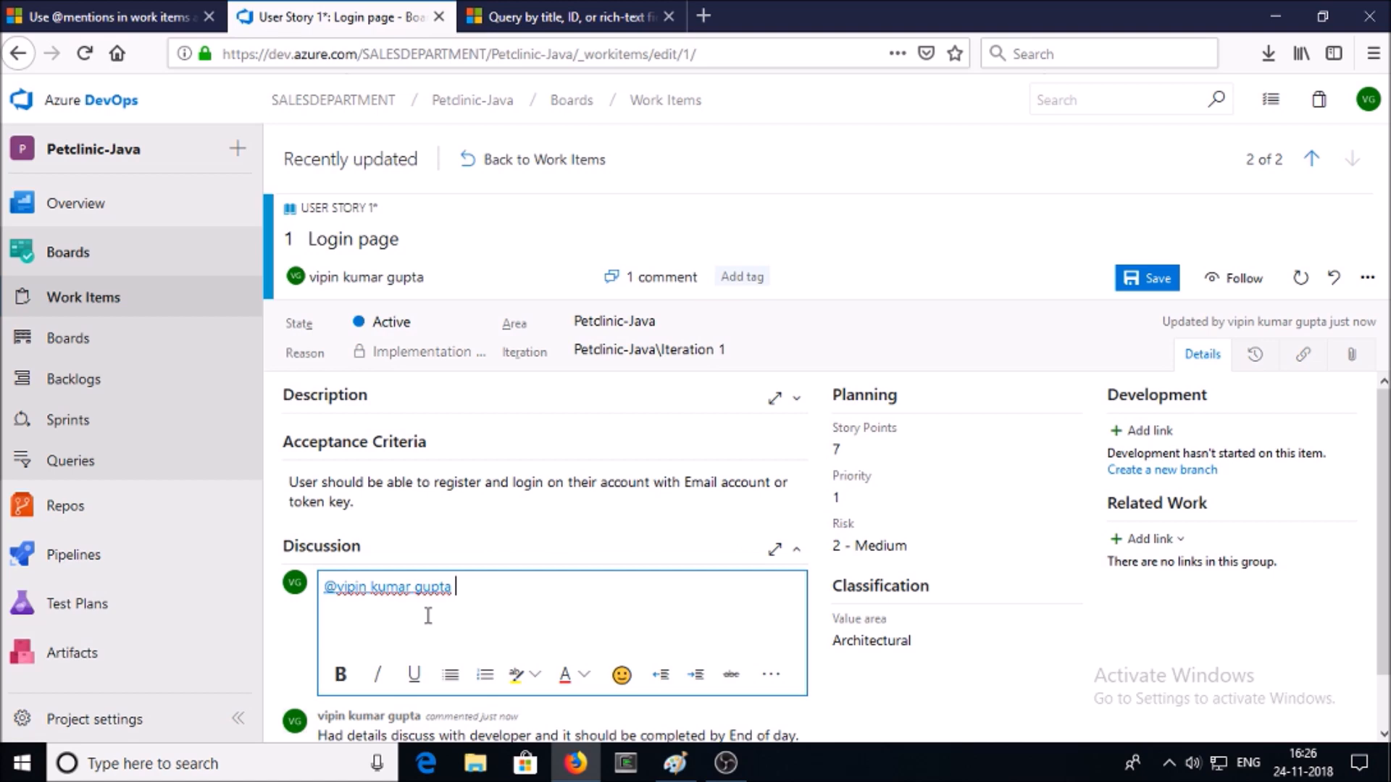
pyautogui.write('can you plra')
pyautogui.press('BackSpace')
pyautogui.press('BackSpace')
pyautogui.write('ease u')
pyautogui.write('ate me.')
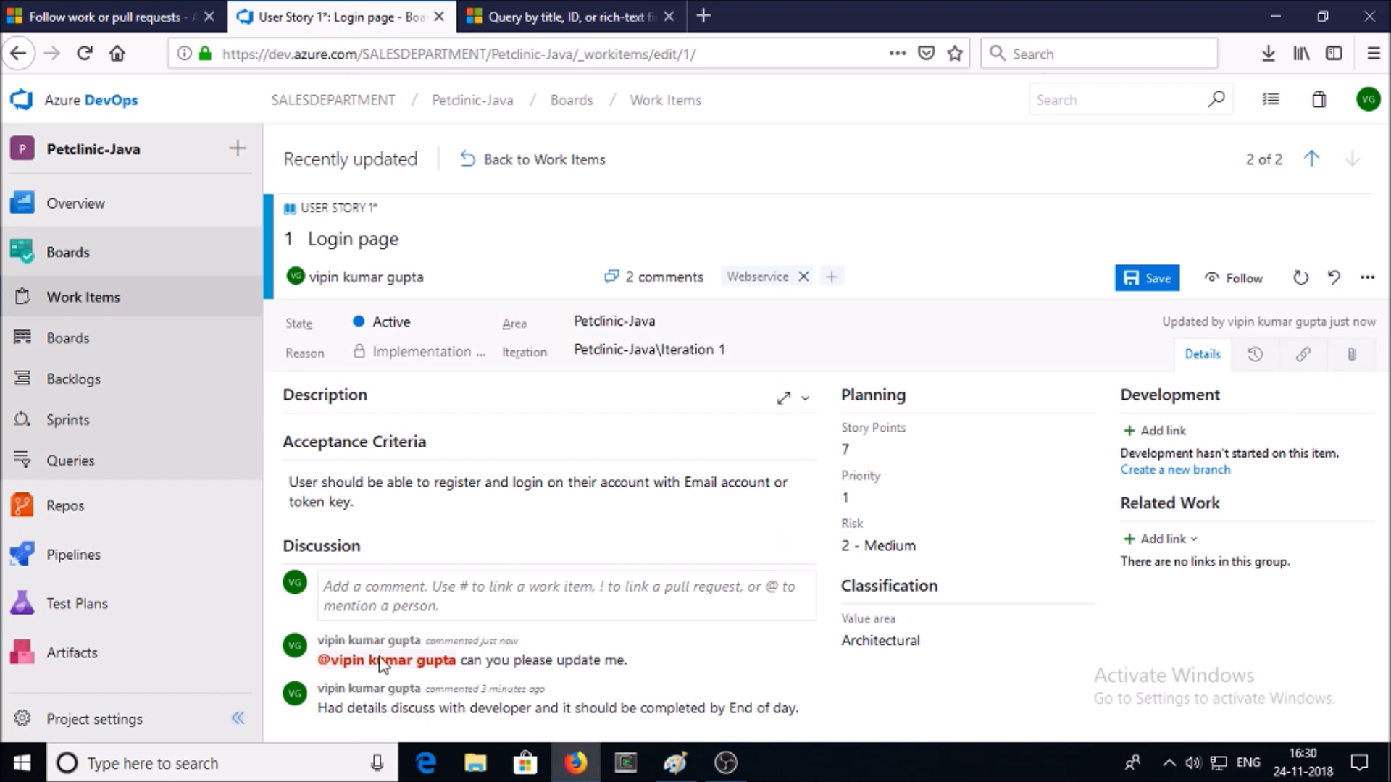
# Follow the Login page story, set its state to Resolved with the reason Code complete and unit tests pass, and save it.
pyautogui.click(1245, 289)
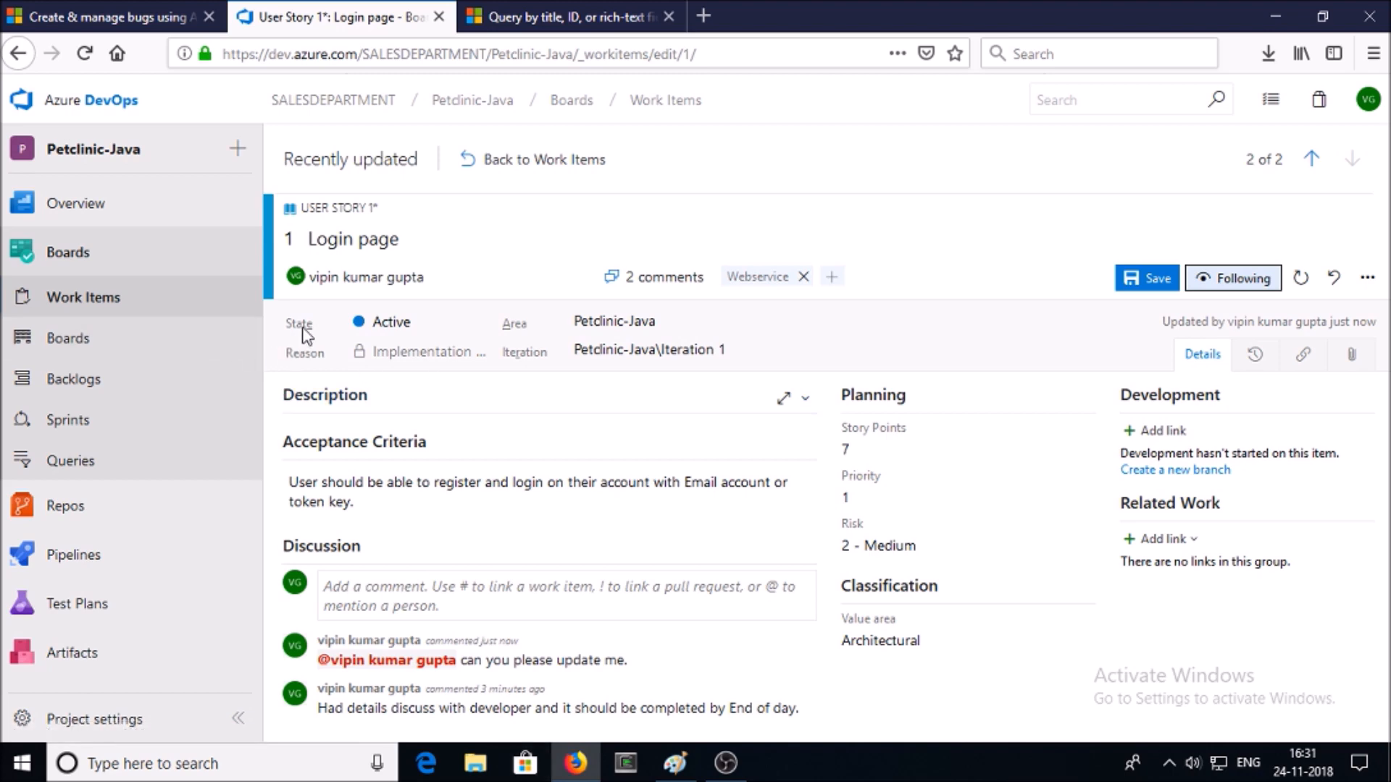
pyautogui.click(482, 325)
pyautogui.click(482, 325)
pyautogui.click(417, 435)
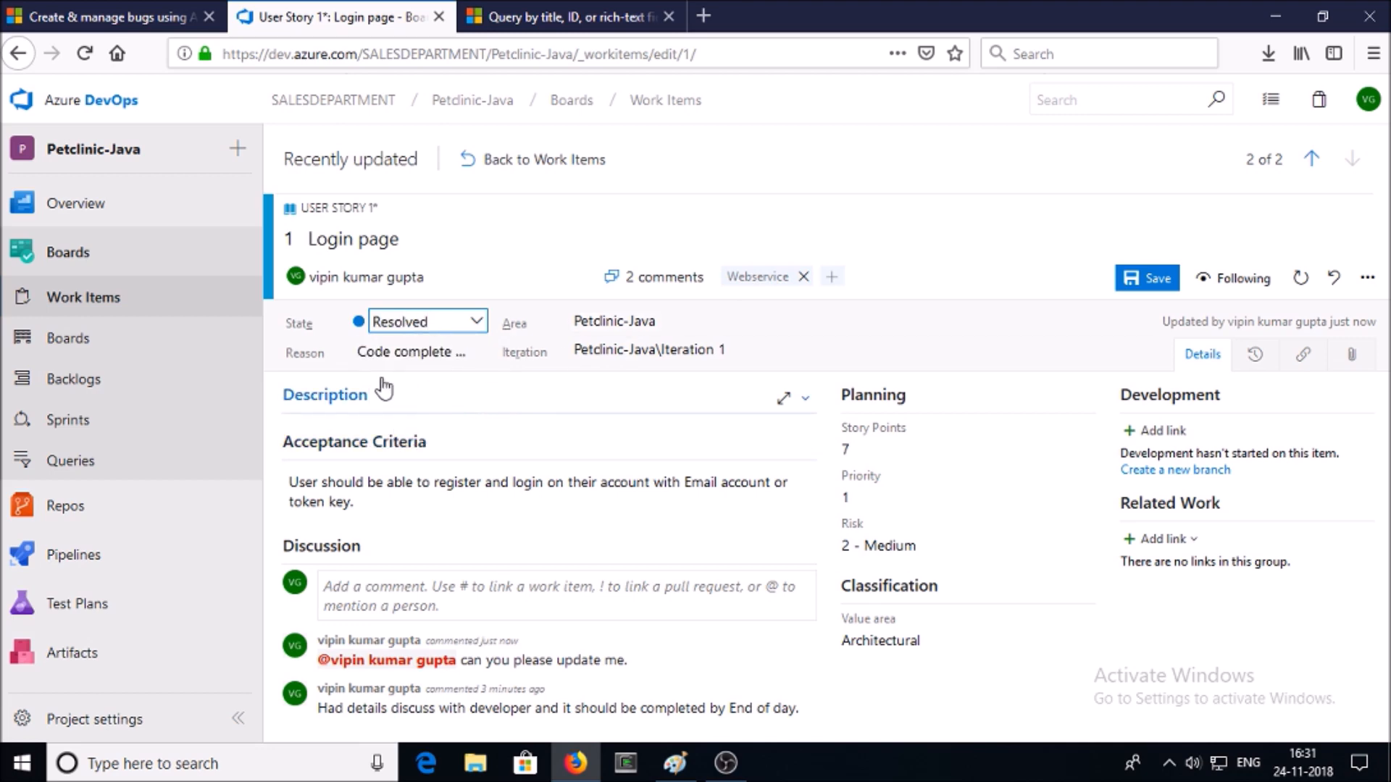
pyautogui.click(427, 352)
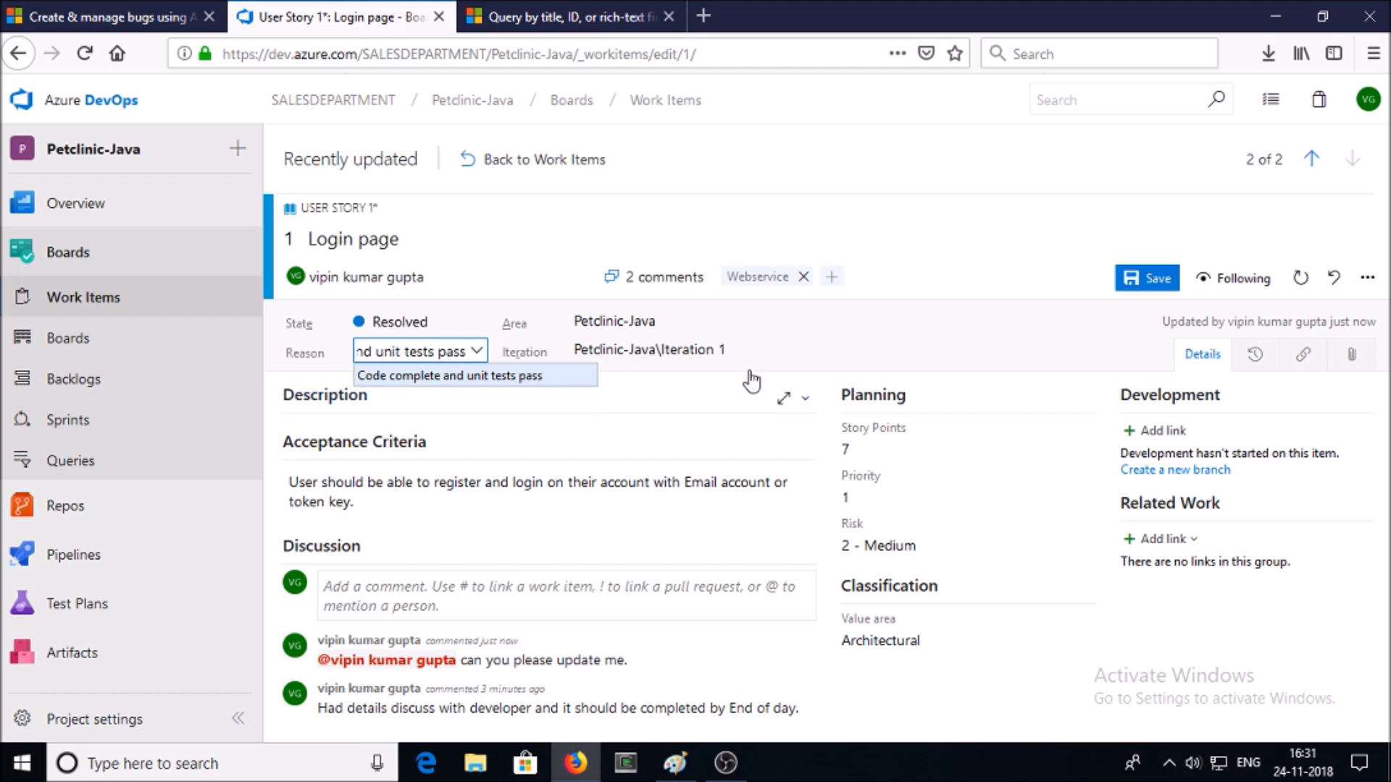
pyautogui.click(836, 341)
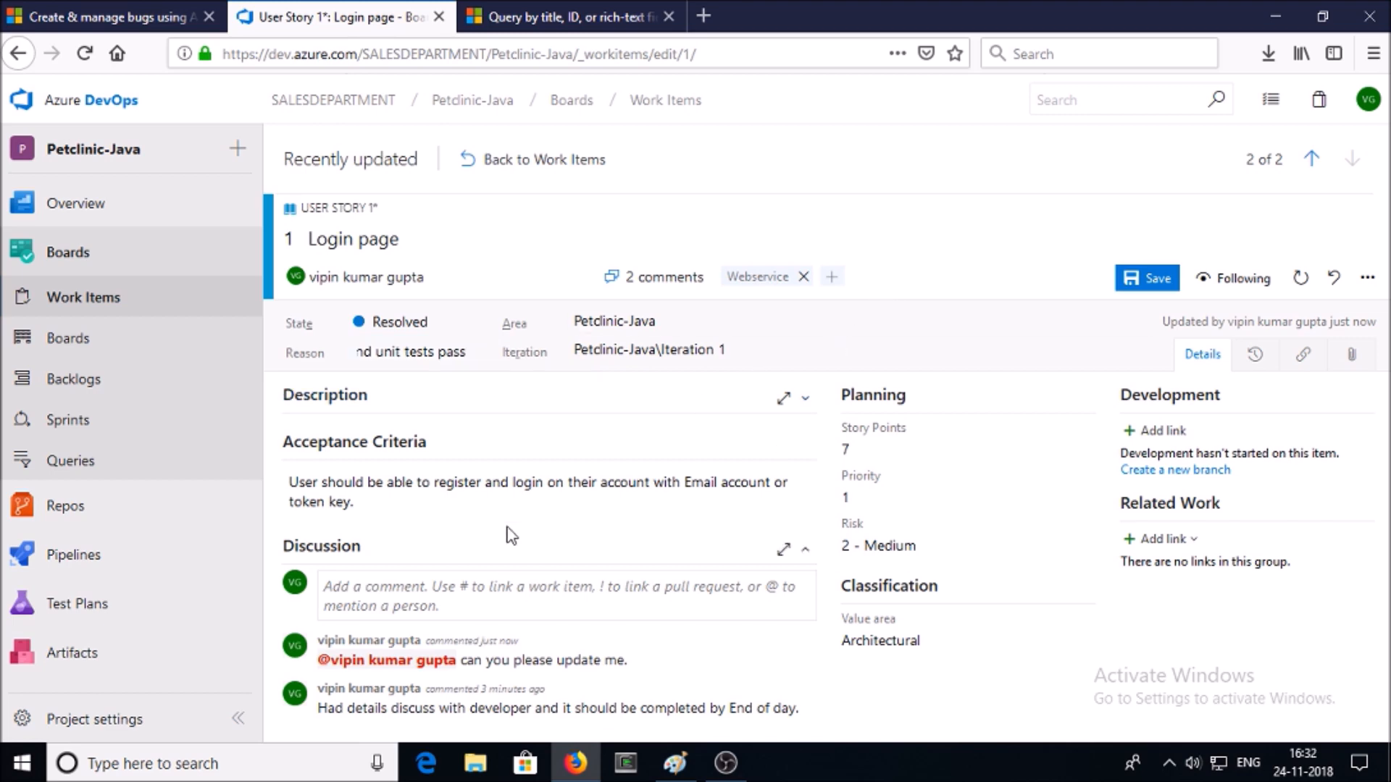
pyautogui.click(1159, 279)
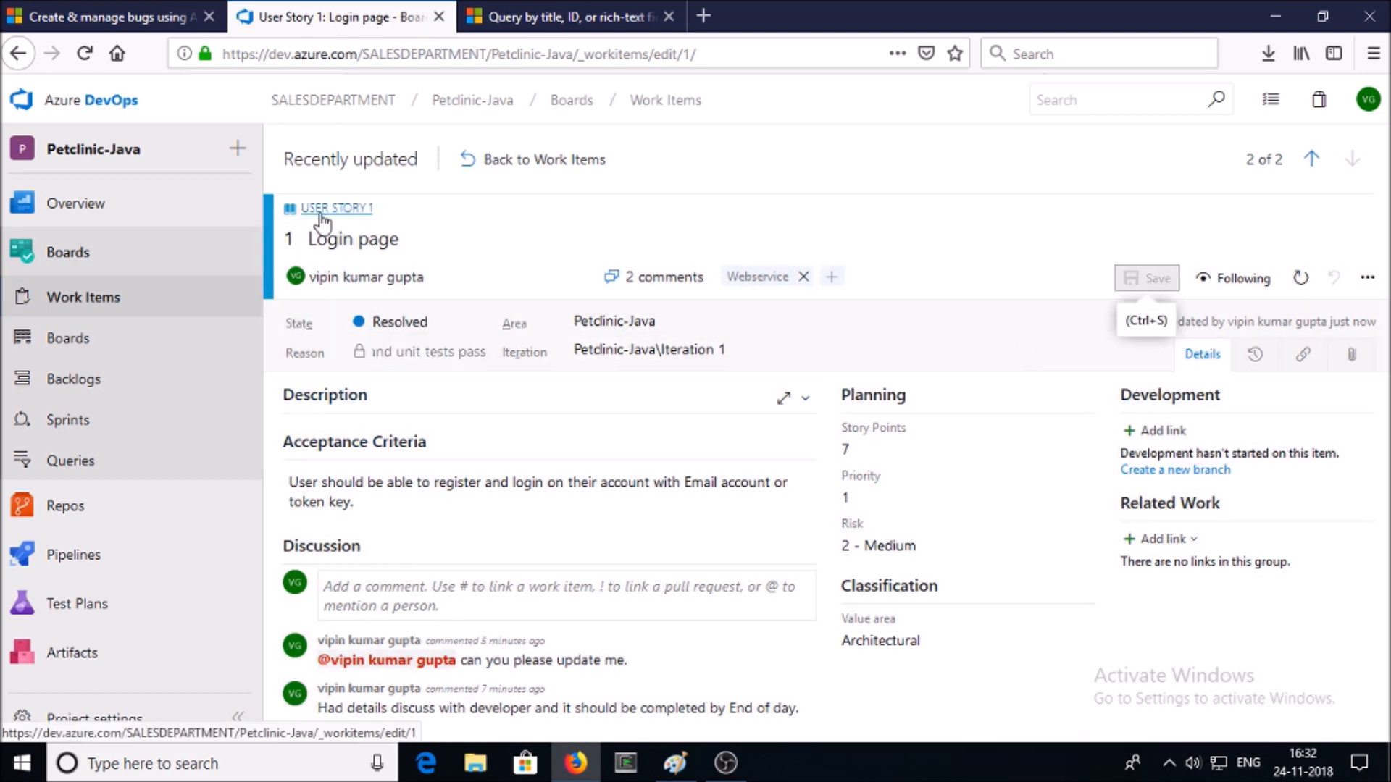
# Return to the work items list and start a new bug titled "Login not working token".
pyautogui.click(535, 160)
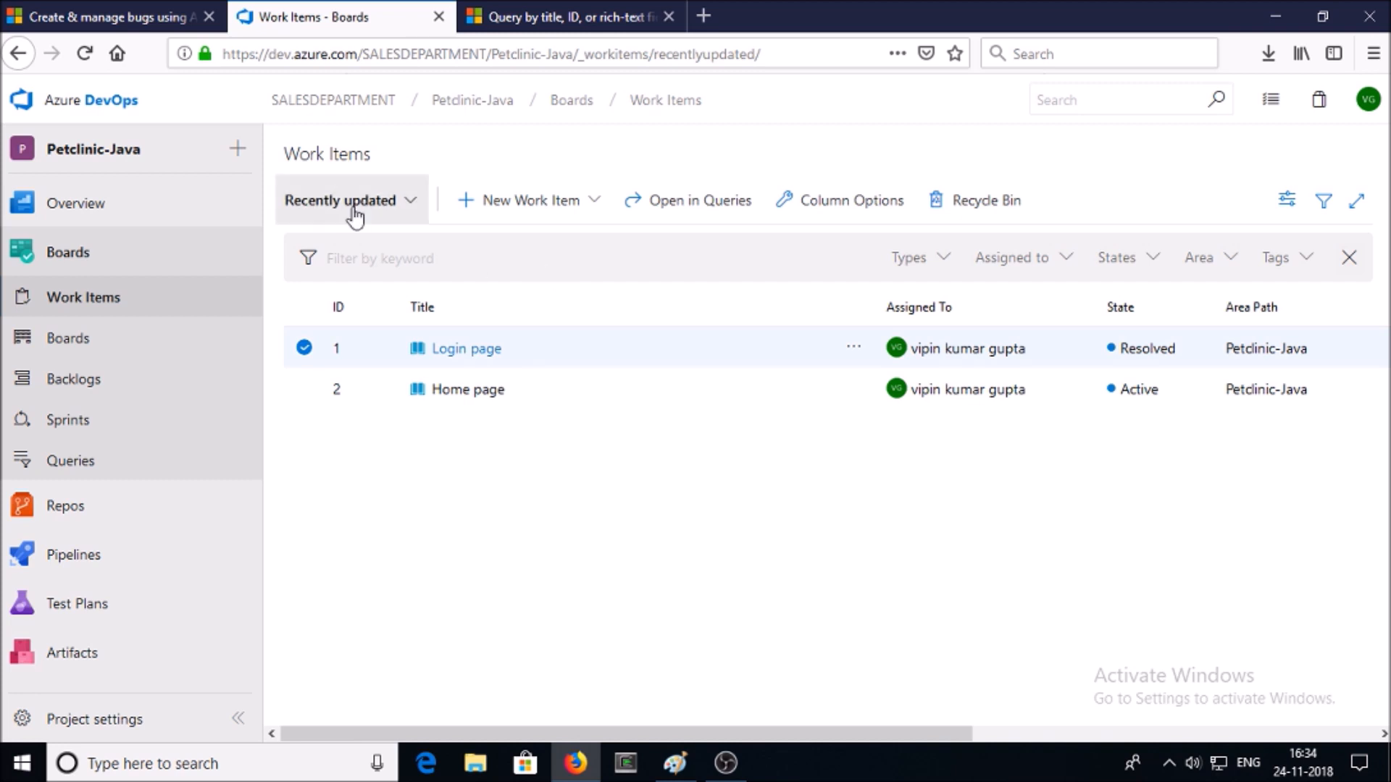
pyautogui.click(500, 207)
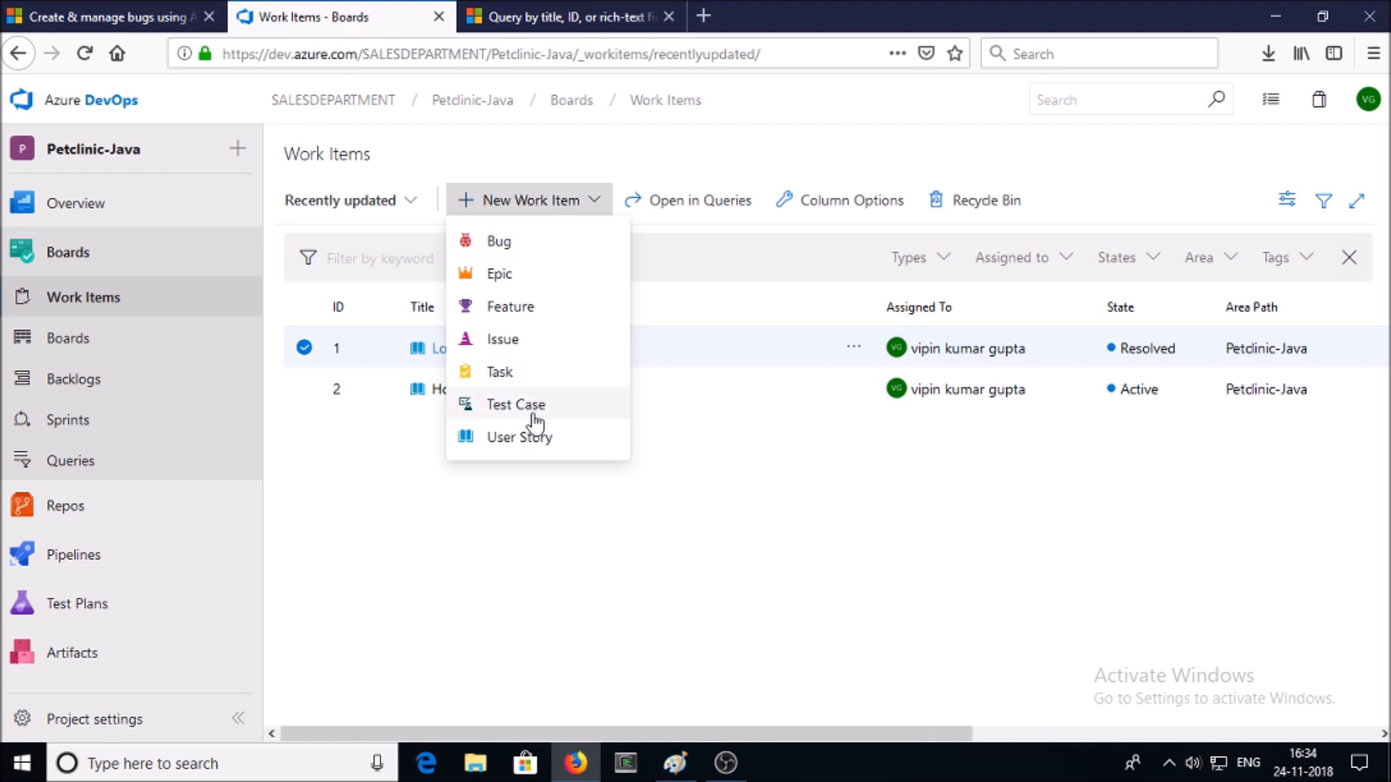
pyautogui.click(523, 244)
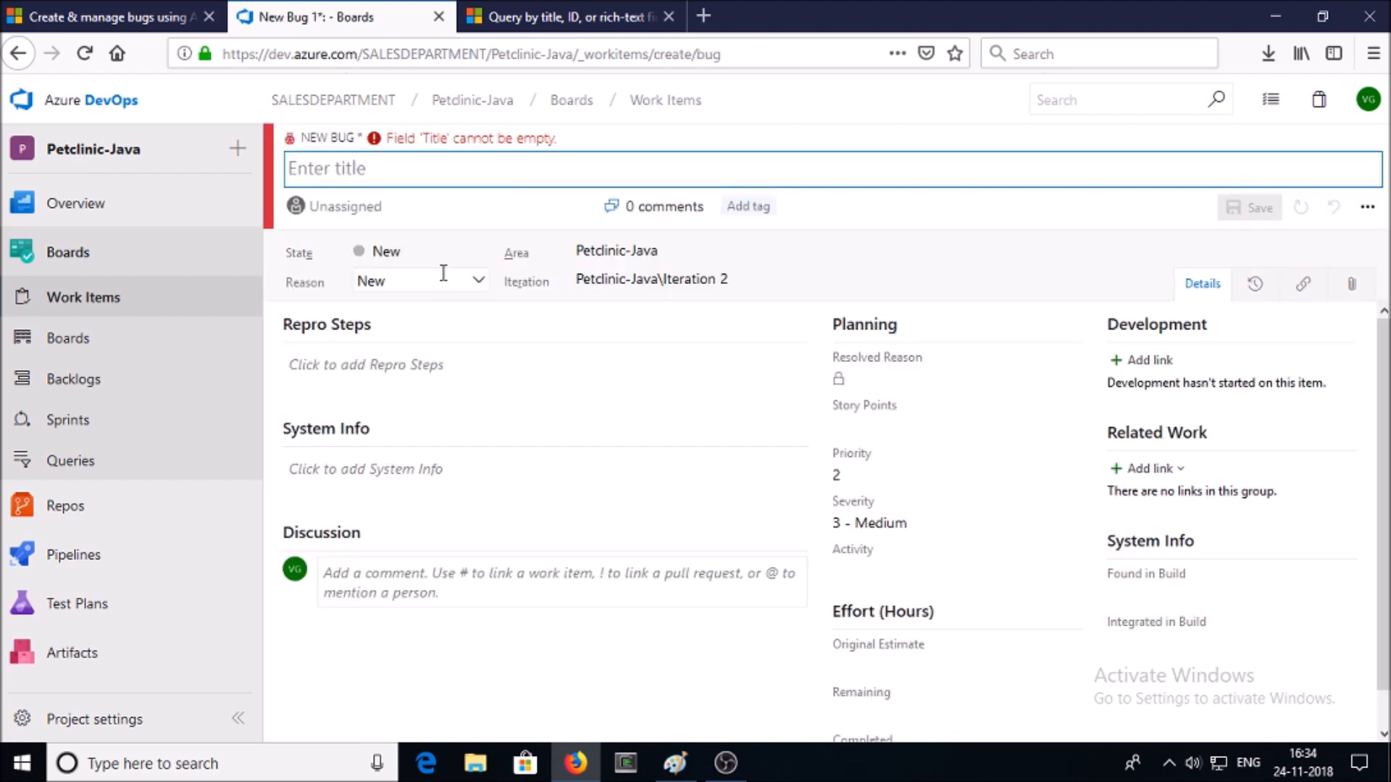
pyautogui.write('Login')
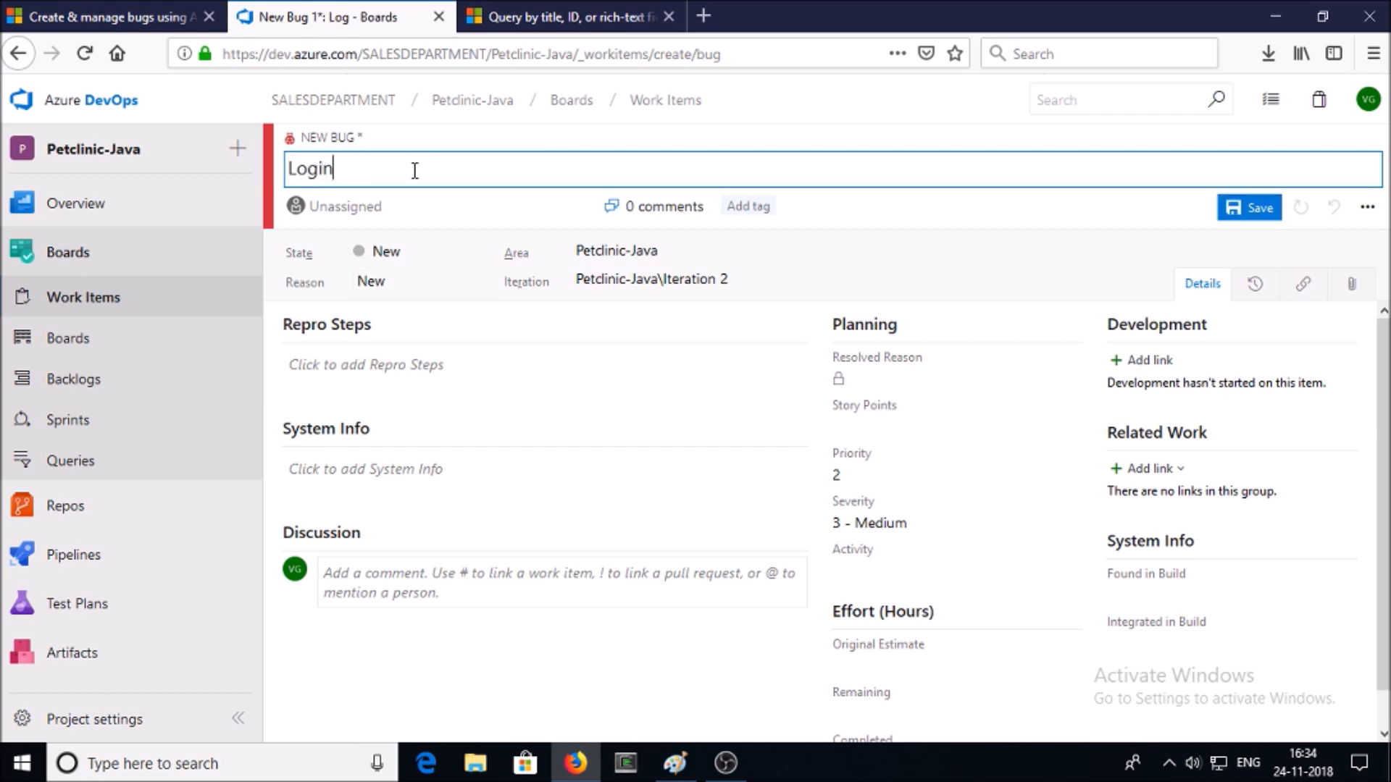
pyautogui.write(' not working iw')
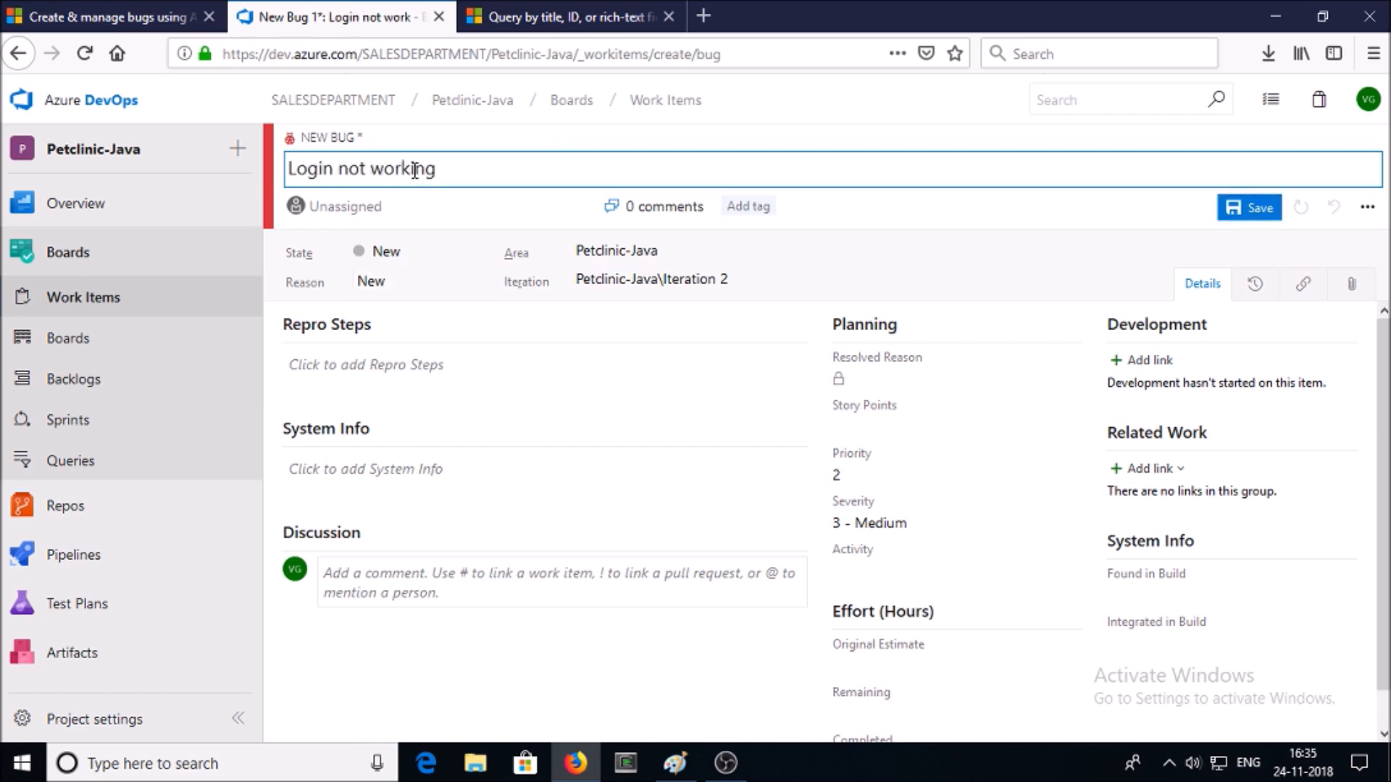
pyautogui.press('BackSpace')
pyautogui.press('BackSpace')
pyautogui.write('toc')
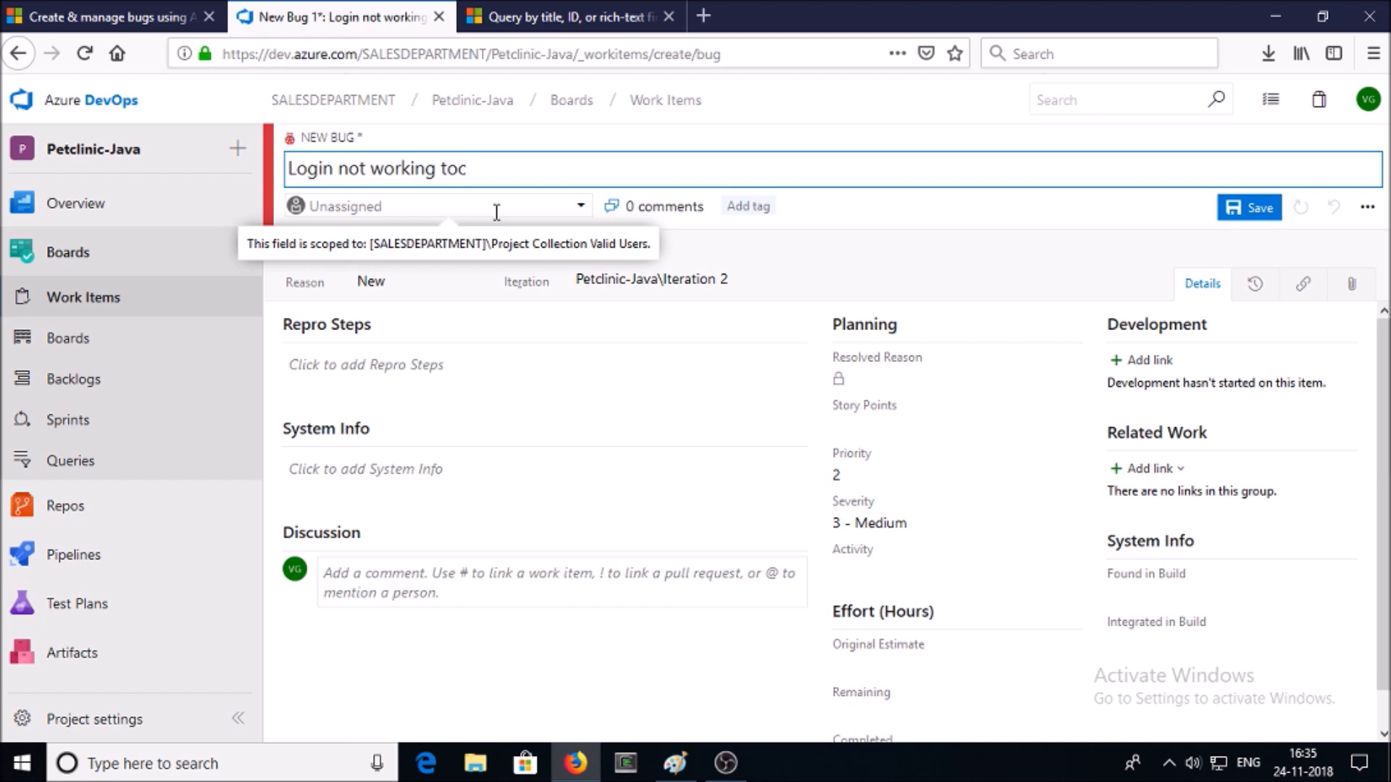
pyautogui.press('BackSpace')
pyautogui.write('ken')
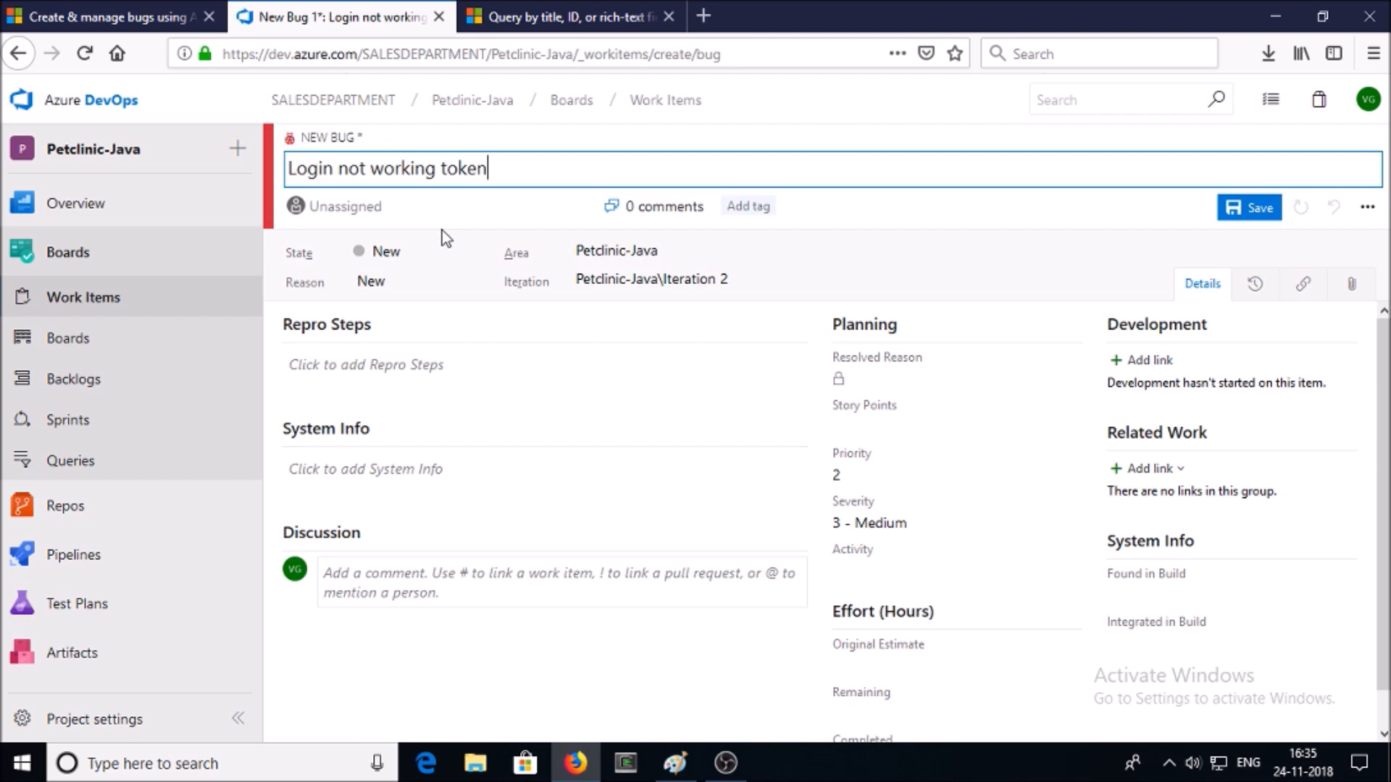
# Enter three repro steps for the RSA token login error and set the bug's System Info to "IOS, Windows phone and Login page.".
pyautogui.click(397, 366)
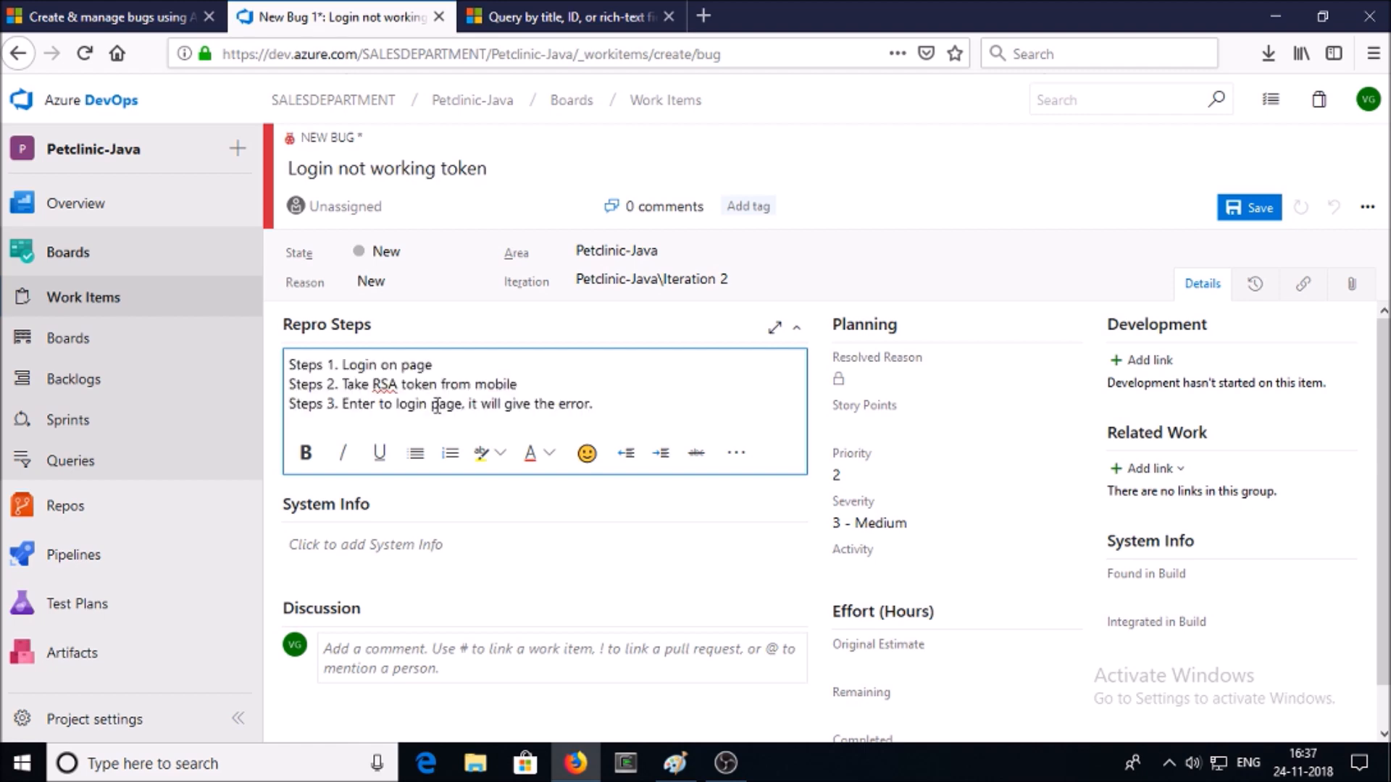
pyautogui.click(371, 448)
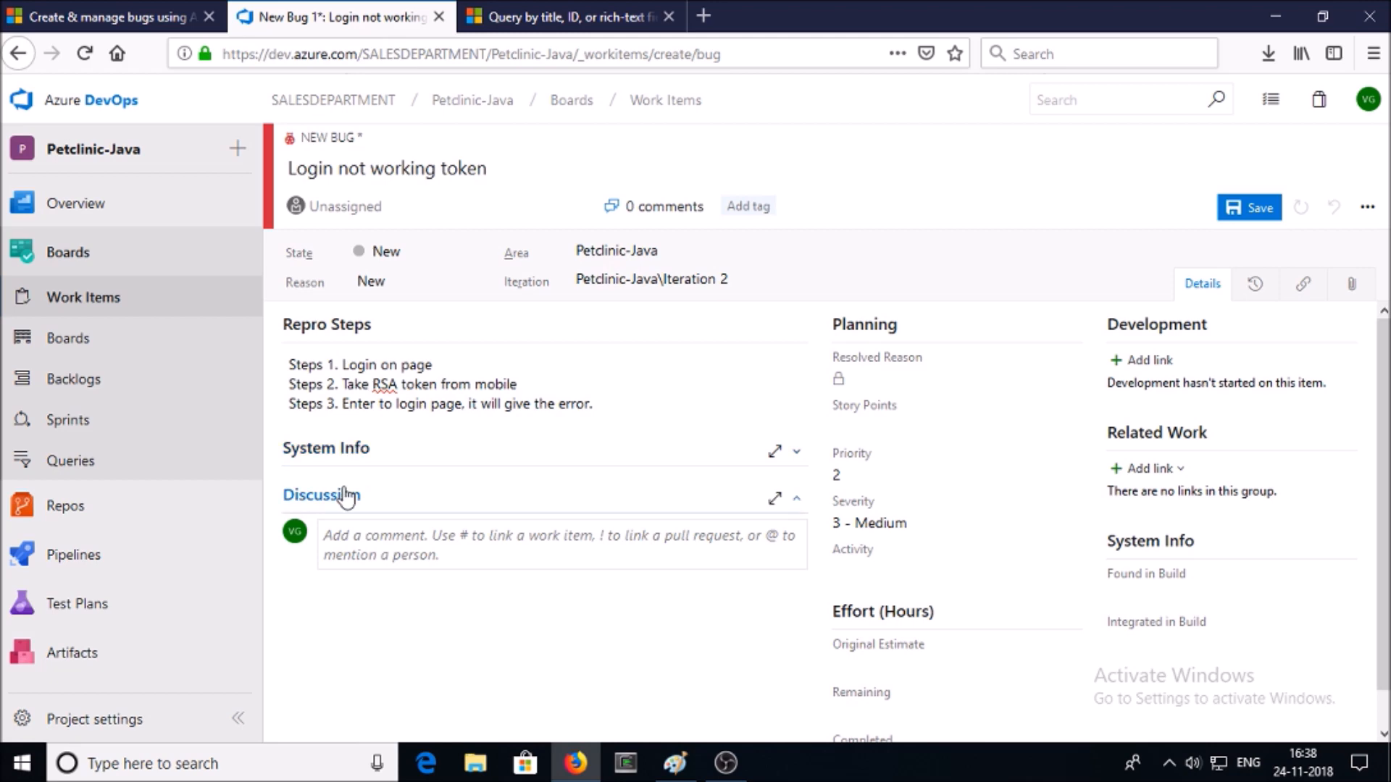
pyautogui.click(342, 492)
pyautogui.click(354, 456)
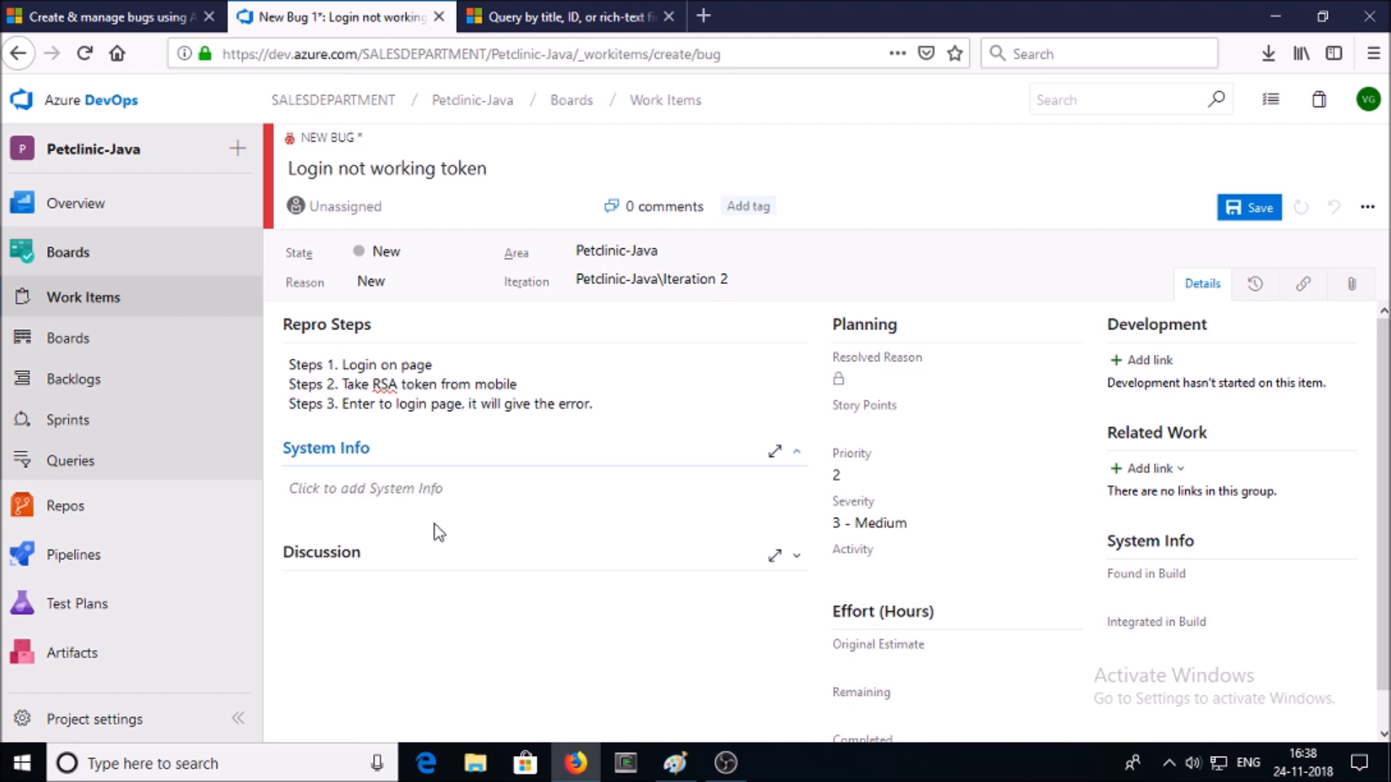
pyautogui.click(444, 488)
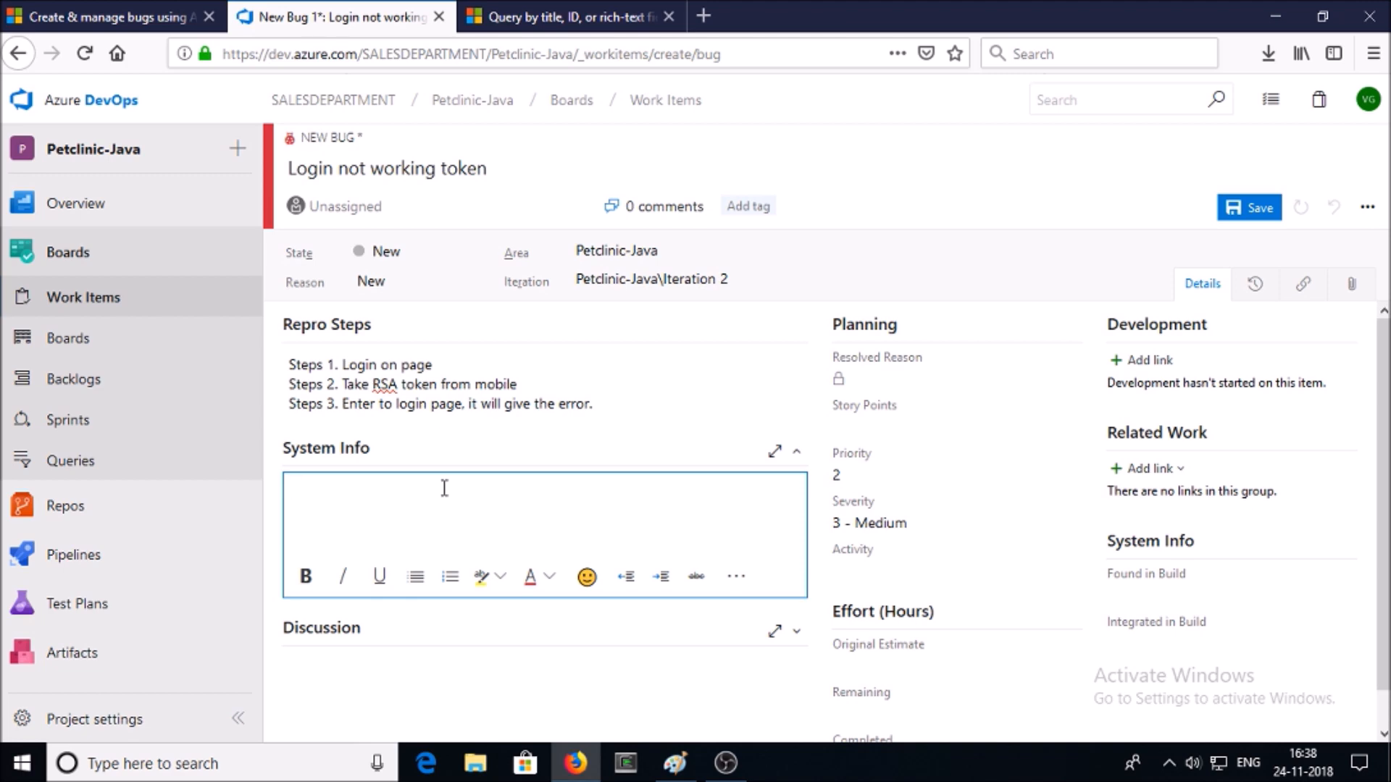
pyautogui.write('IOS, Windows phone and Login page.')
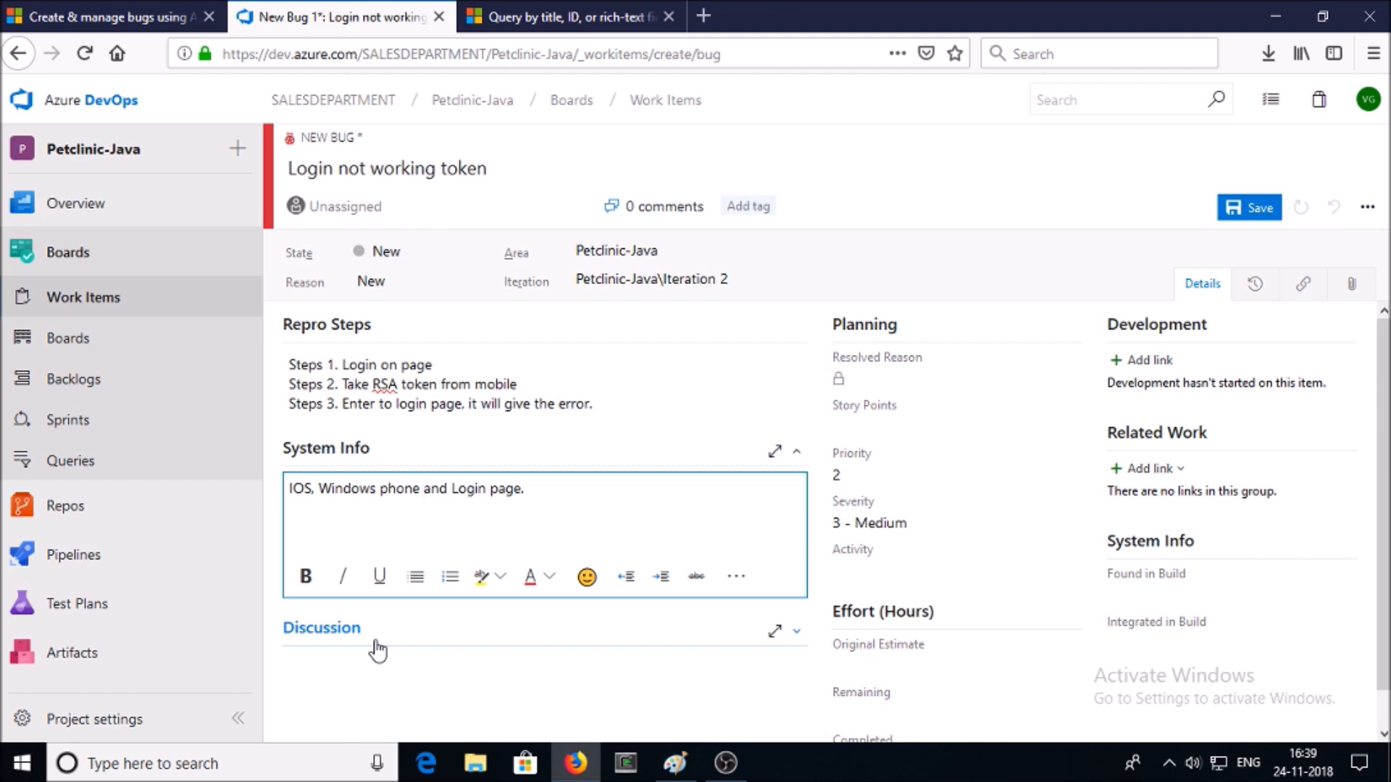
pyautogui.click(491, 650)
# Set the bug's story points to 9, priority to 2, severity to 2 - High and activity to Deployment.
pyautogui.scroll(-1, 484, 540)
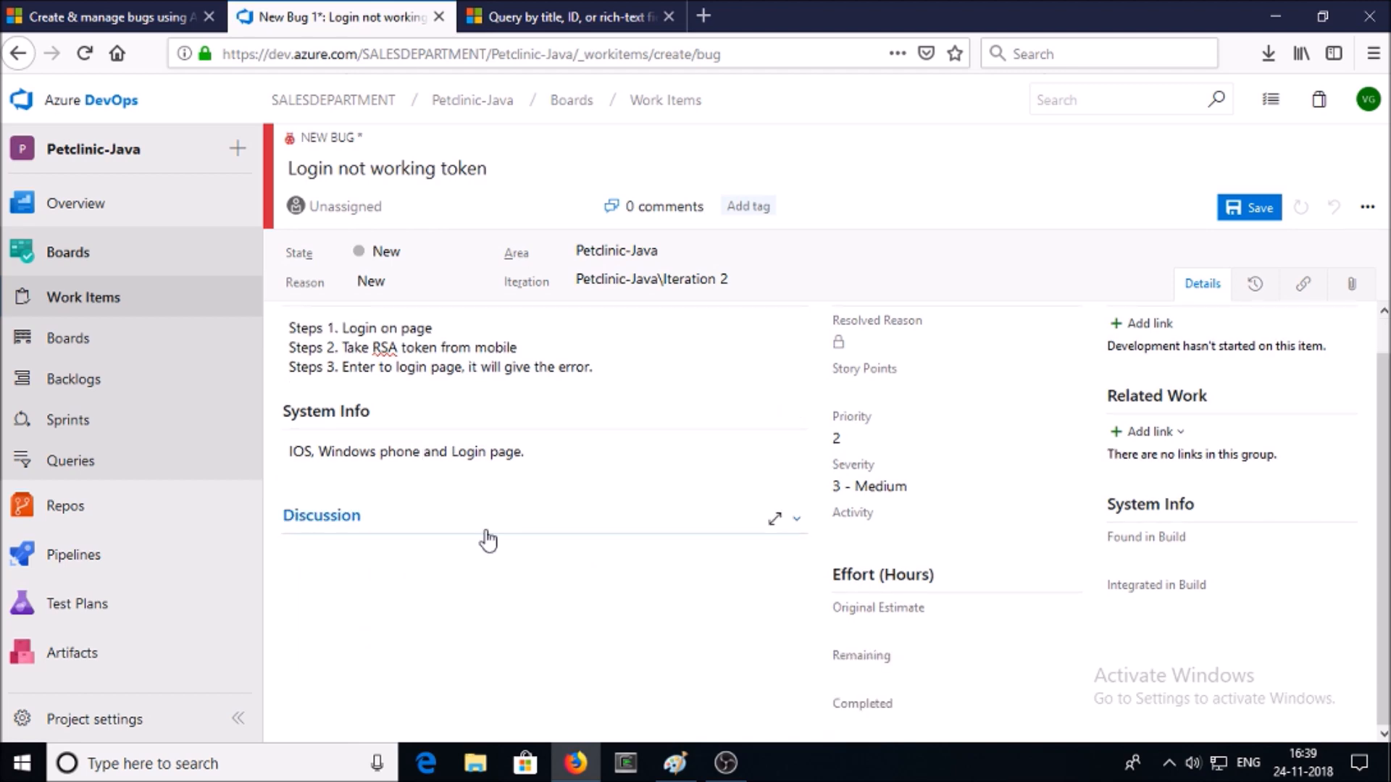
pyautogui.click(916, 392)
pyautogui.write('9')
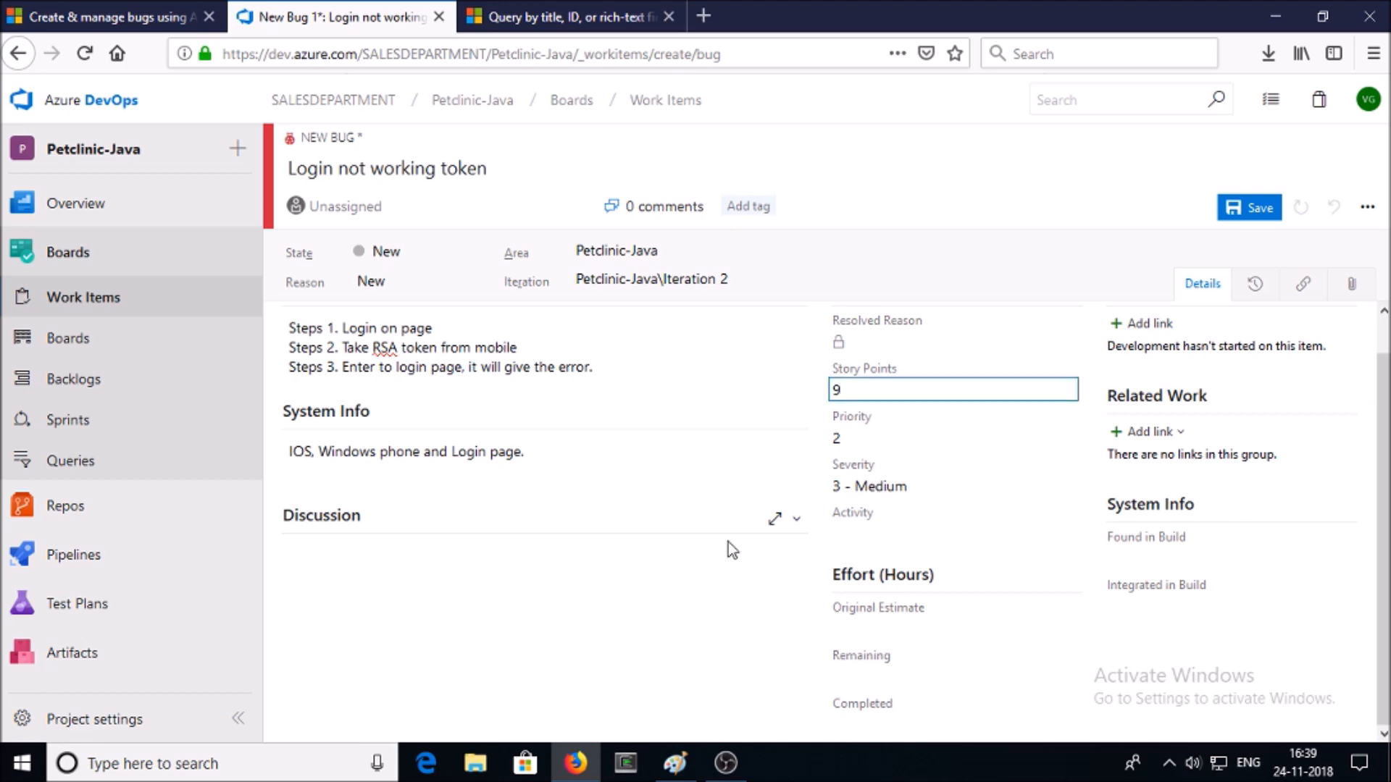
pyautogui.click(932, 433)
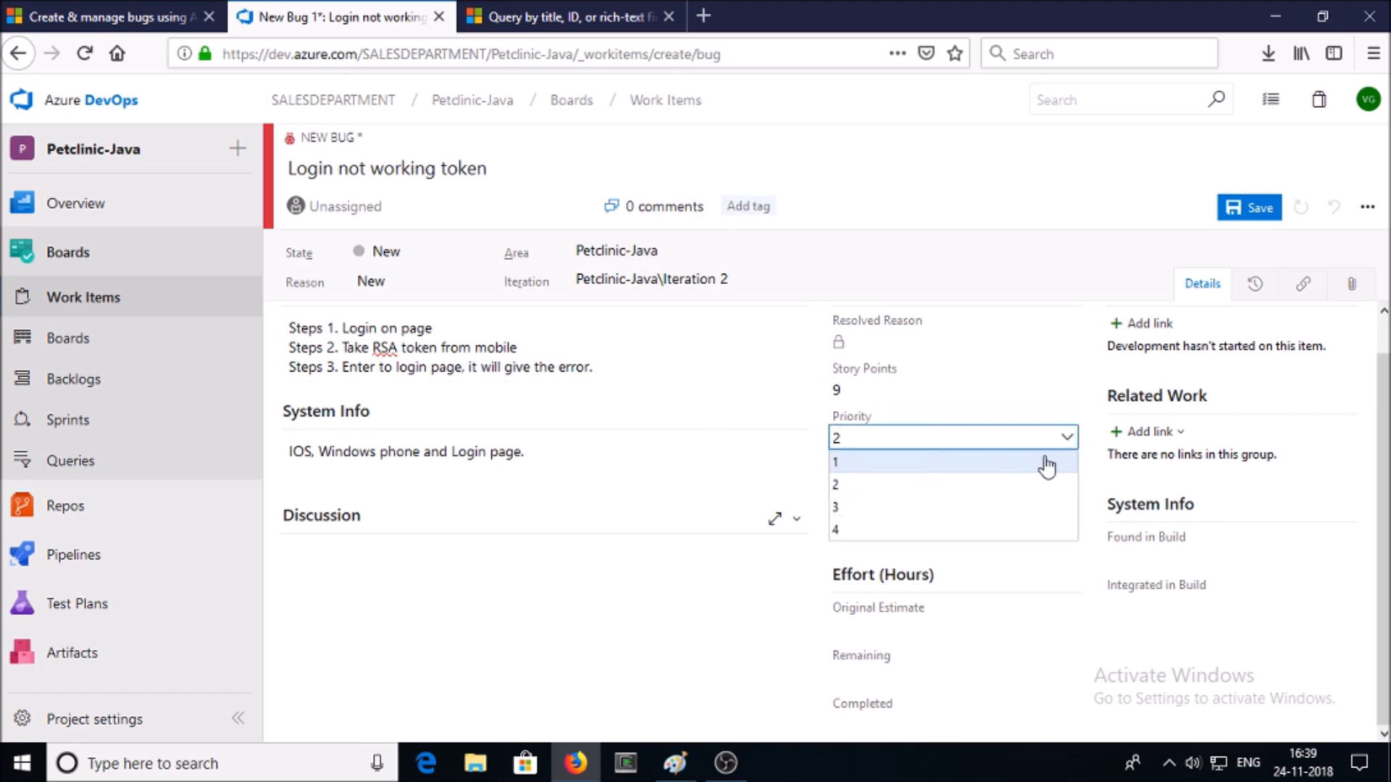
pyautogui.click(936, 498)
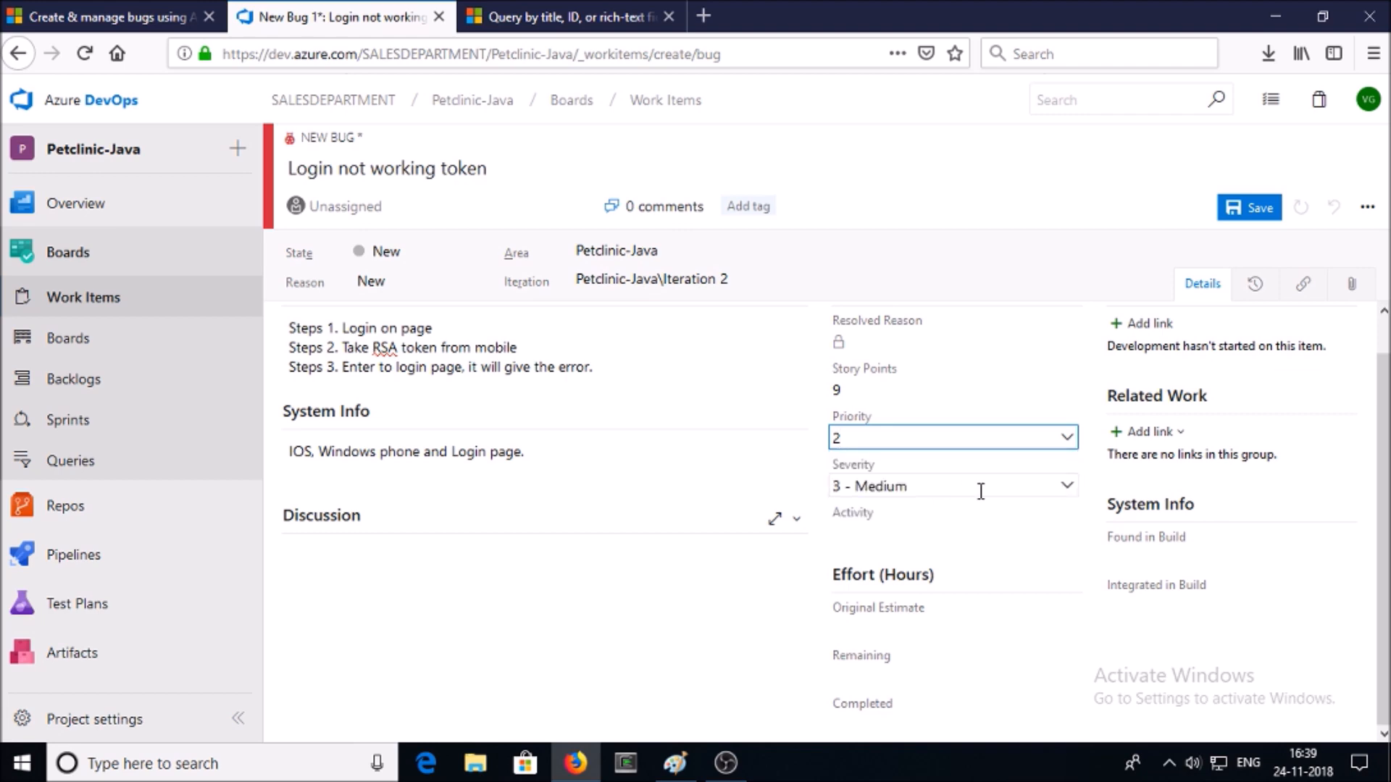
pyautogui.click(1066, 486)
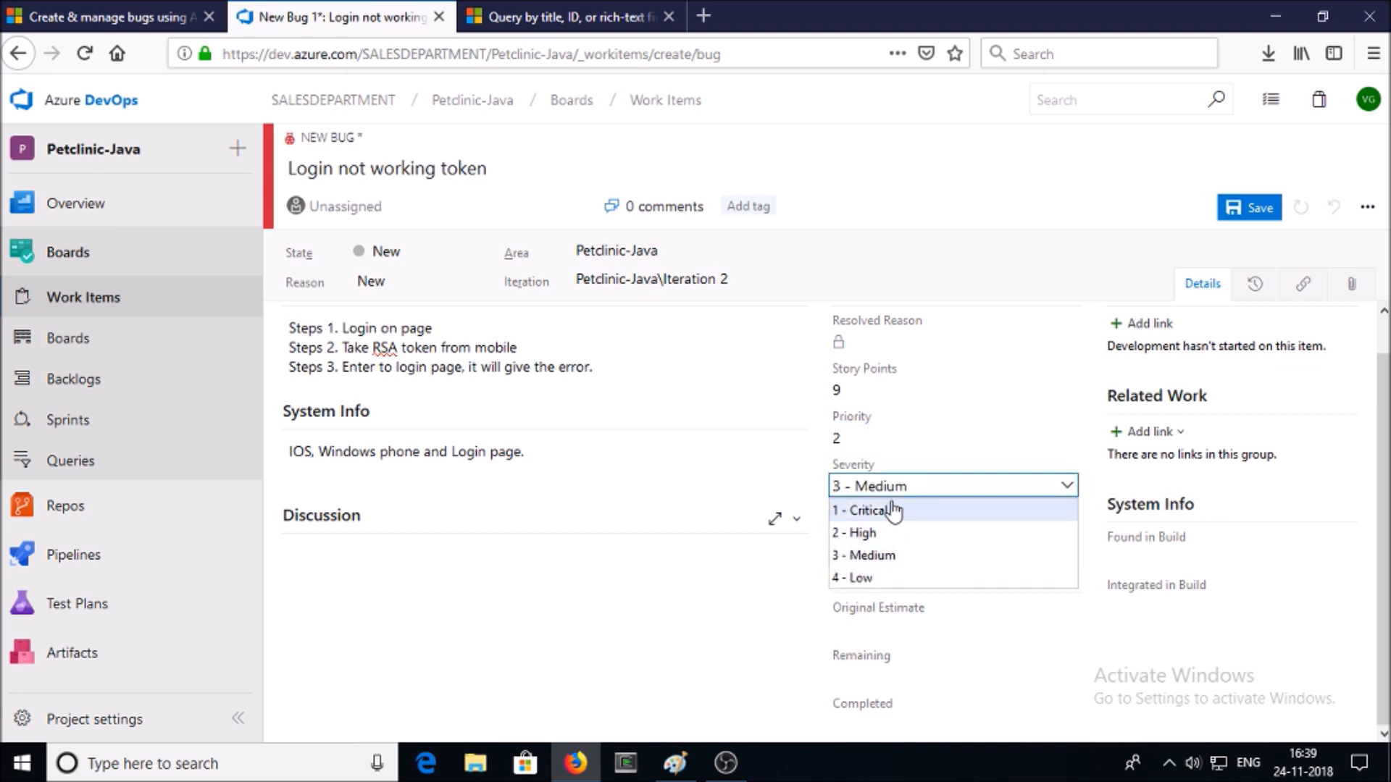
pyautogui.click(887, 536)
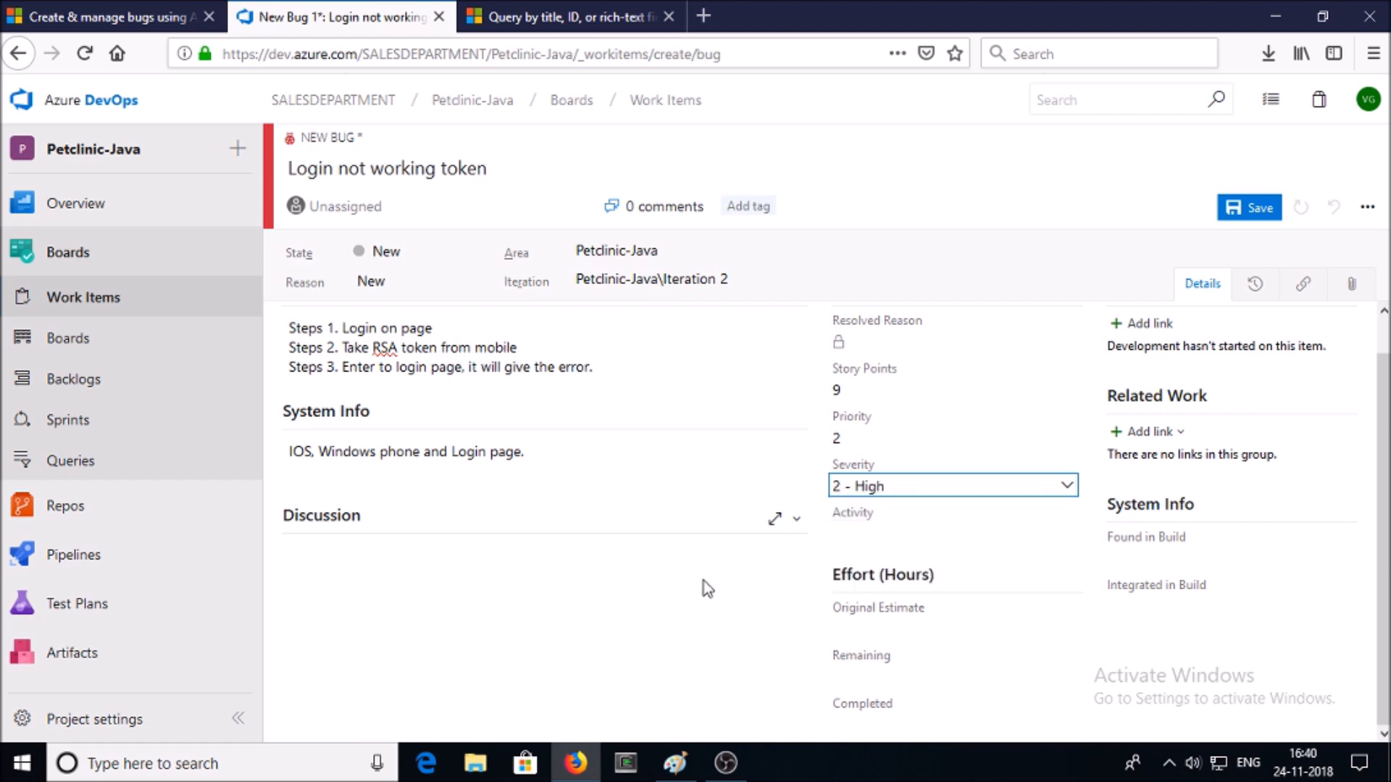
pyautogui.click(1066, 534)
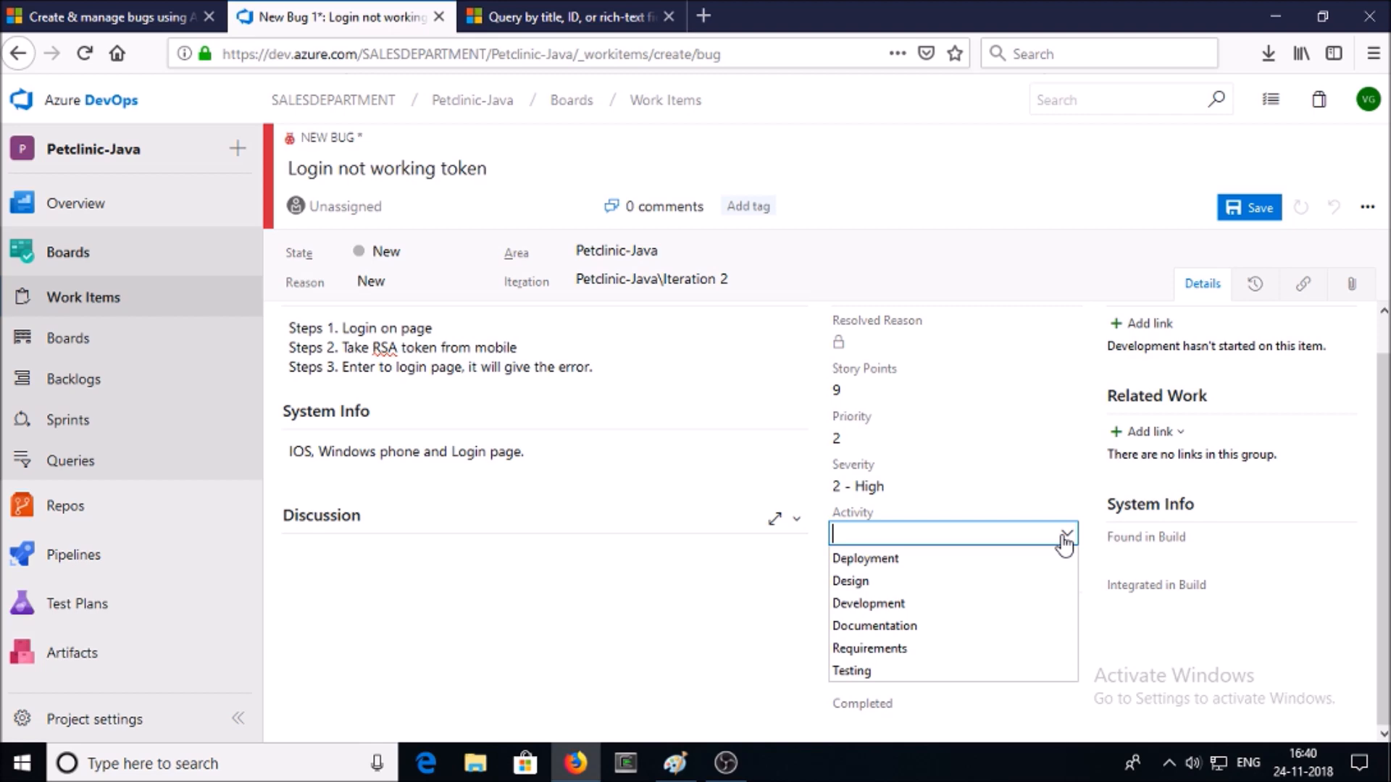
pyautogui.click(920, 567)
pyautogui.click(748, 633)
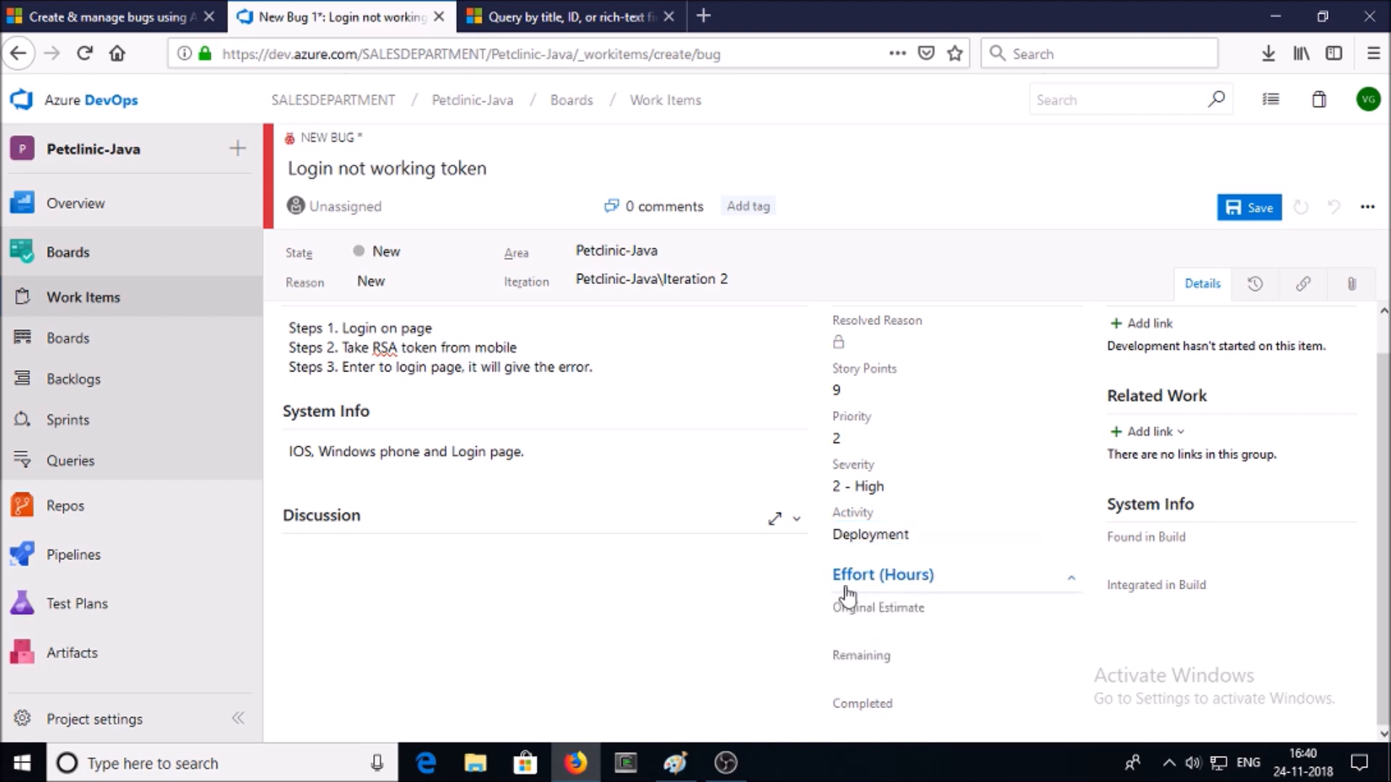
# Set the bug's effort to 45 hours original estimate, 15 remaining and 30 completed, and save the bug.
pyautogui.click(935, 626)
pyautogui.write('45')
pyautogui.click(911, 676)
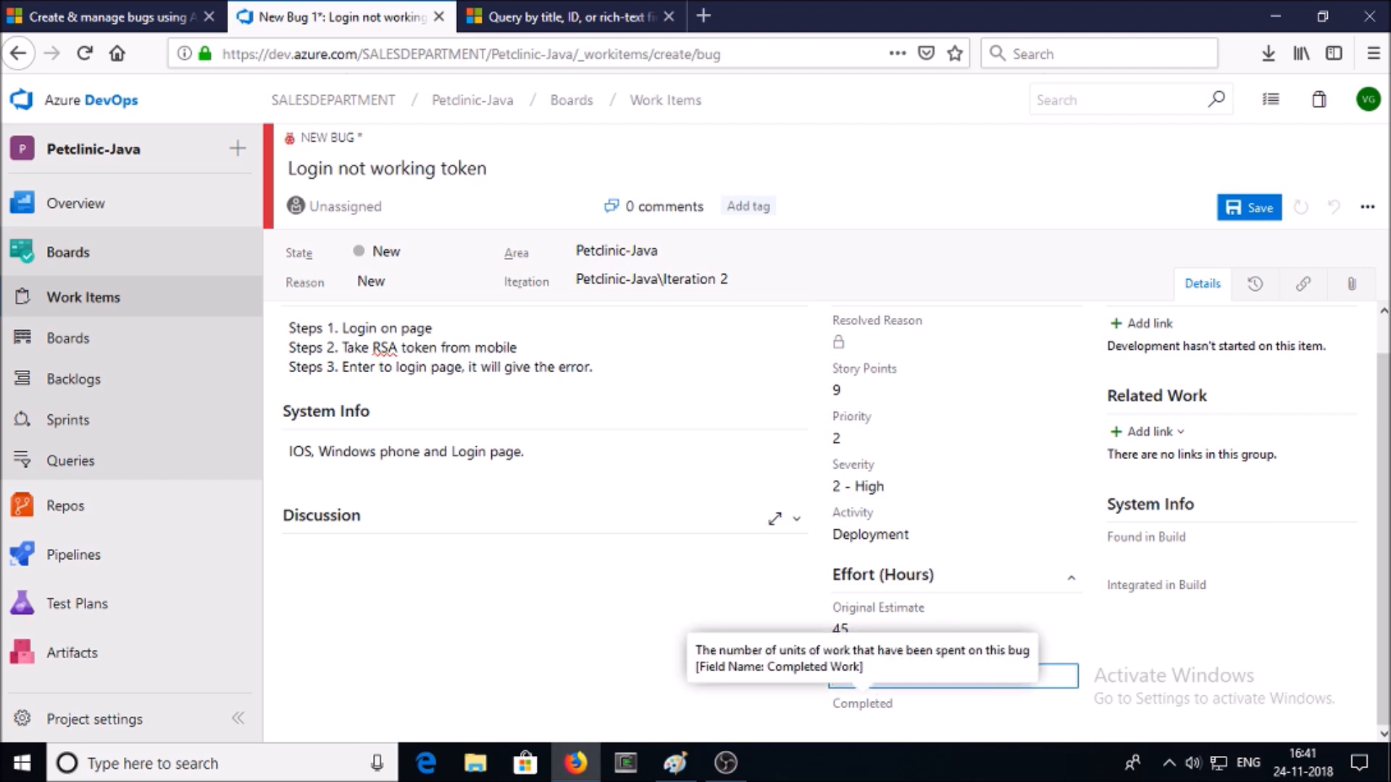
pyautogui.write('15')
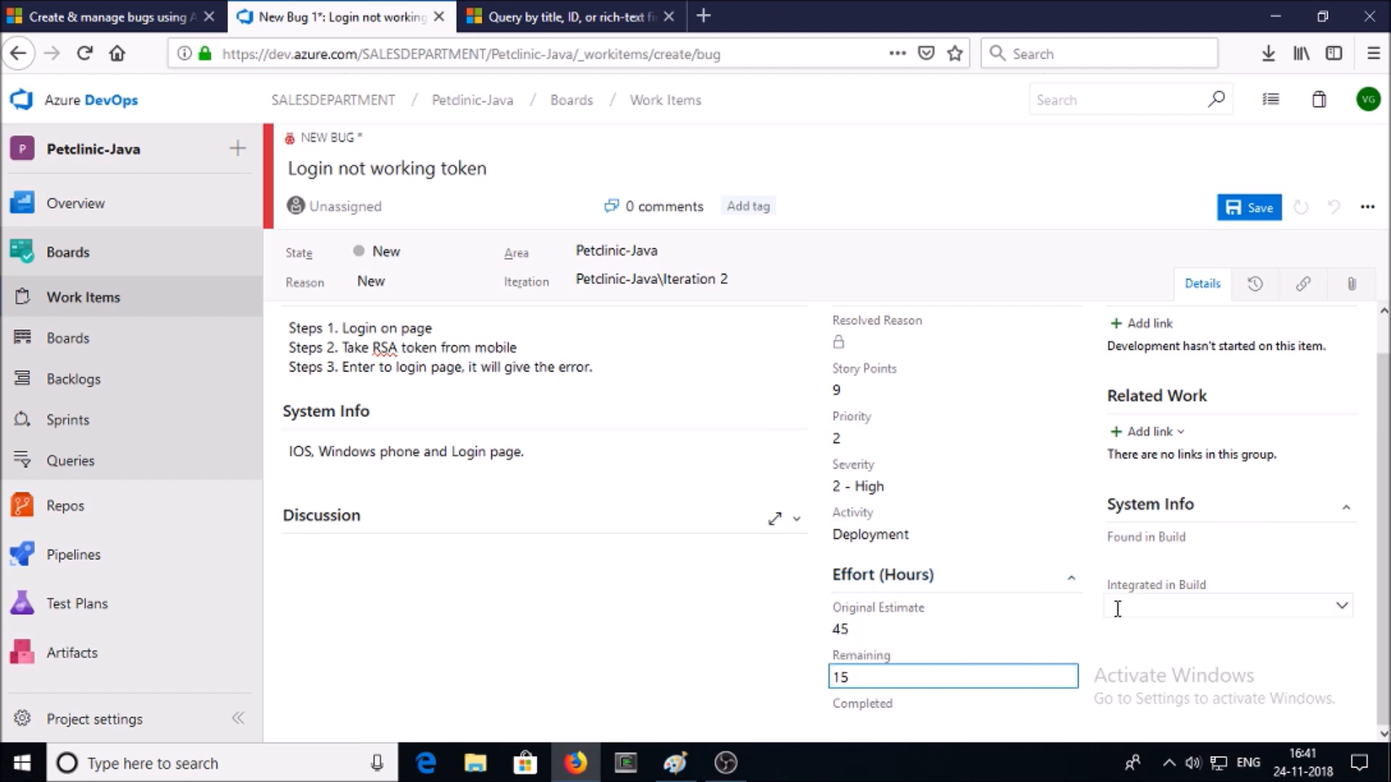
pyautogui.press('Tab')
pyautogui.write('3')
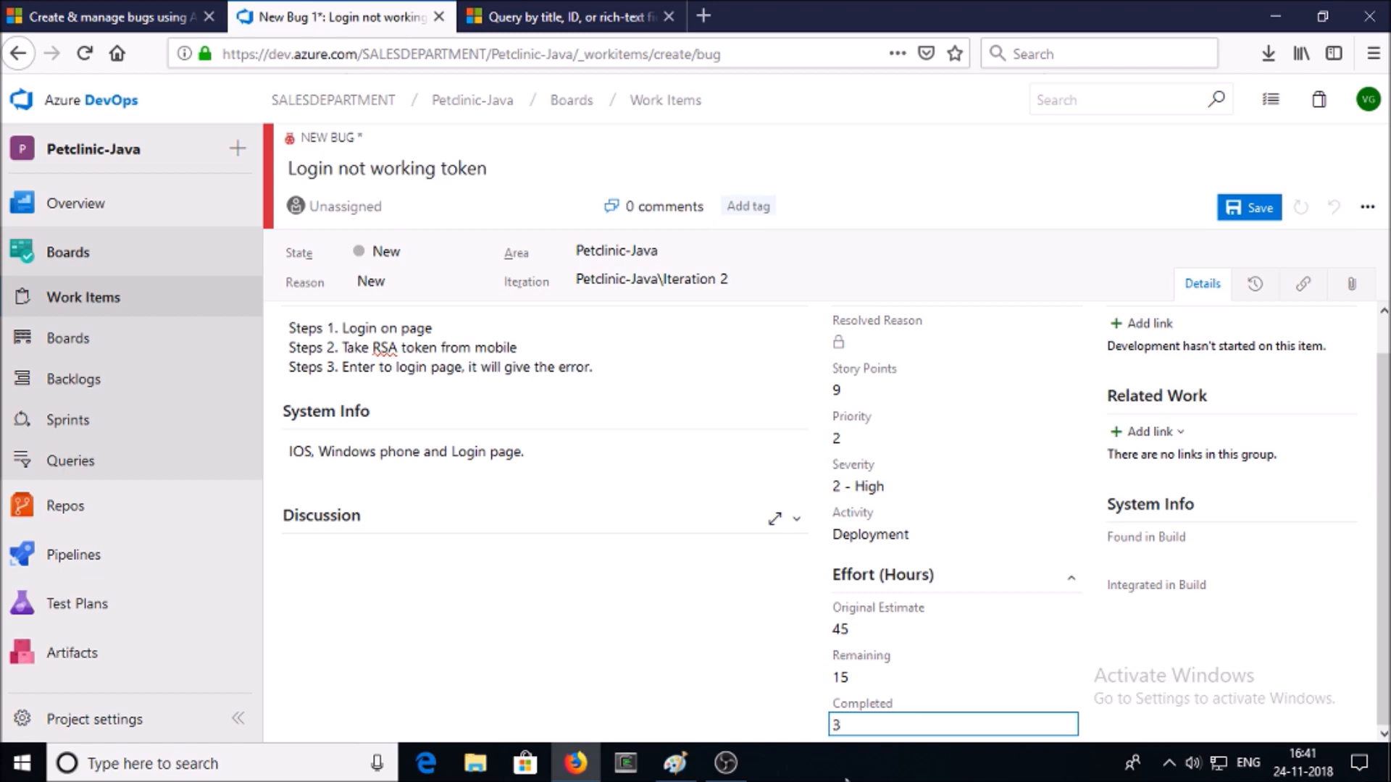
pyautogui.write('0')
pyautogui.click(1235, 268)
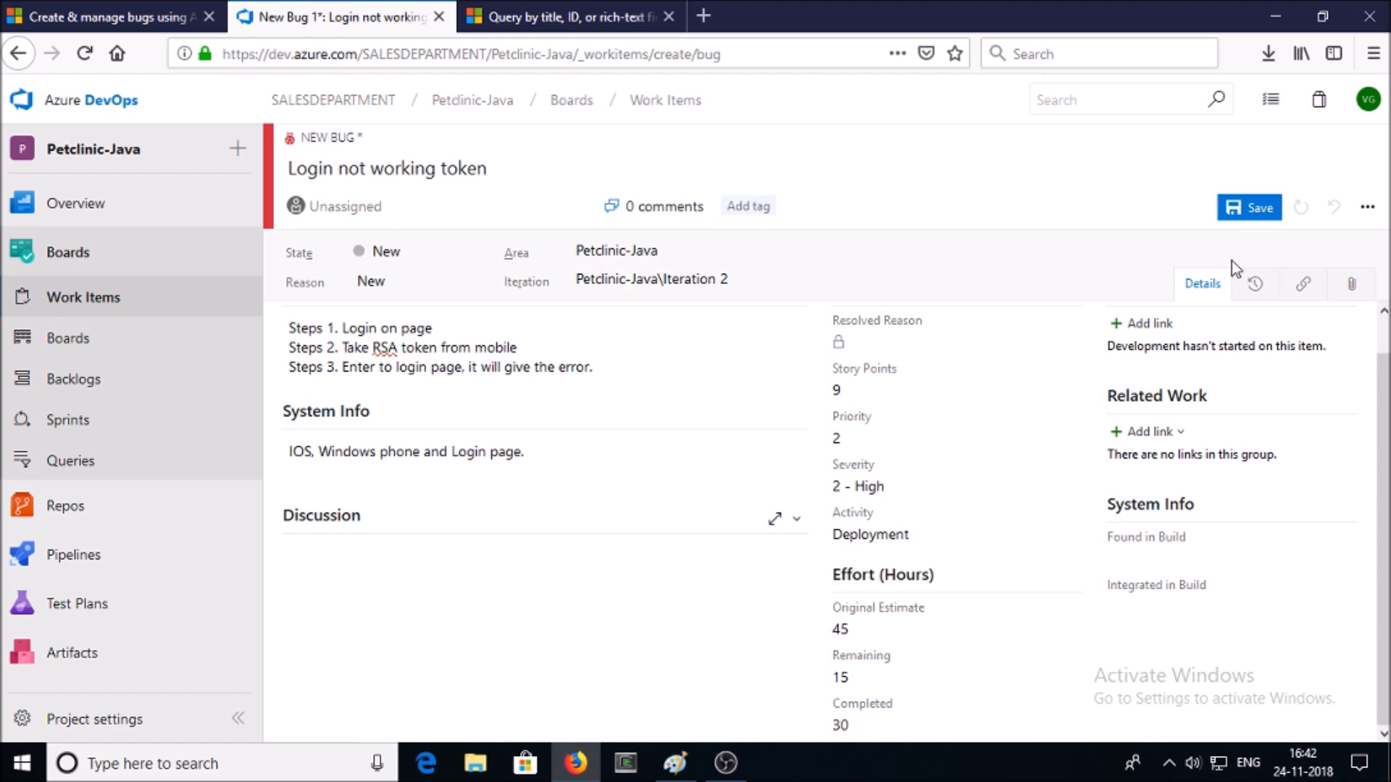
pyautogui.click(1252, 208)
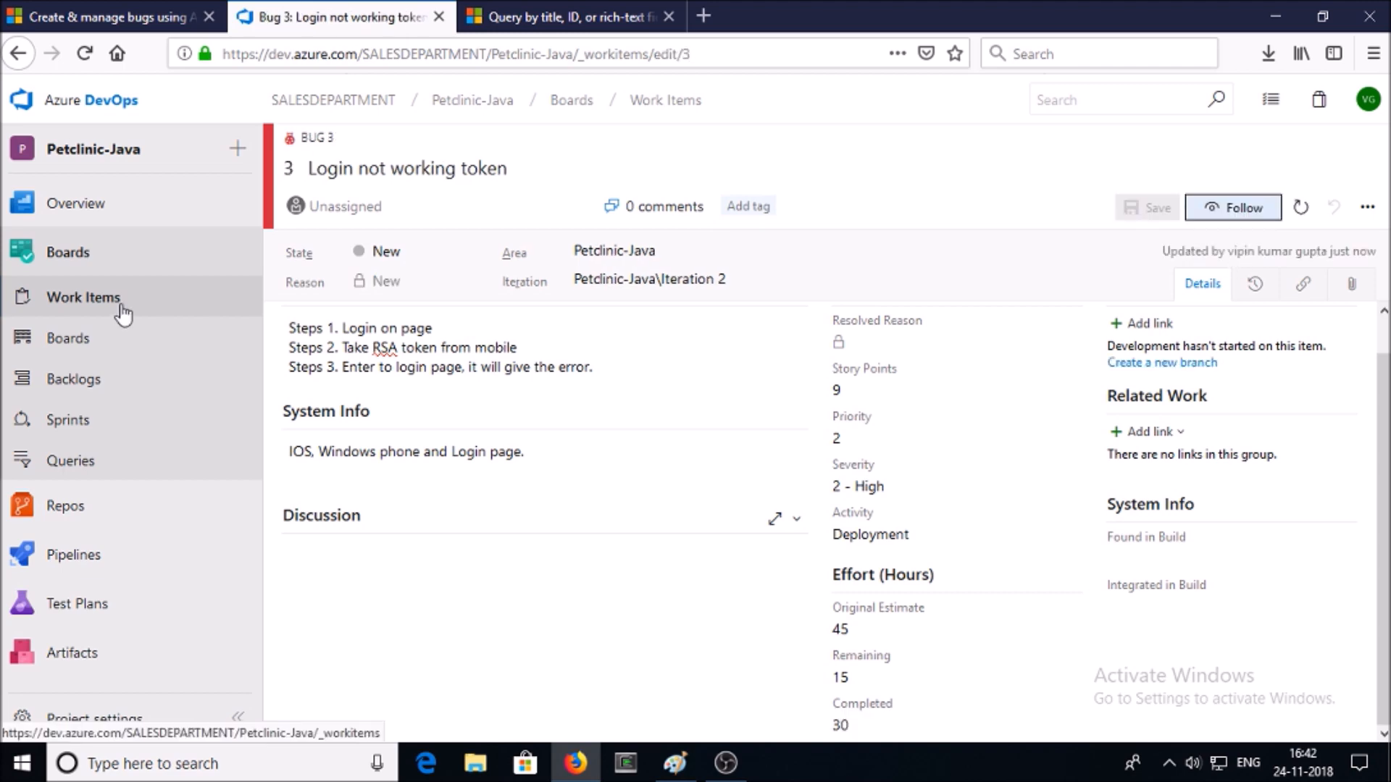
# Reopen the "Login not working token" bug from the work items list and assign it to the team member.
pyautogui.click(123, 310)
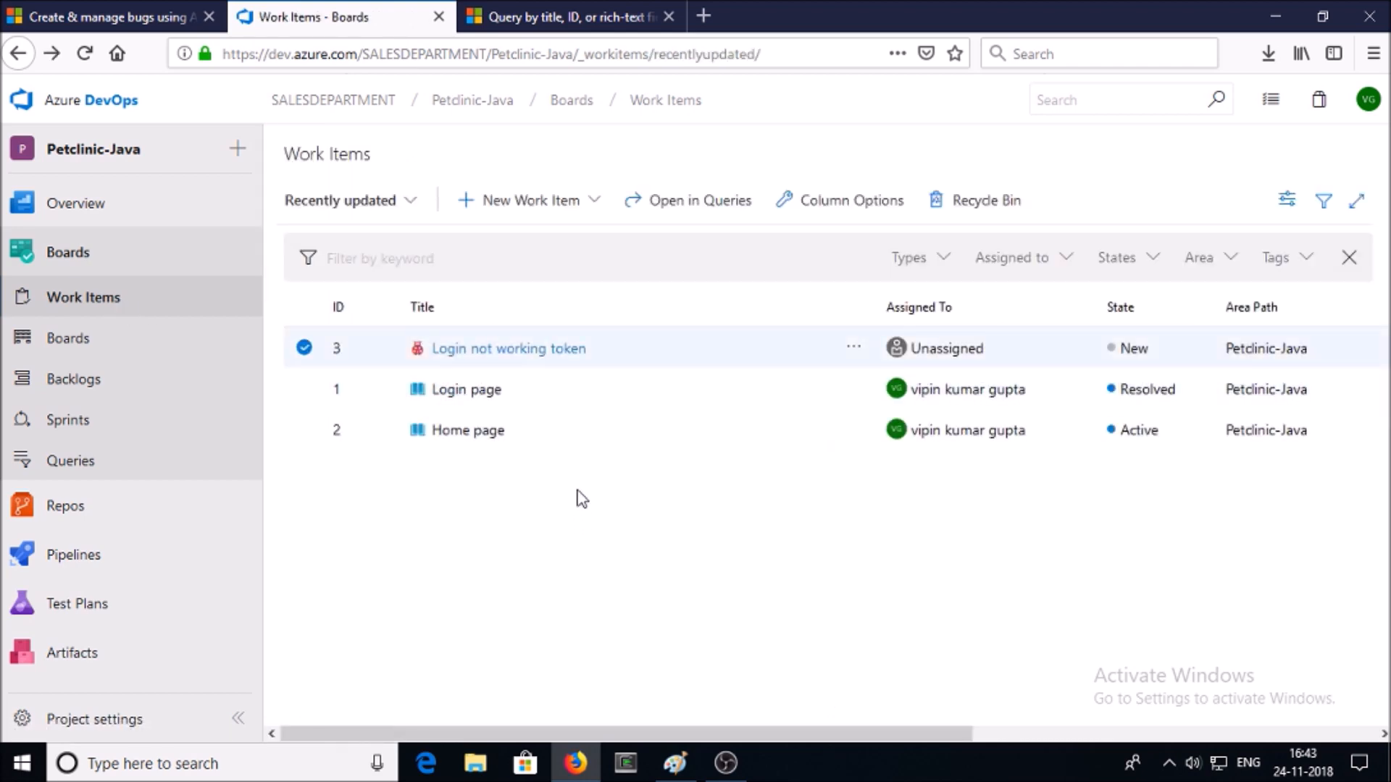
pyautogui.click(562, 353)
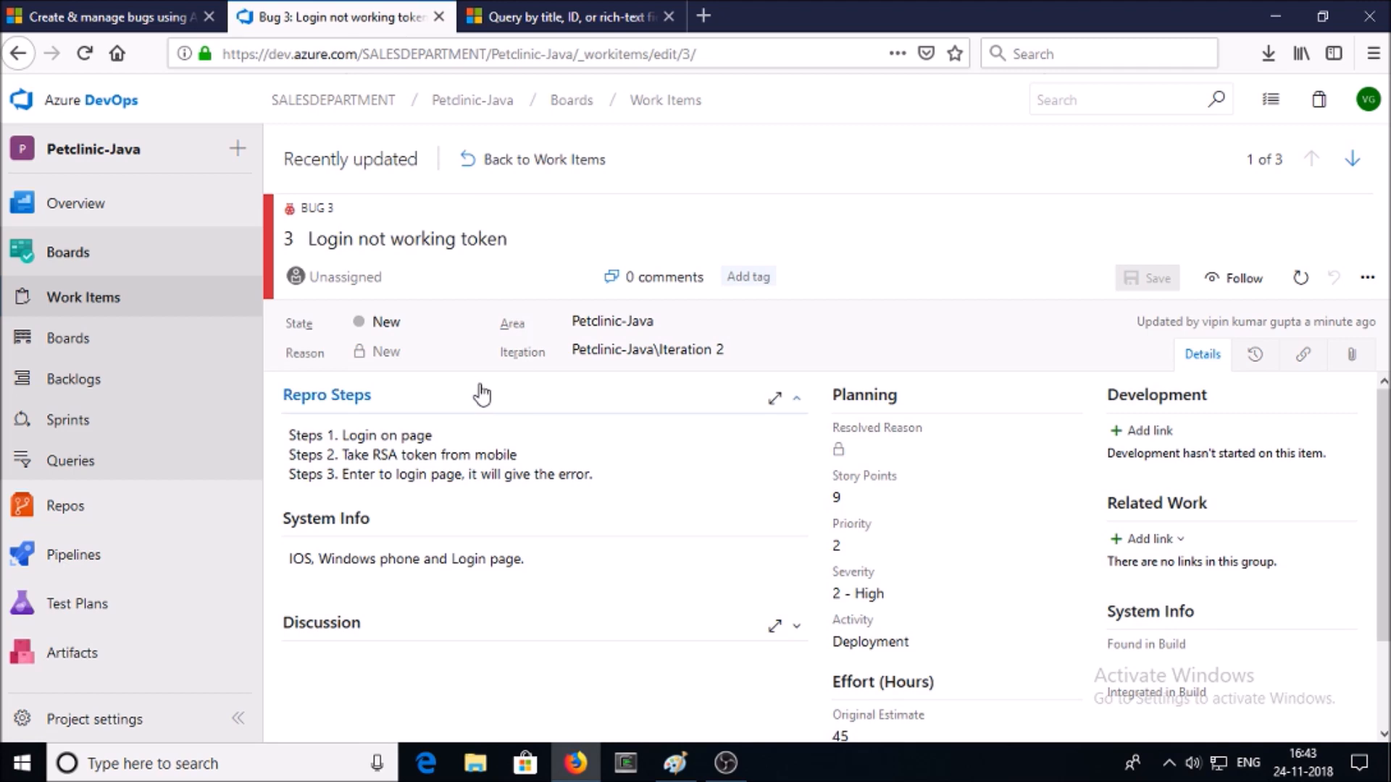
pyautogui.click(409, 278)
pyautogui.click(402, 316)
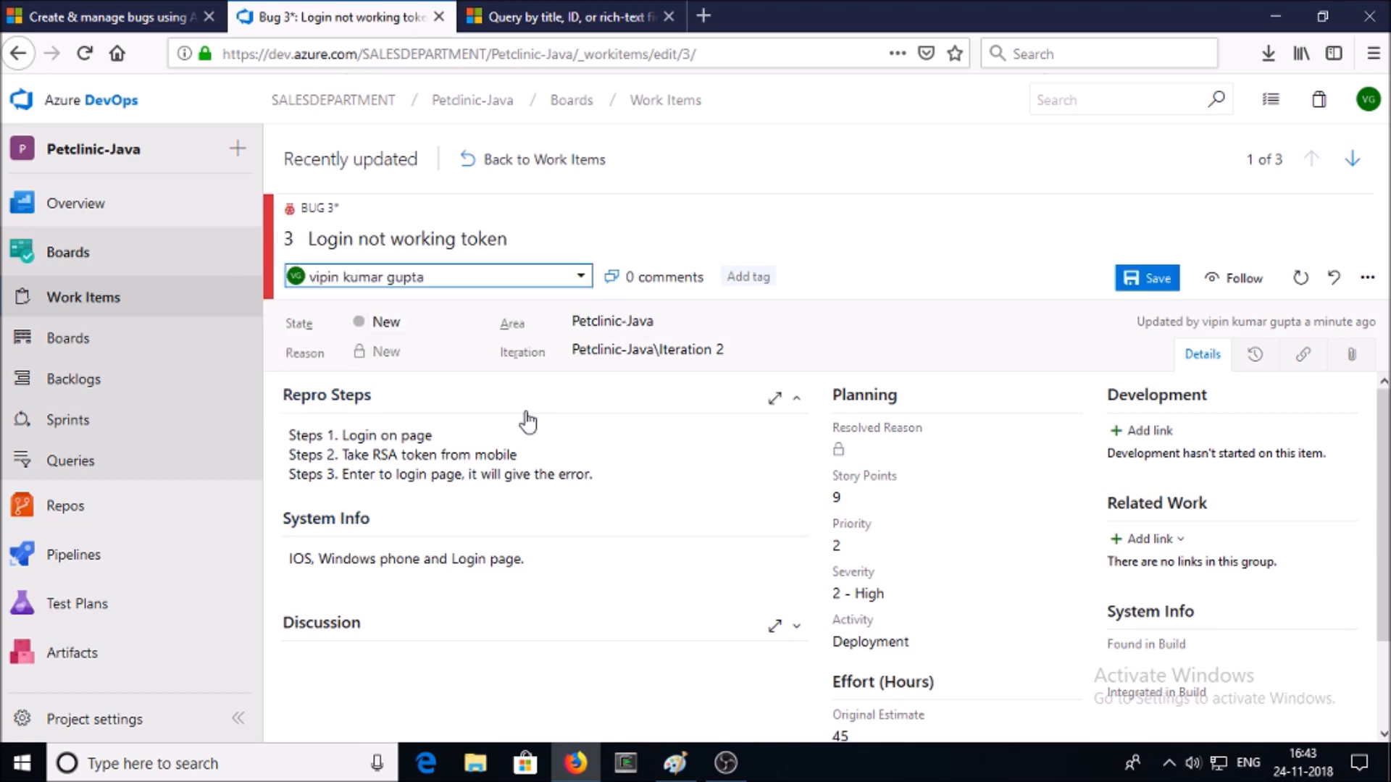
# Set the bug's state to Active with reason Approved and its iteration to Petclinic-Java\Iteration 1, and save it.
pyautogui.click(477, 324)
pyautogui.click(461, 349)
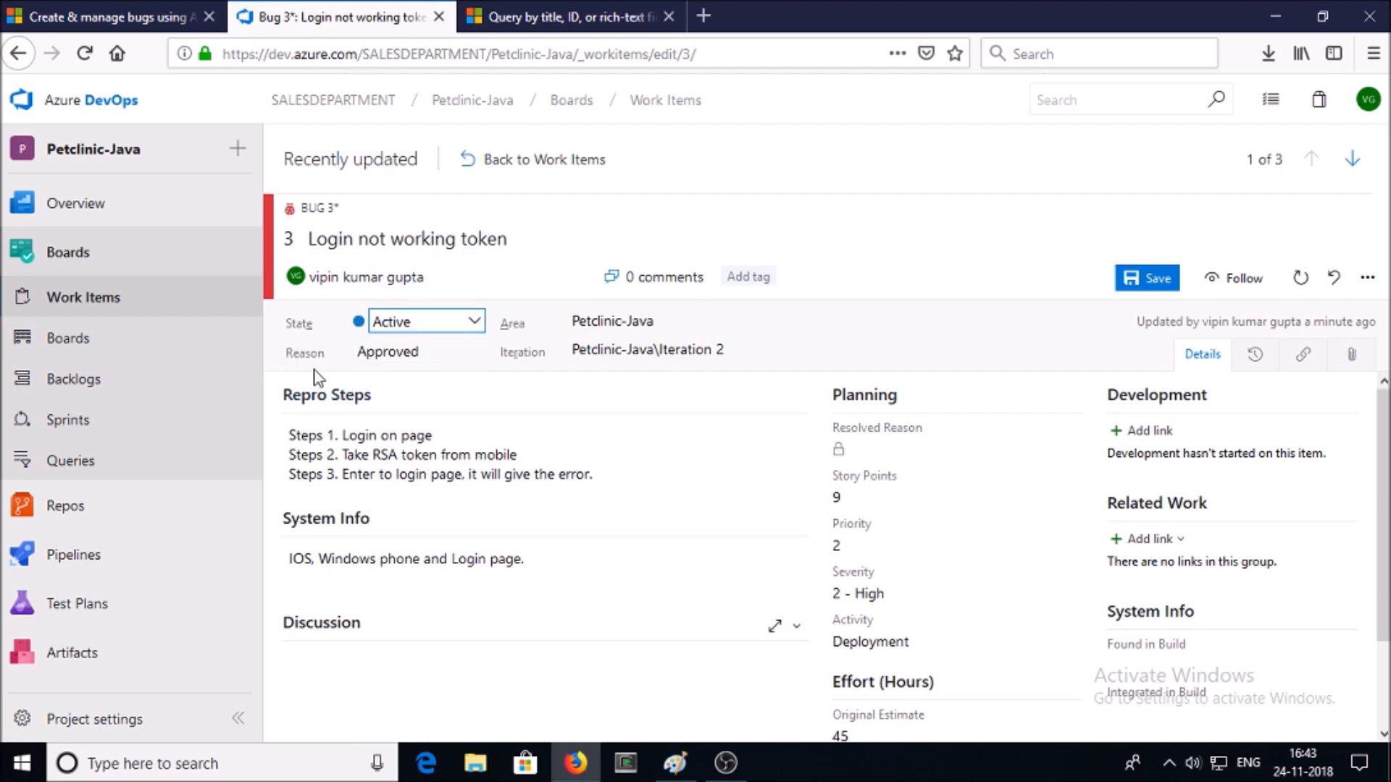
pyautogui.click(401, 354)
pyautogui.click(418, 376)
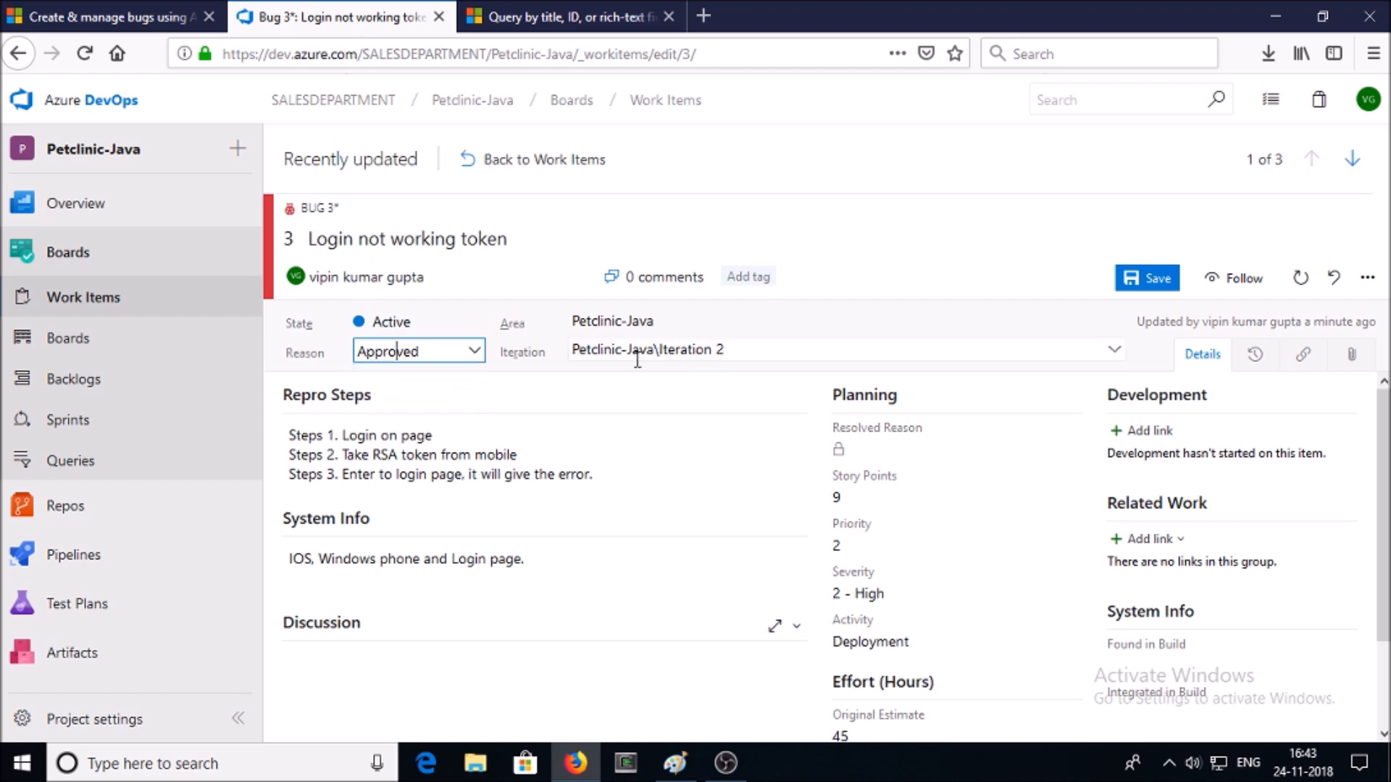
pyautogui.click(1112, 349)
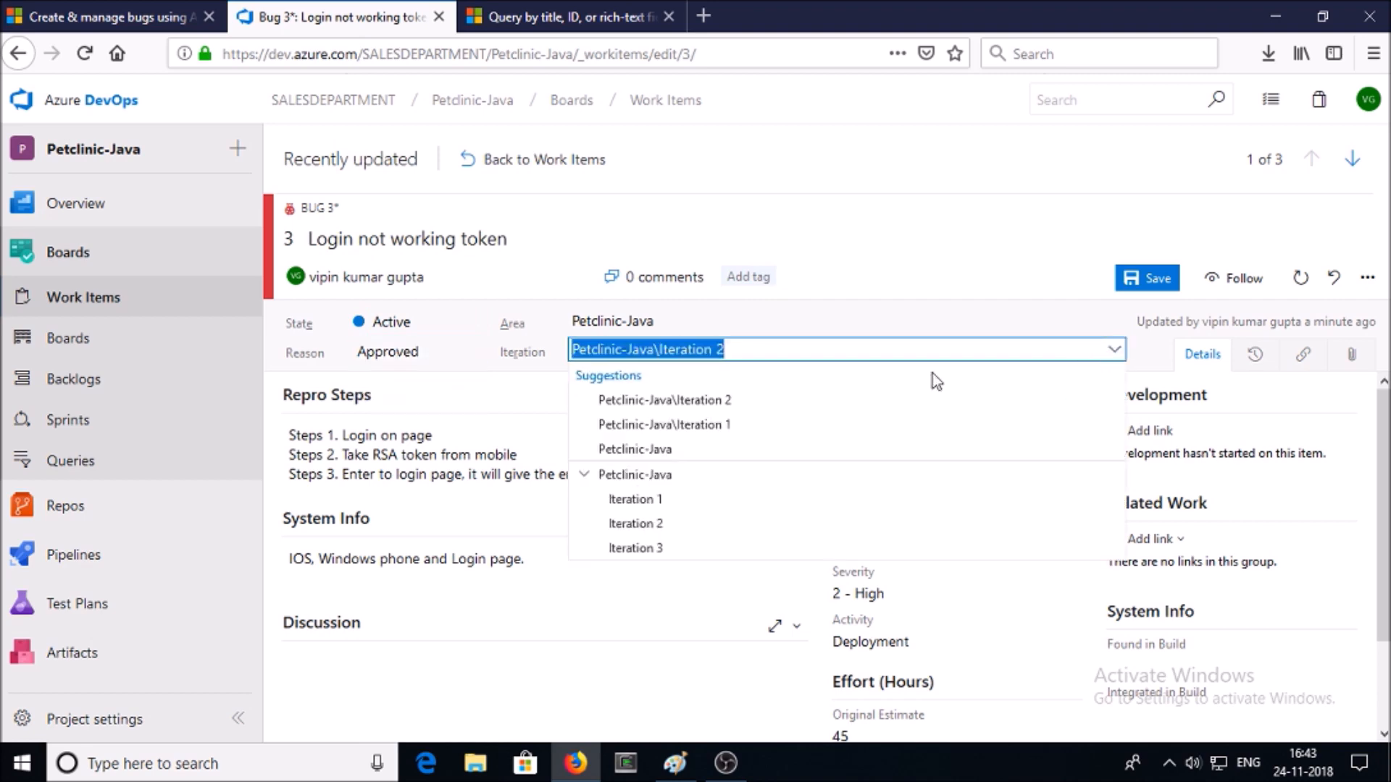
pyautogui.click(734, 426)
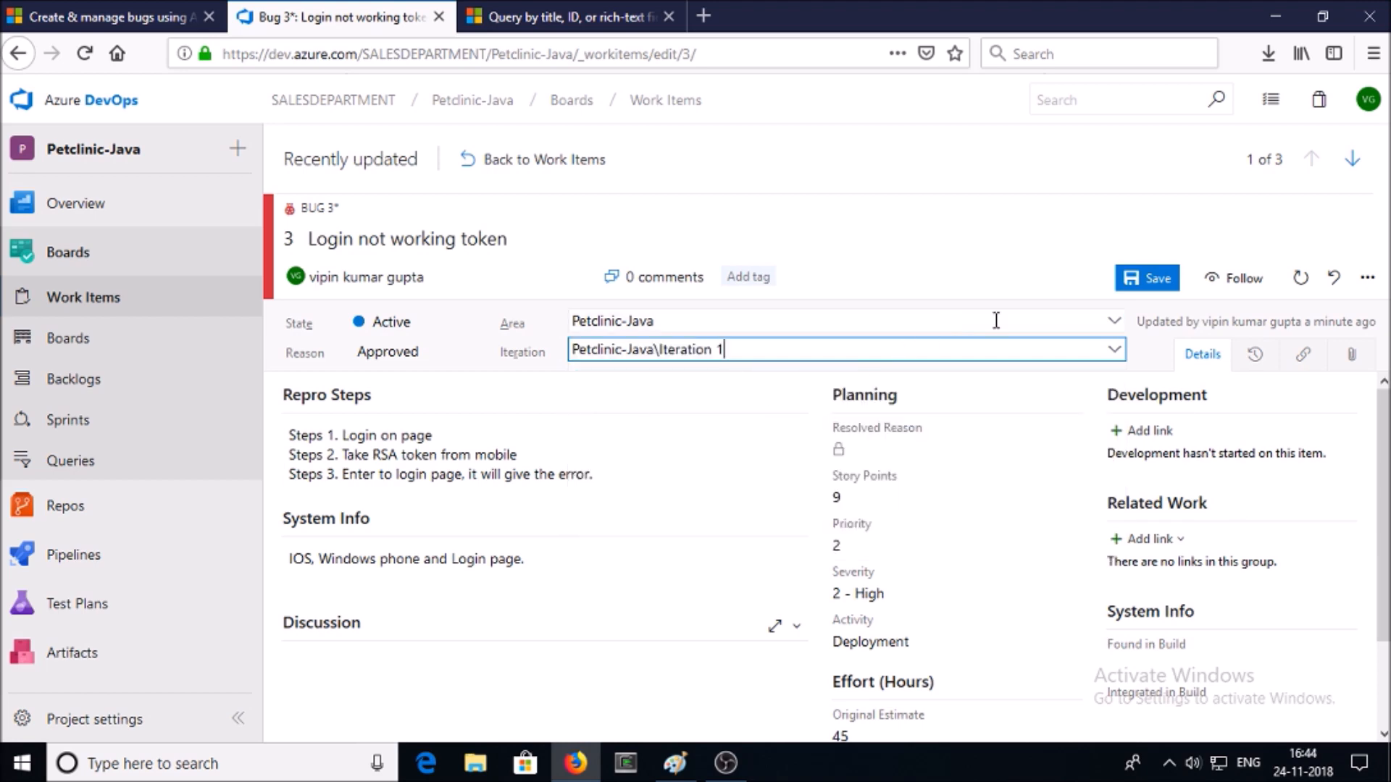
pyautogui.click(1150, 284)
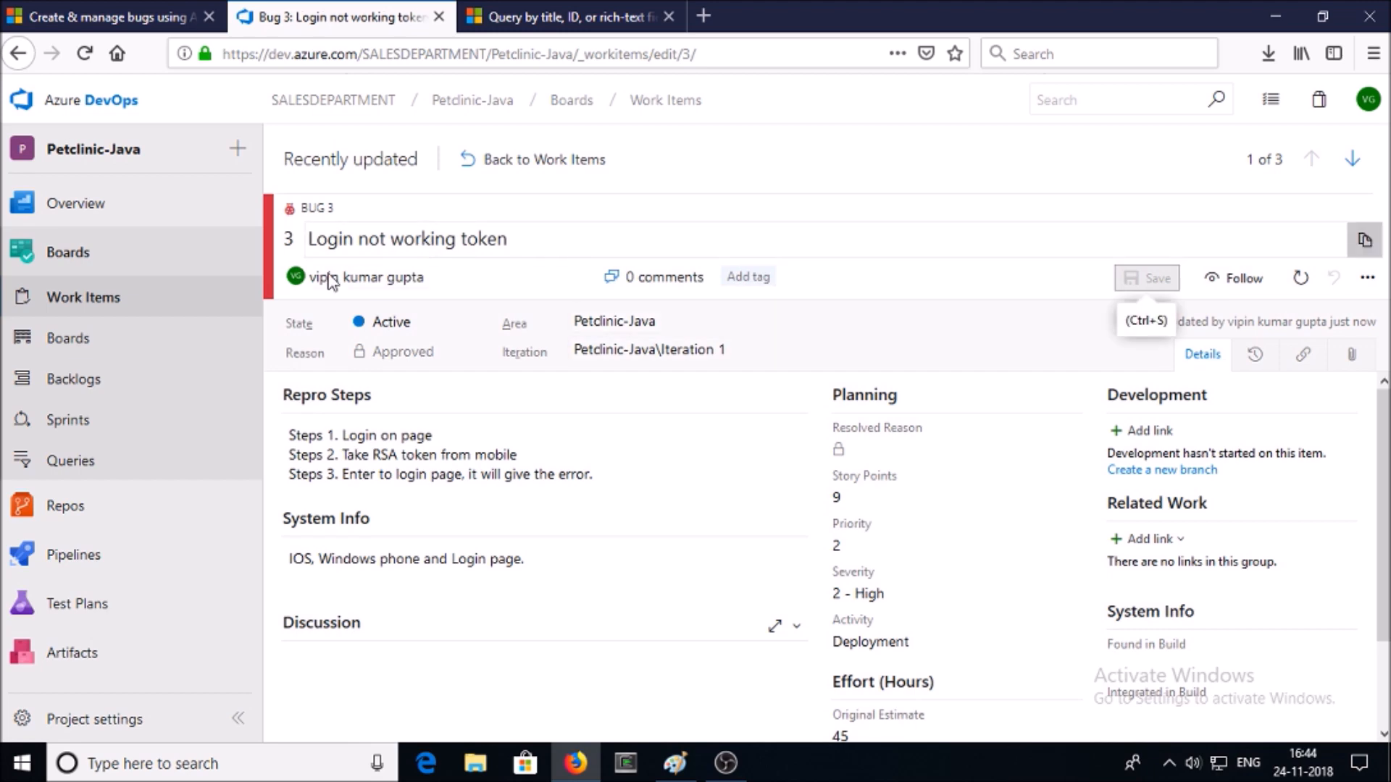
pyautogui.click(164, 299)
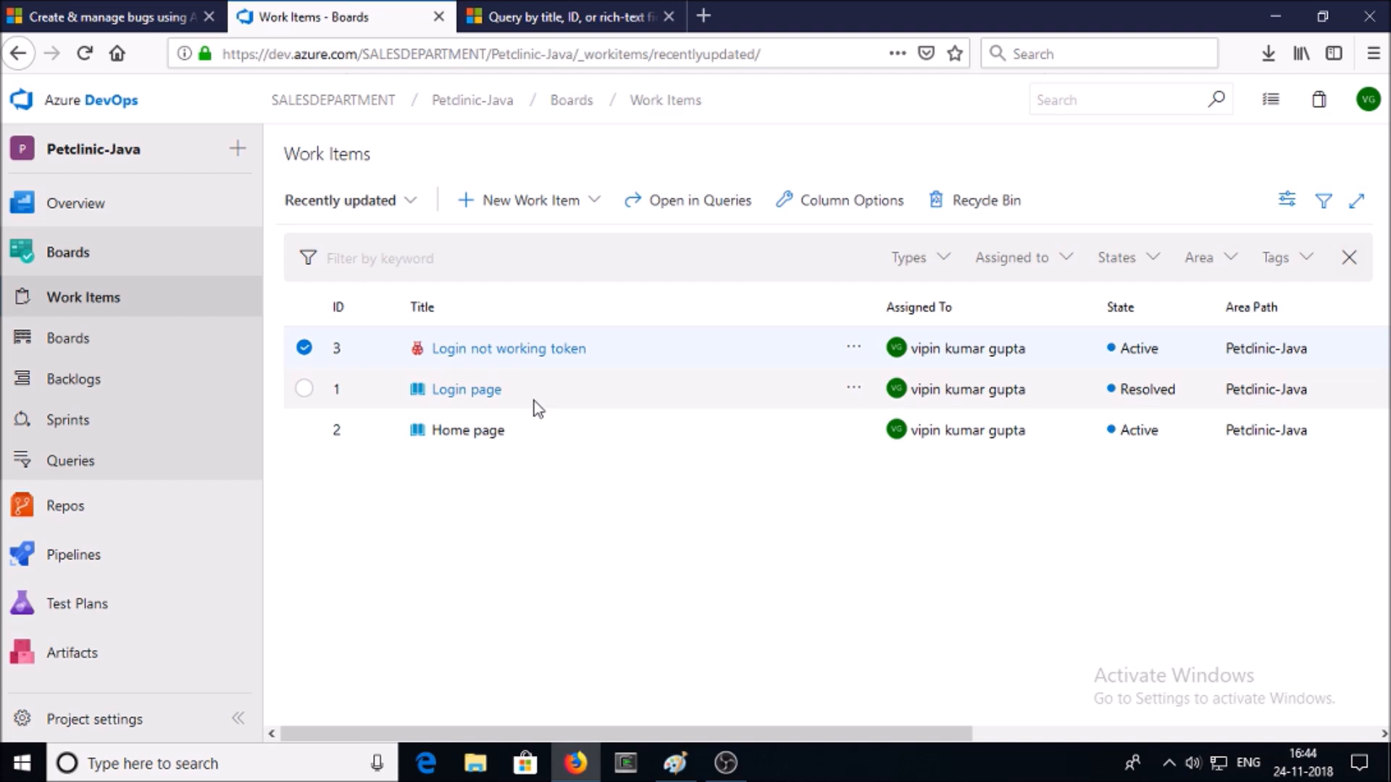
pyautogui.click(464, 391)
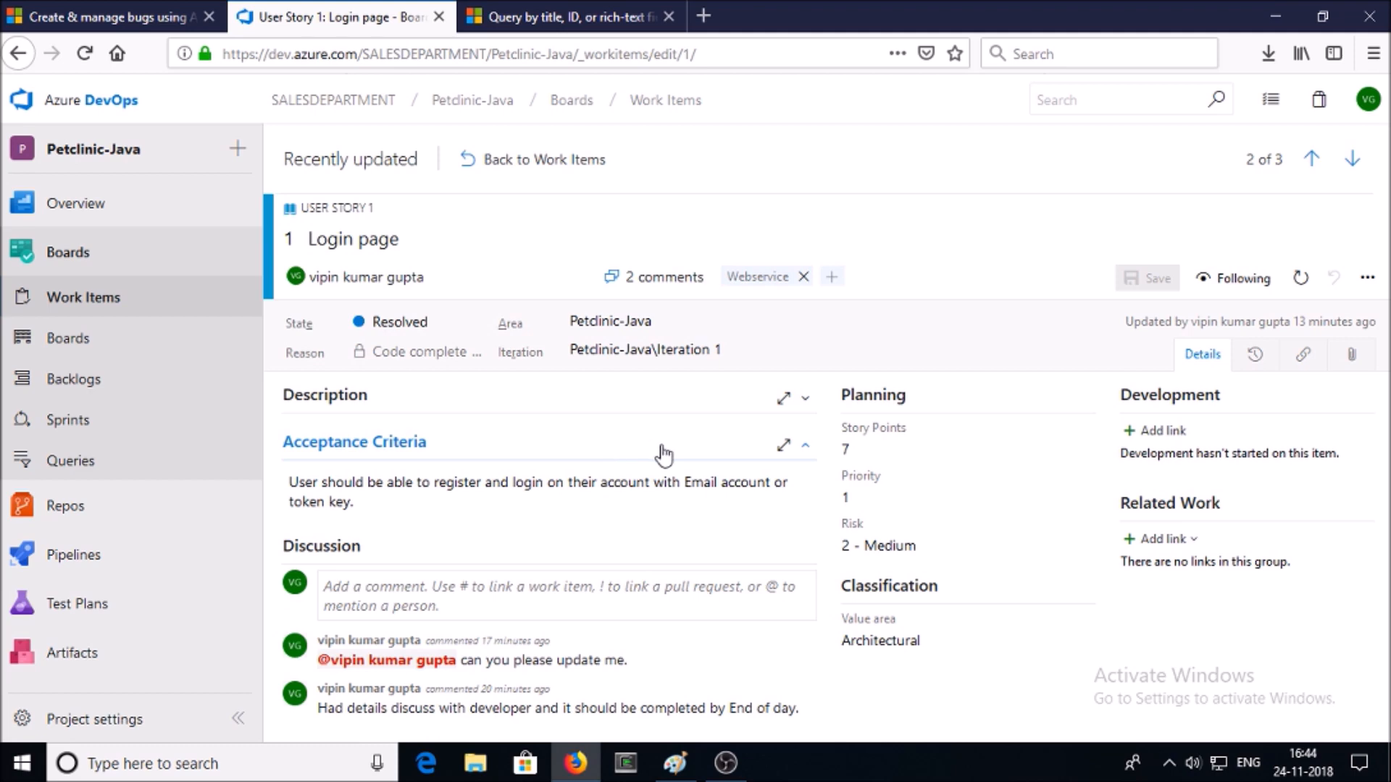
pyautogui.click(472, 322)
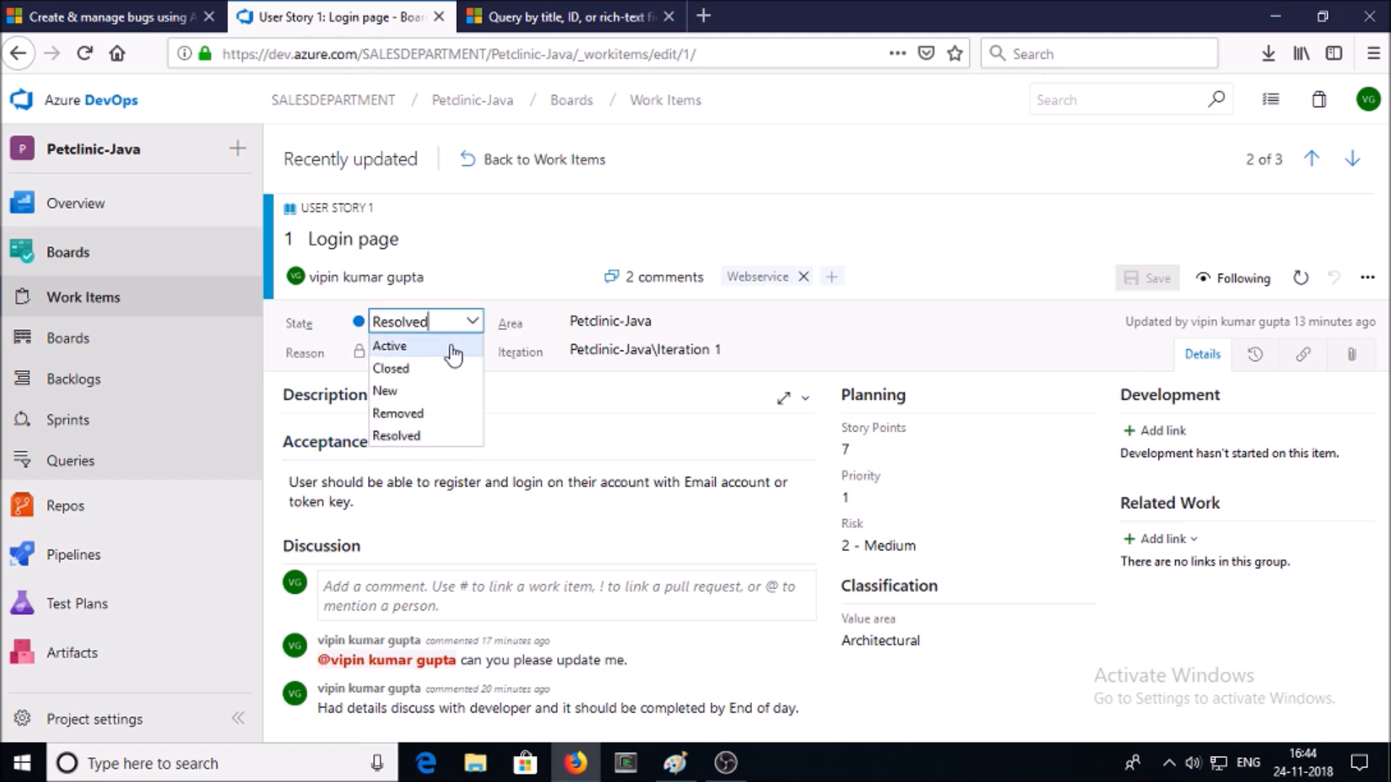
pyautogui.click(453, 347)
# Mention the assignee in bug 3 with "as discussed bug has been identified and fixed. closing this bug report." and save it as Closed, Fixed and verified.
pyautogui.click(494, 361)
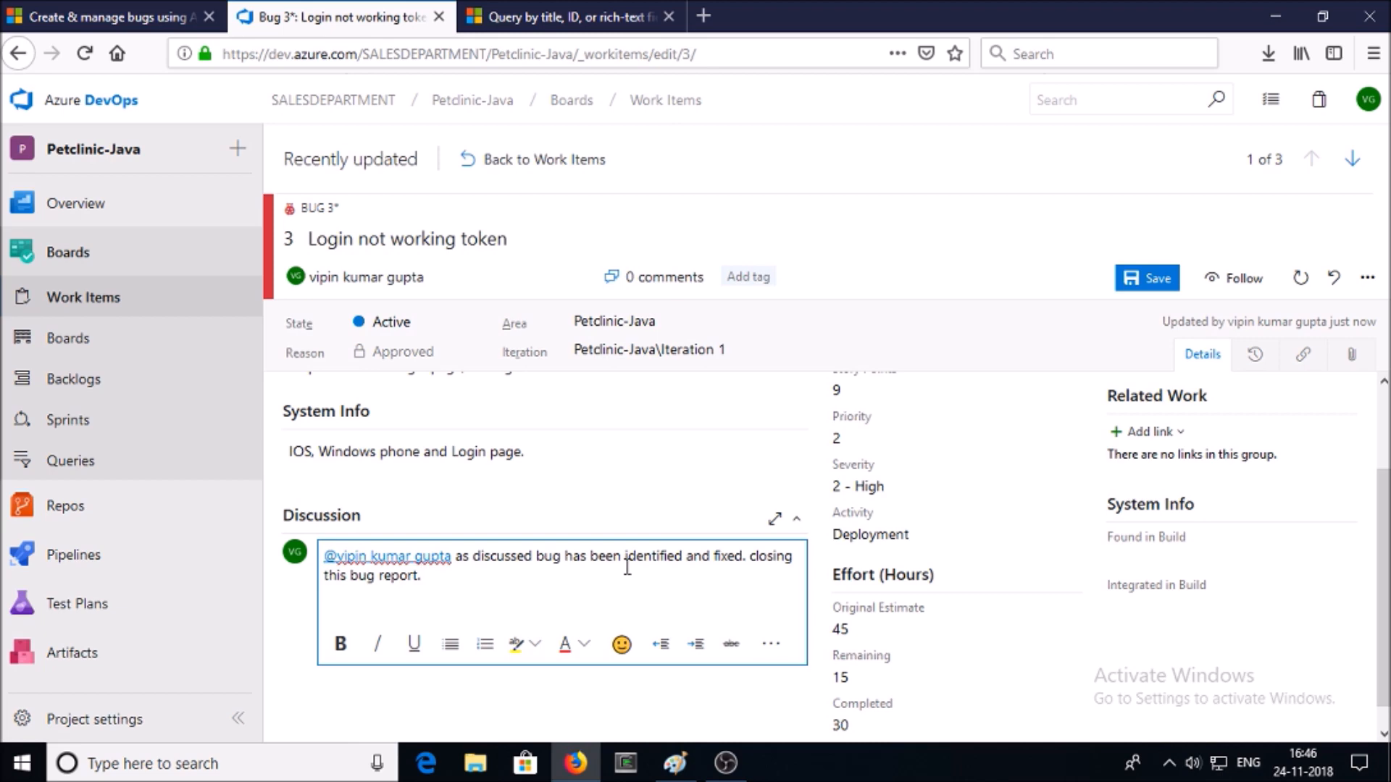
pyautogui.click(475, 323)
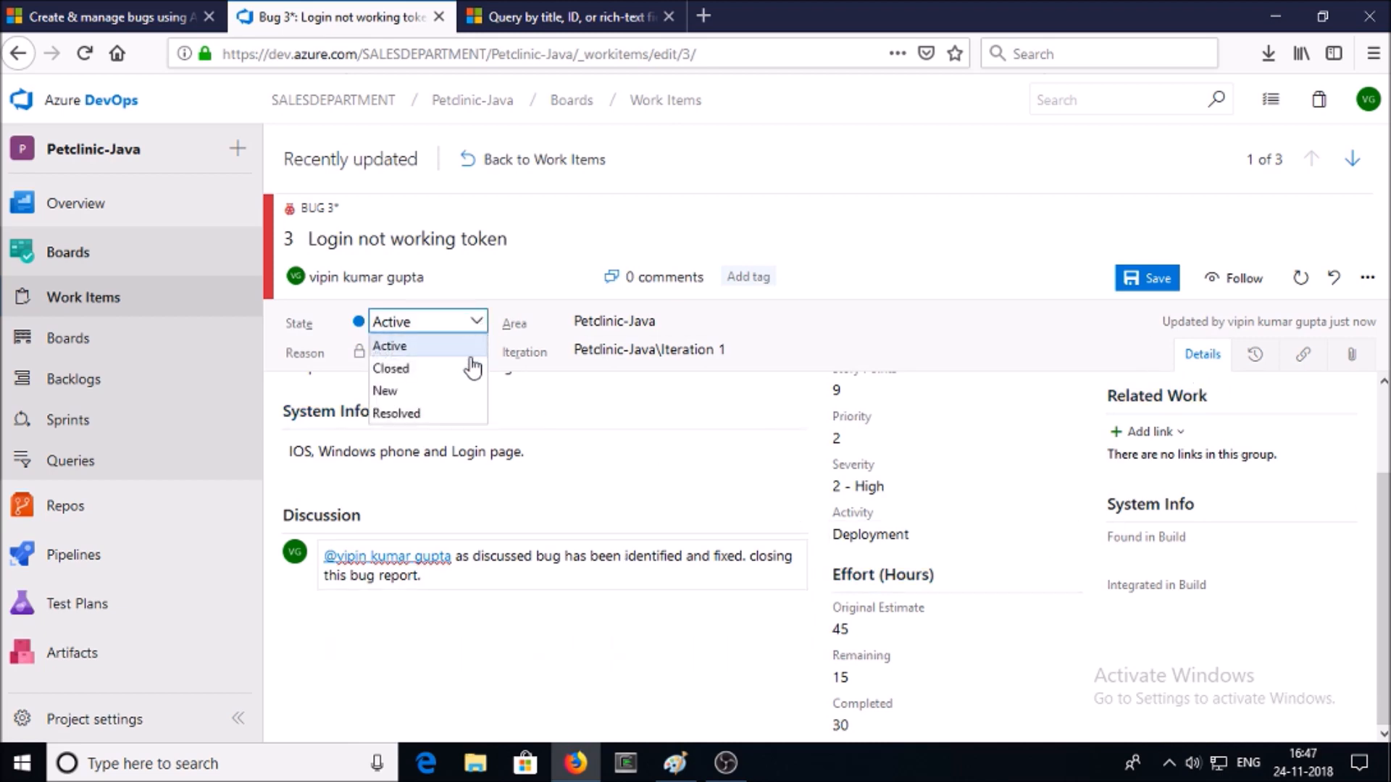
pyautogui.click(472, 368)
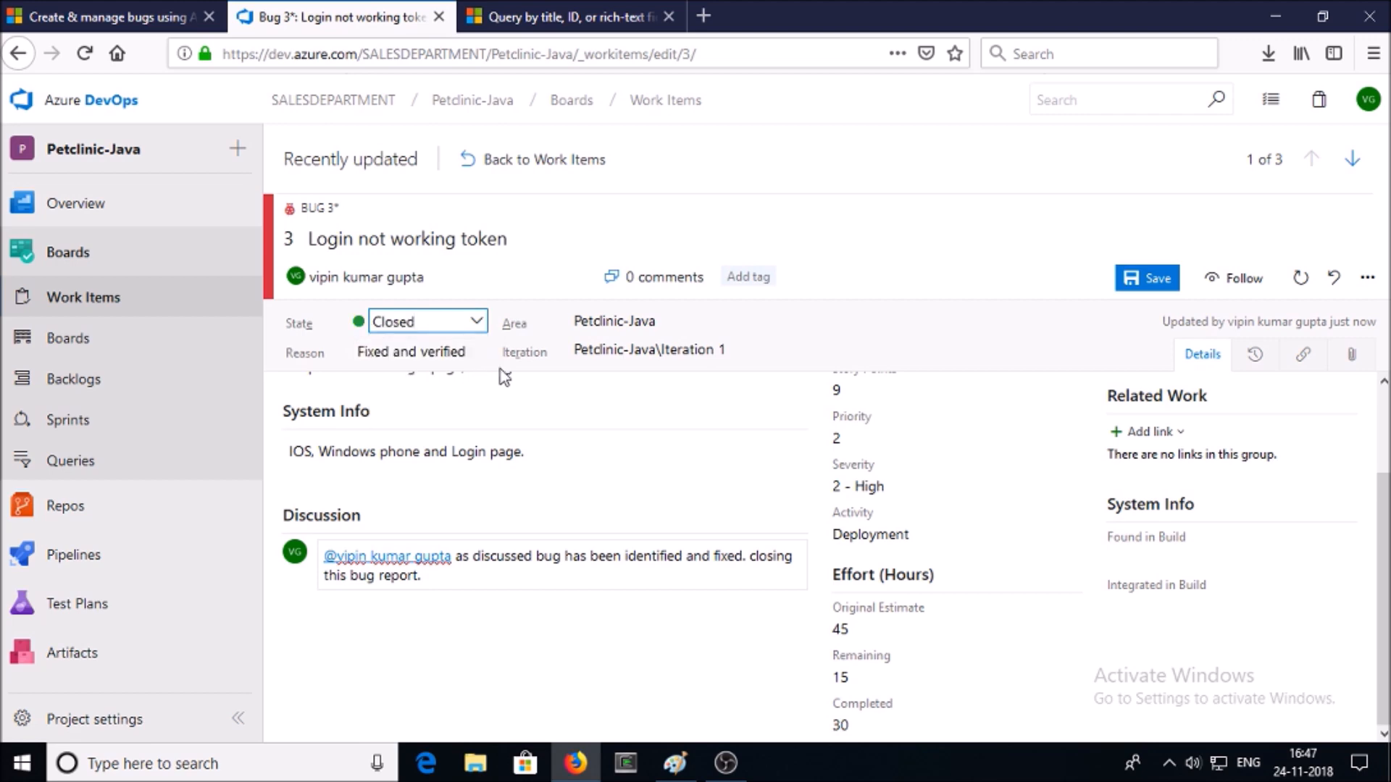
pyautogui.click(484, 352)
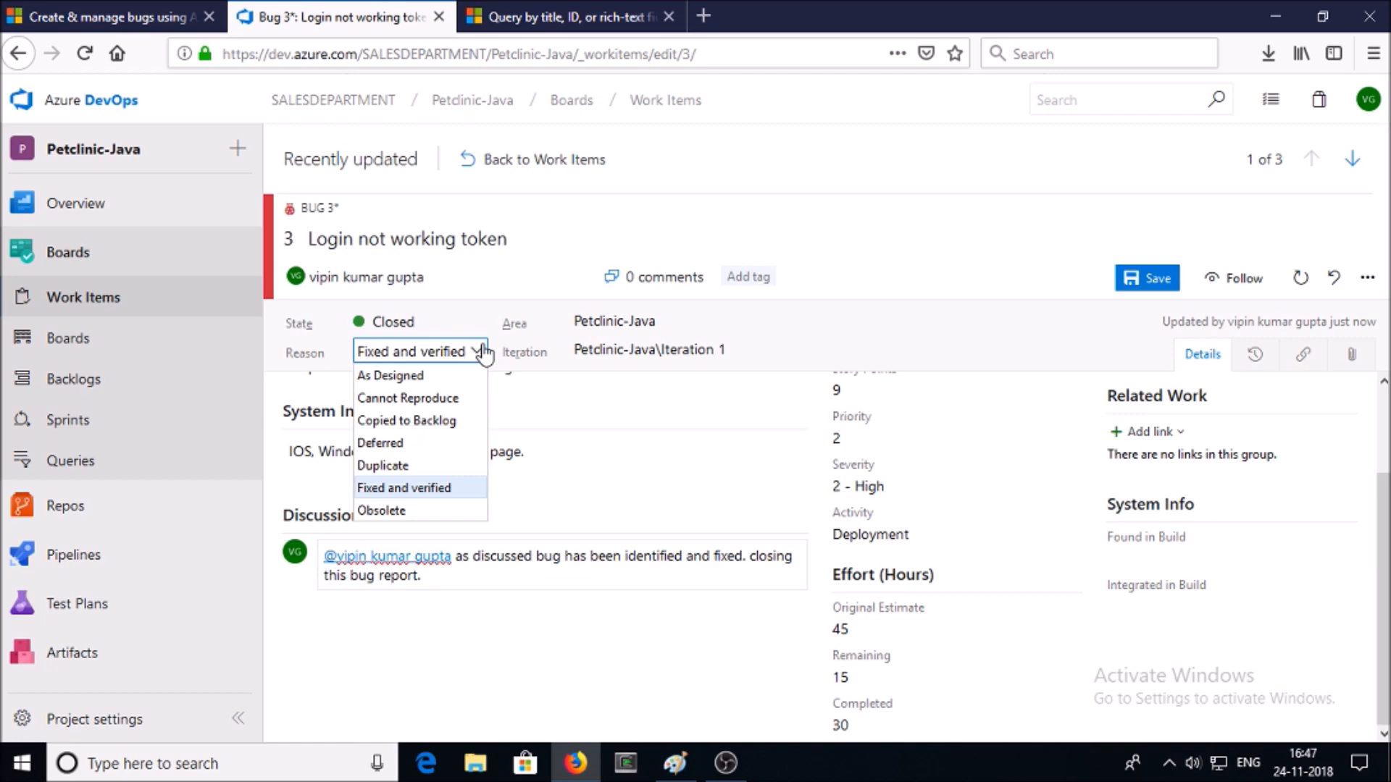
pyautogui.click(478, 352)
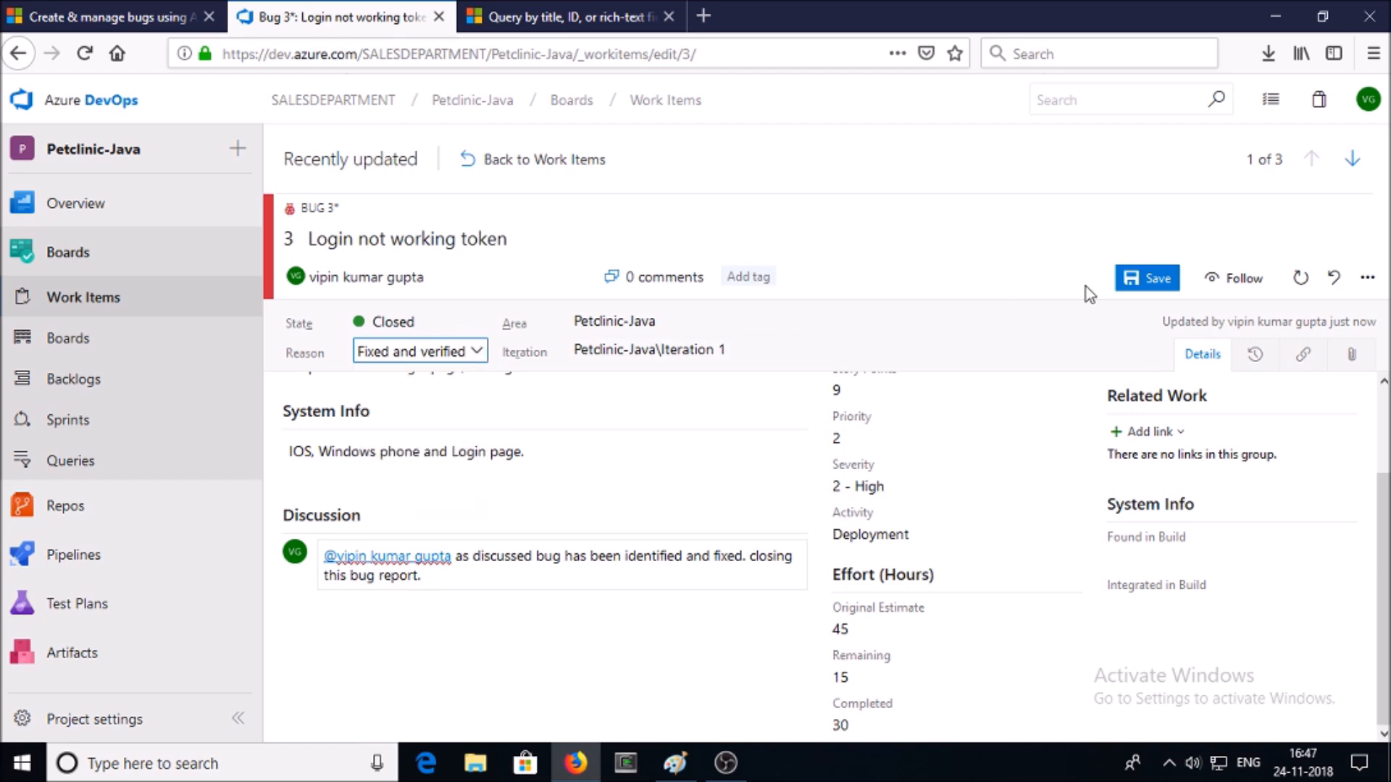
pyautogui.click(1150, 281)
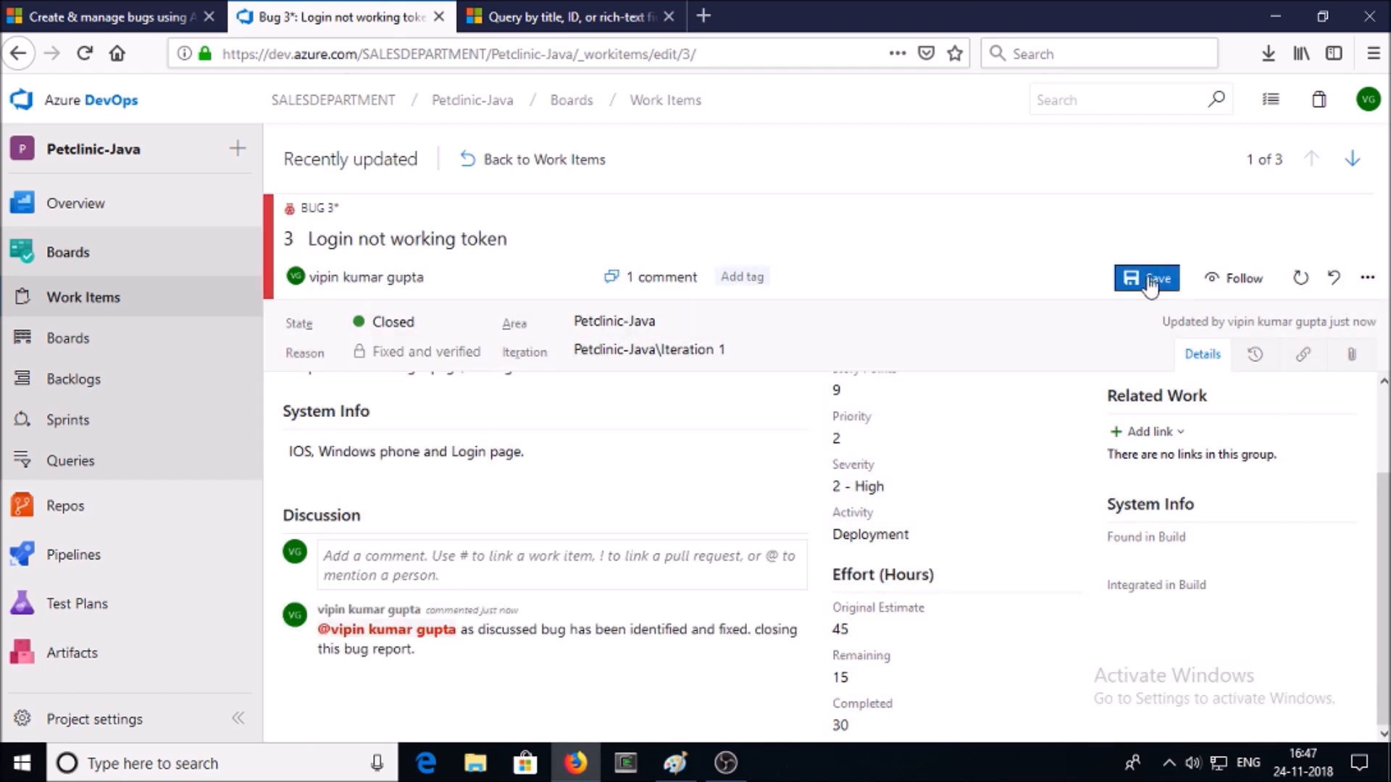
pyautogui.click(576, 175)
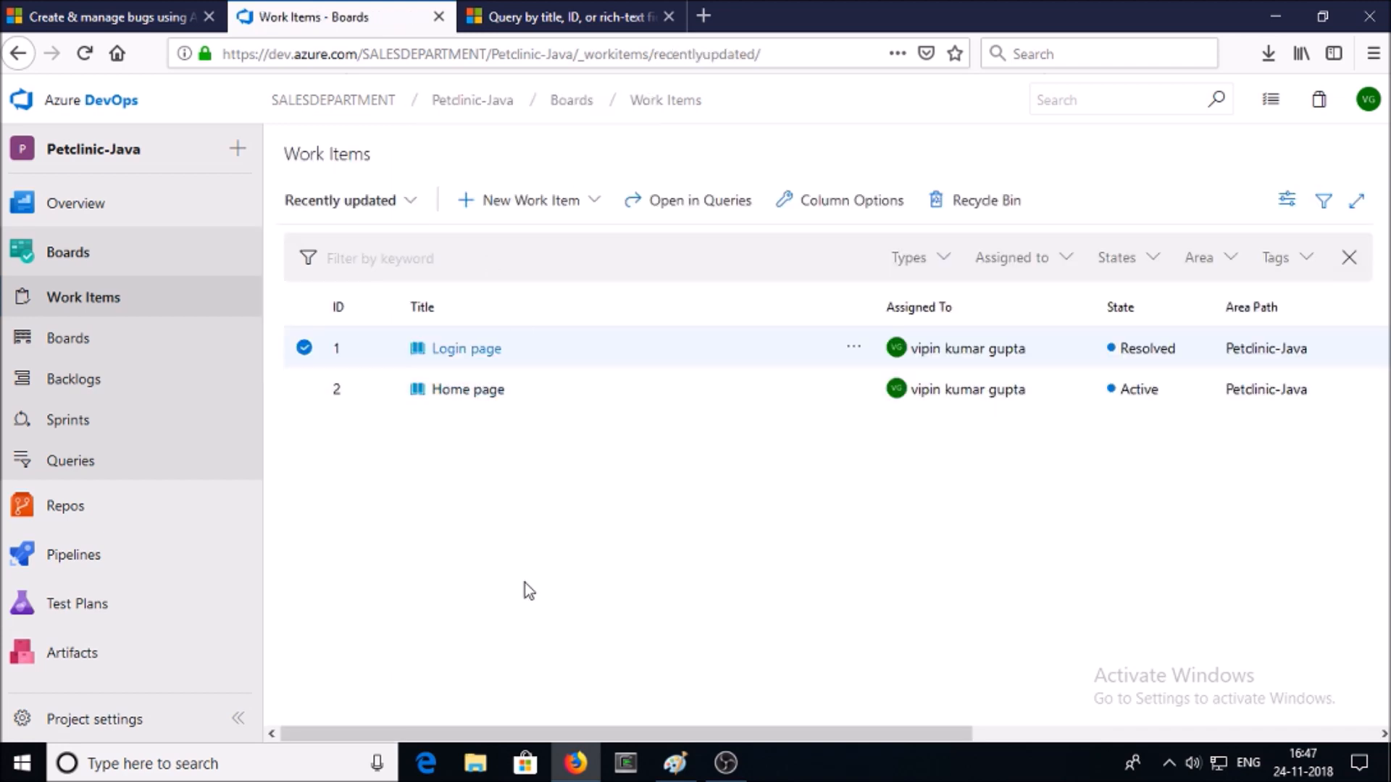
pyautogui.click(641, 465)
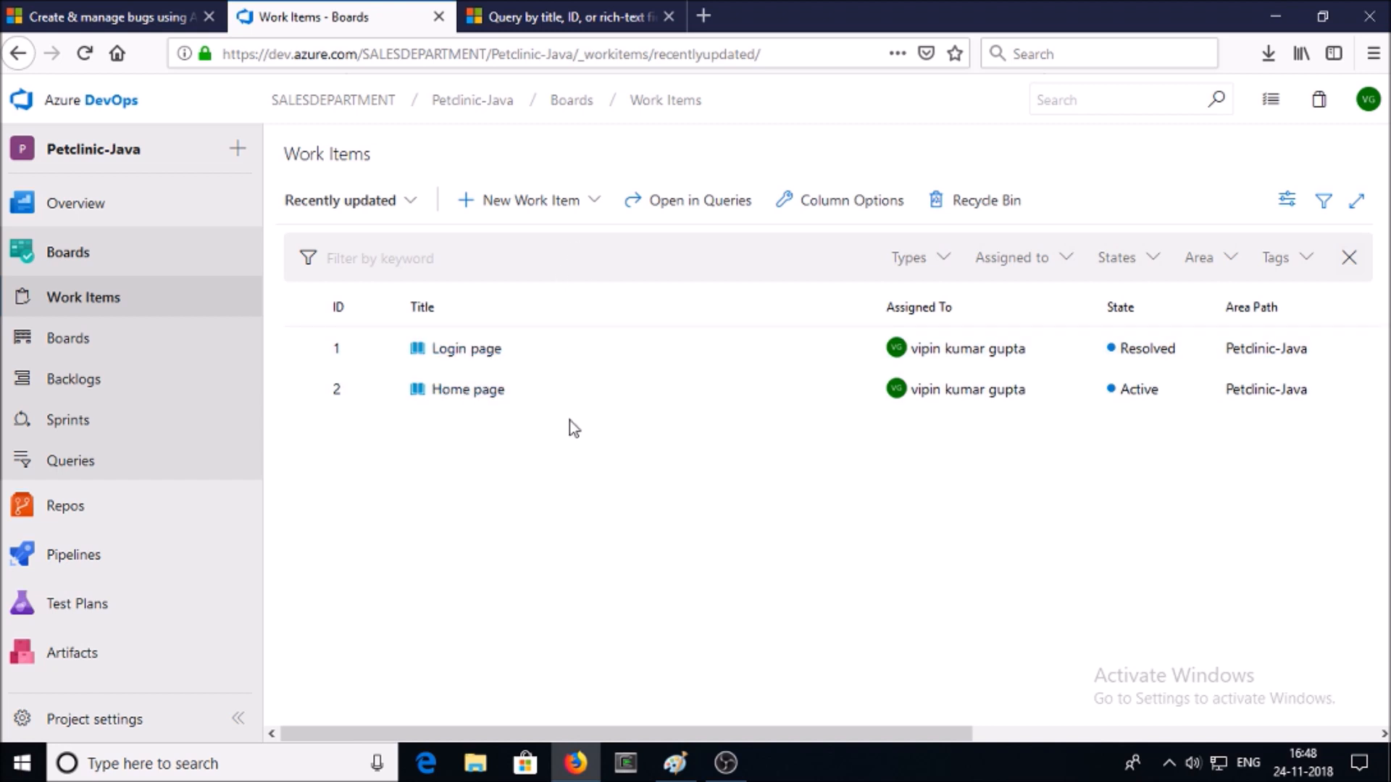
pyautogui.click(594, 203)
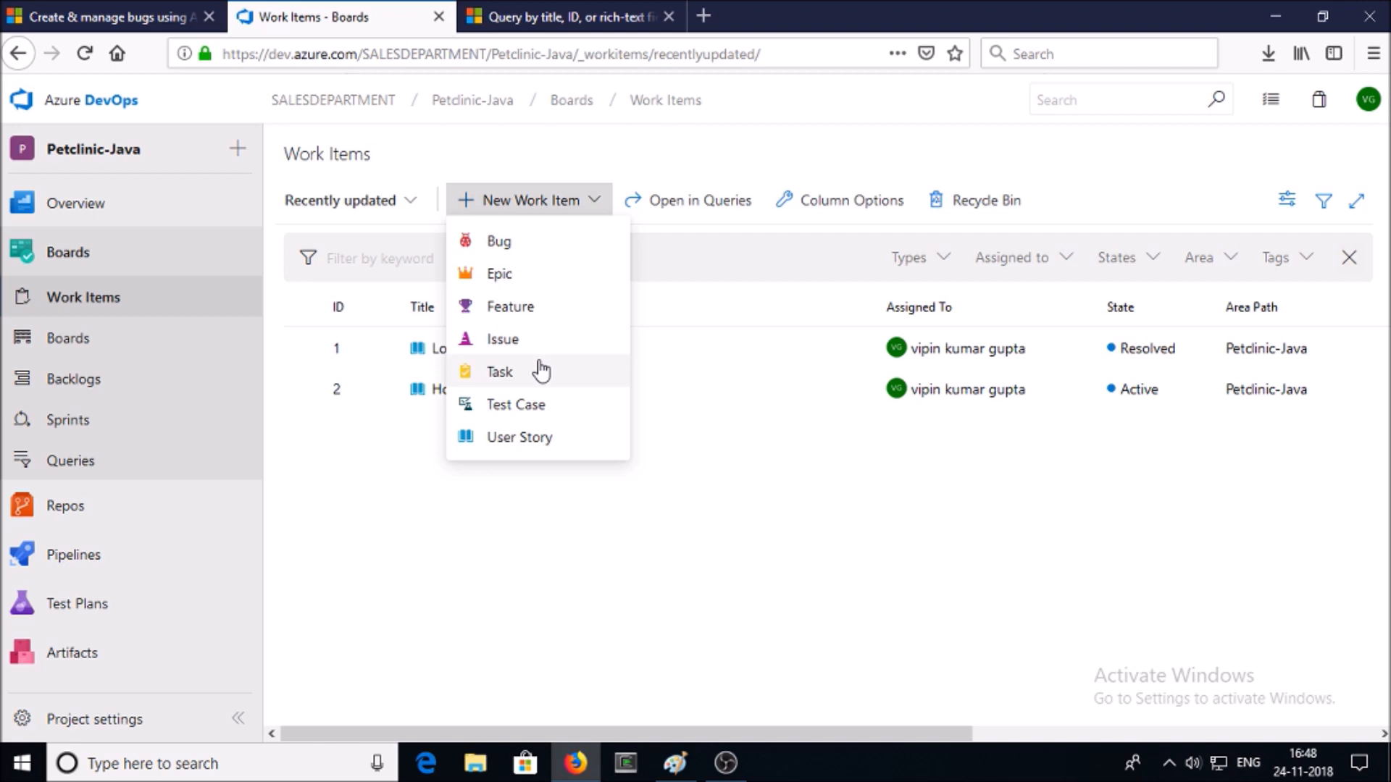
pyautogui.click(854, 511)
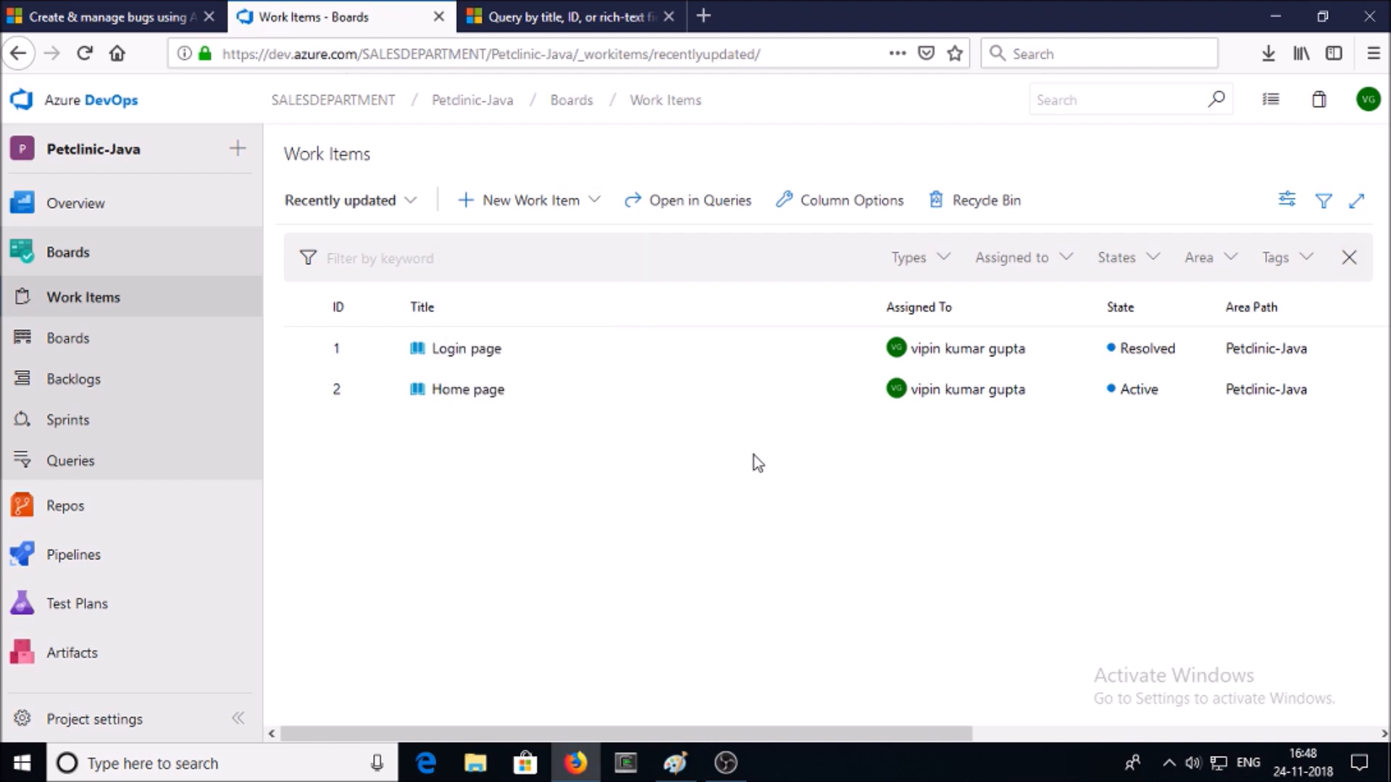